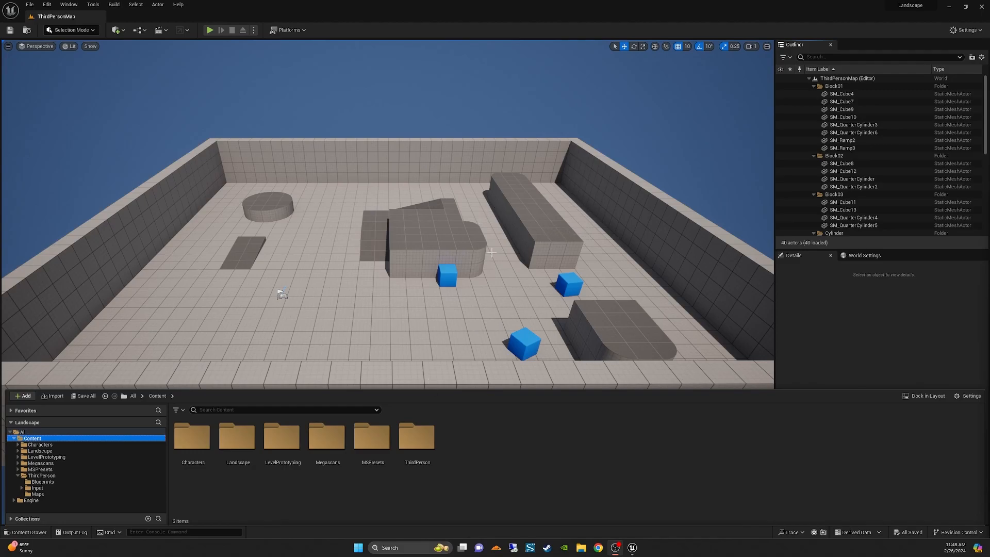
Create a new folder named TerrainDemo inside the project's Content folder
right_click_drag(494, 241, 498, 250)
key("s")
key("w")
left_click(30, 532)
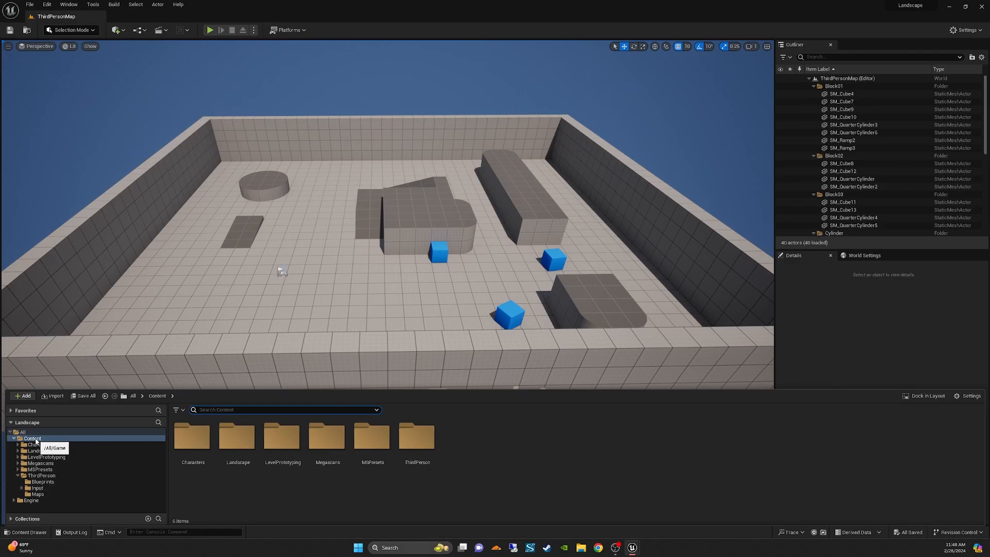
right_click(36, 441)
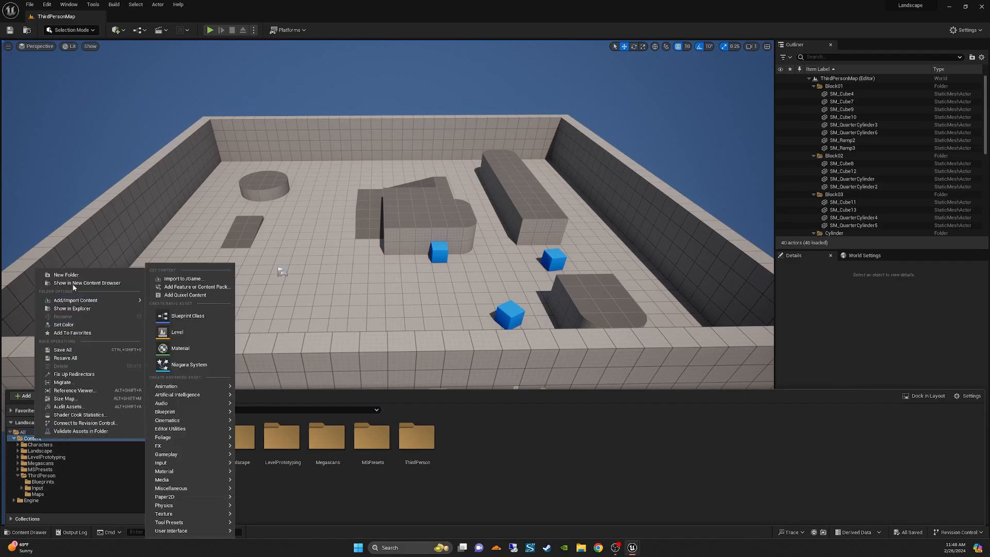
left_click(67, 275)
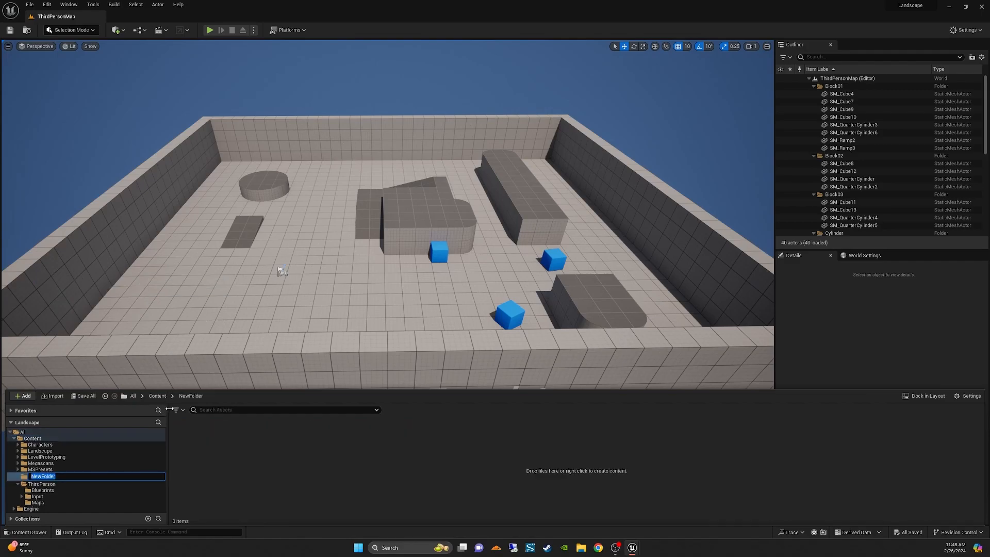
type("TerrainDemo")
key("Return")
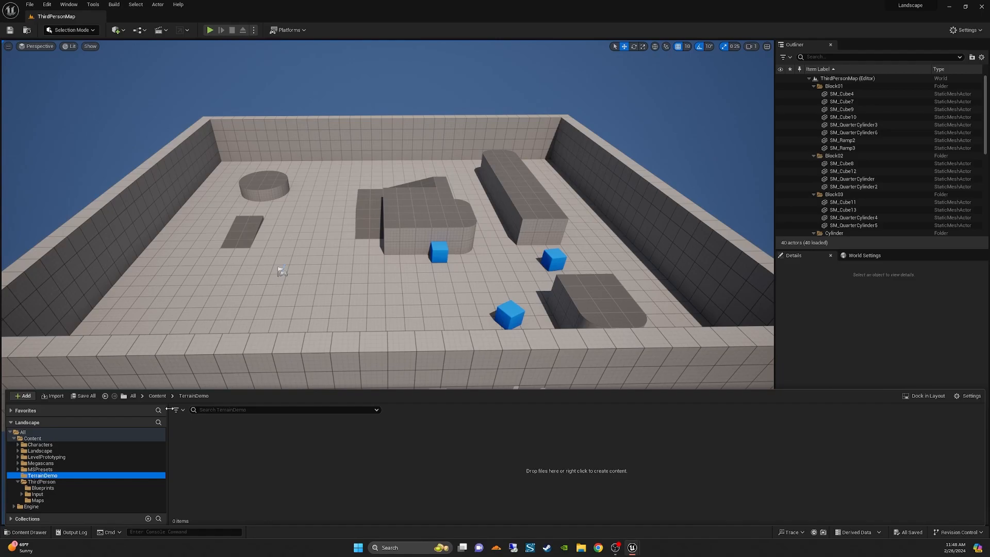
Add a subfolder named WorldCreator inside the TerrainDemo folder
right_click(51, 477)
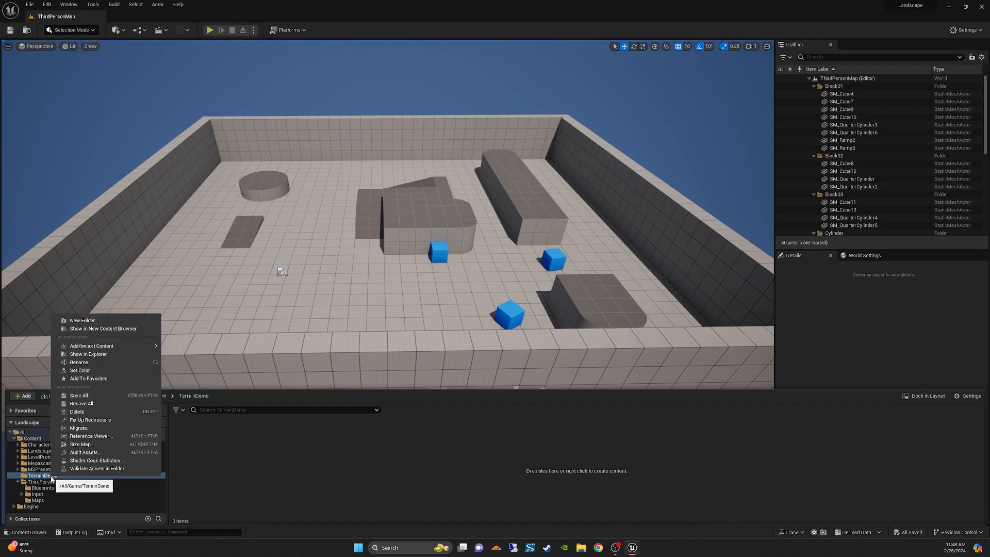
left_click(104, 320)
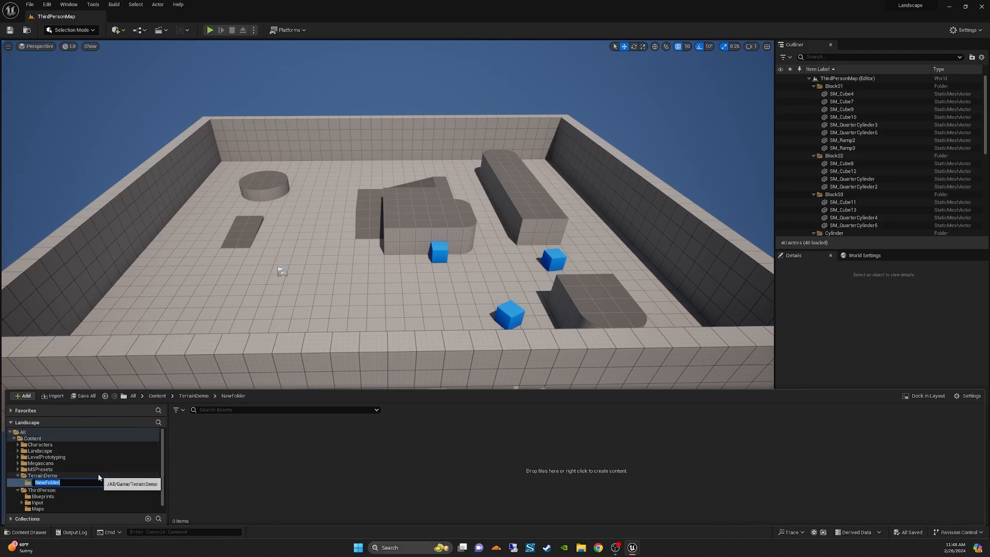
type("WorldCreator")
key("Return")
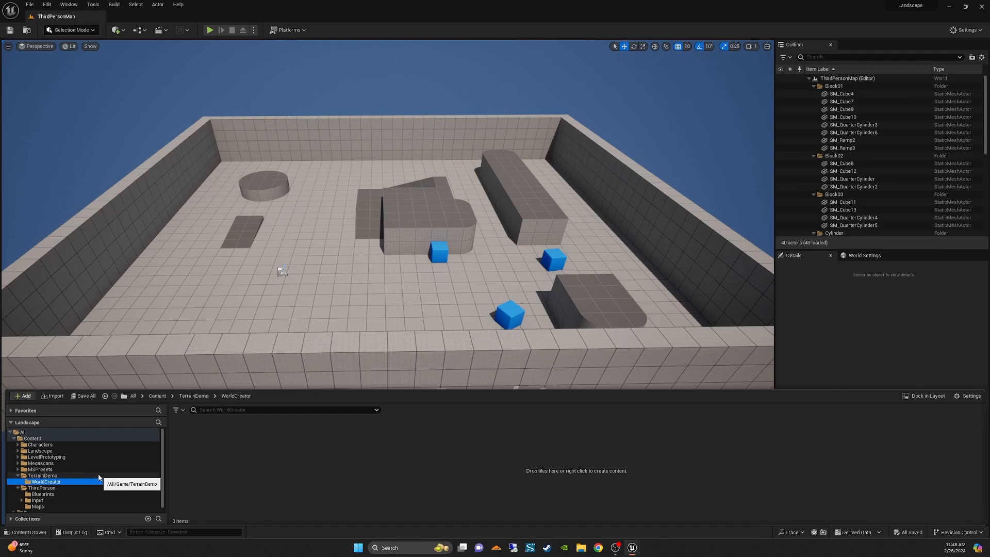
Add a subfolder named Materials inside the TerrainDemo folder
right_click(44, 476)
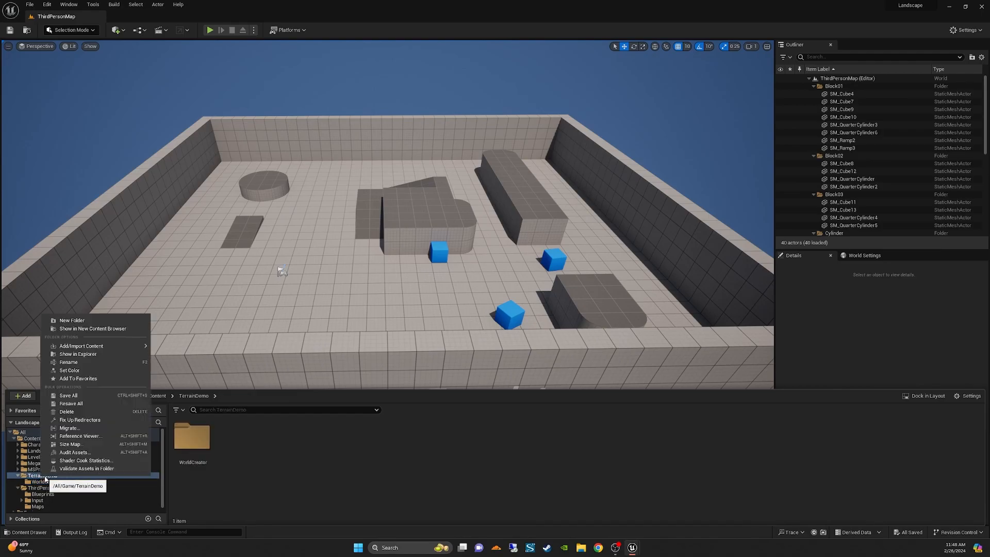
left_click(72, 320)
type("M")
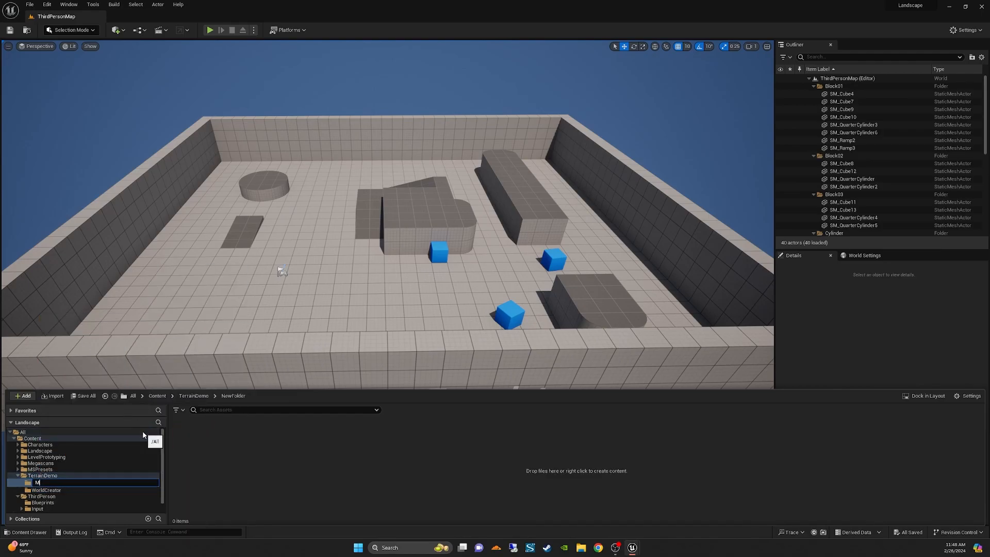
type("aterials")
key("Return")
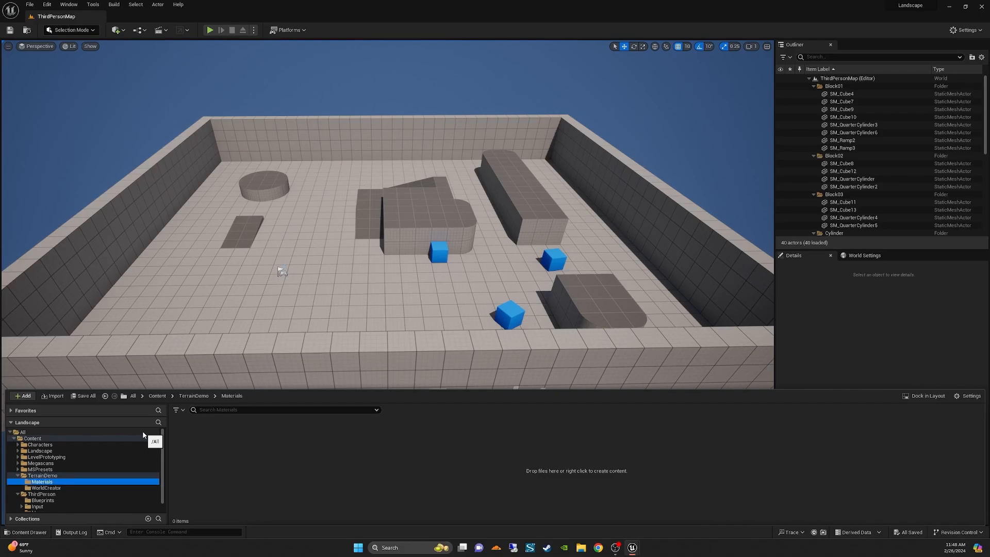
Add a subfolder named Maps inside the TerrainDemo folder
right_click(39, 476)
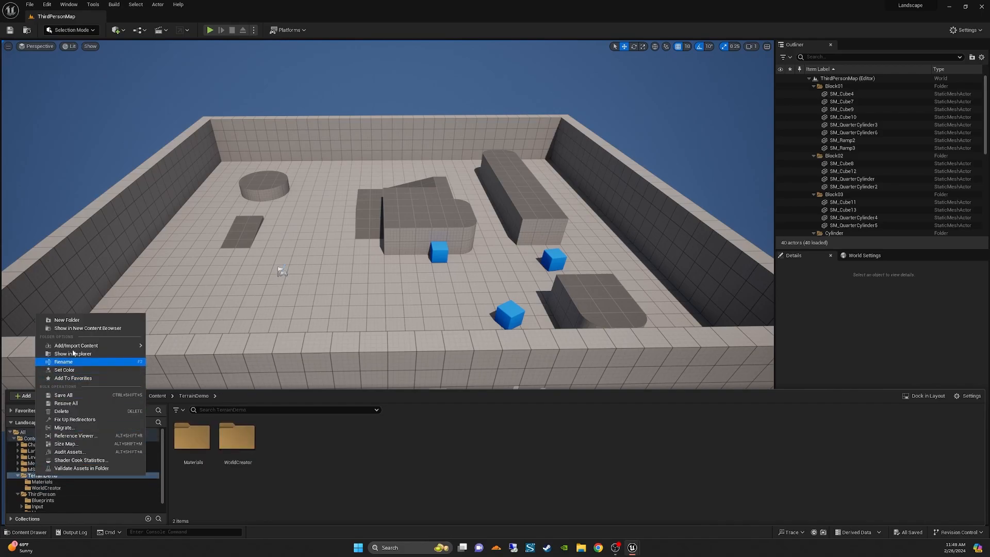
left_click(82, 320)
type("Maps")
key("Return")
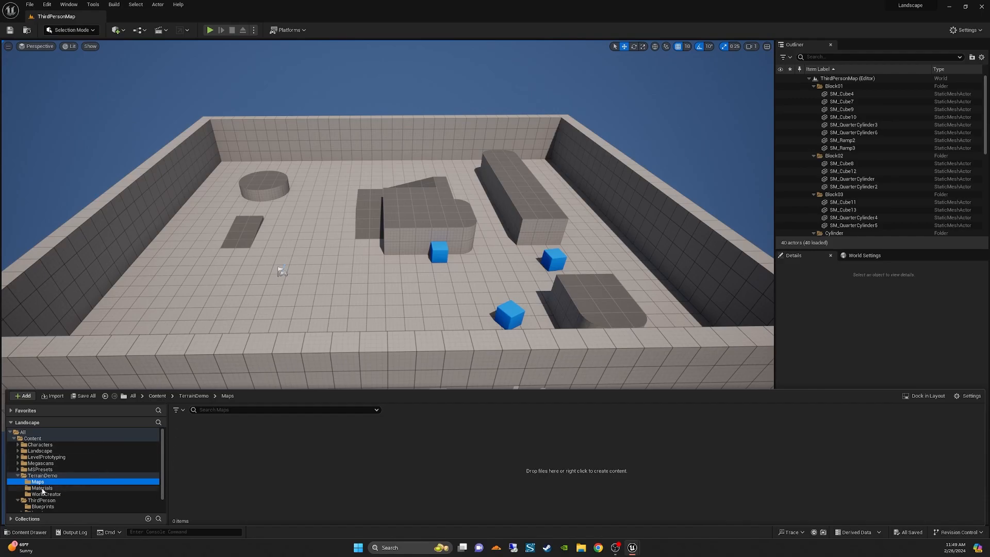
Create a new level asset named TerrainDemo_Map in the TerrainDemo/Maps folder
right_click(229, 449)
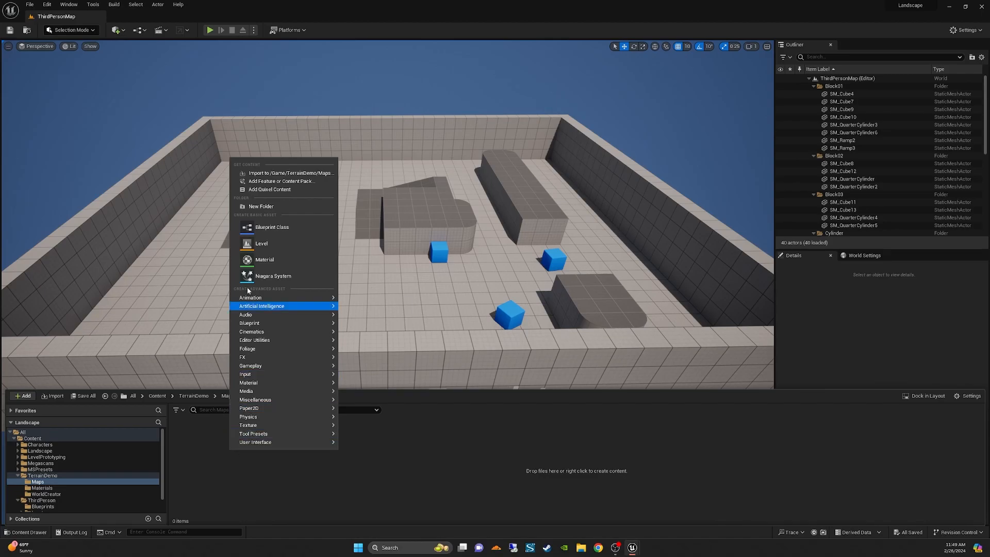
left_click(265, 246)
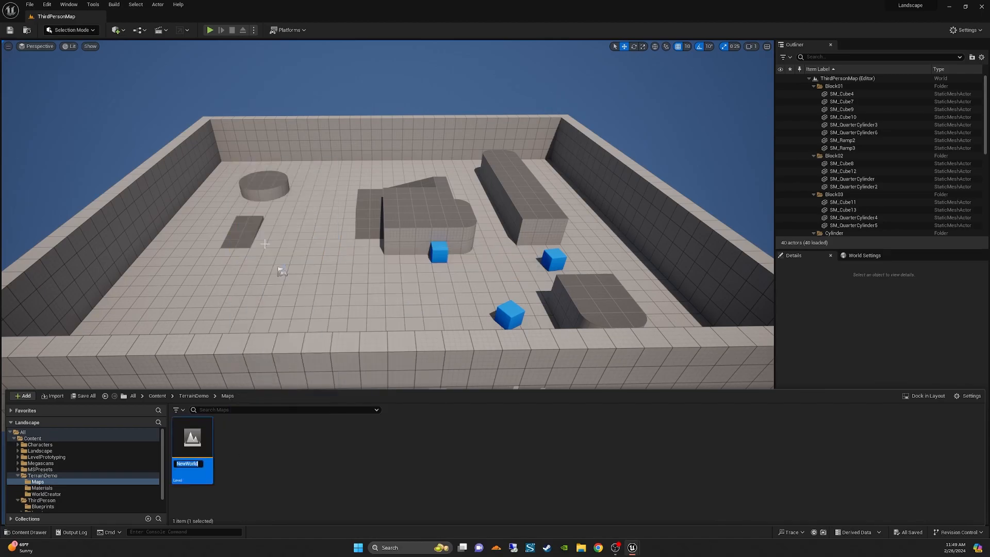
type("TerrainDem")
key("BackSpace")
key("BackSpace")
type("emoM")
key("BackSpace")
type("_Map")
key("Return")
Open the TerrainDemo_Map level for editing, saving the new level asset
left_click(246, 476)
double_click(191, 440)
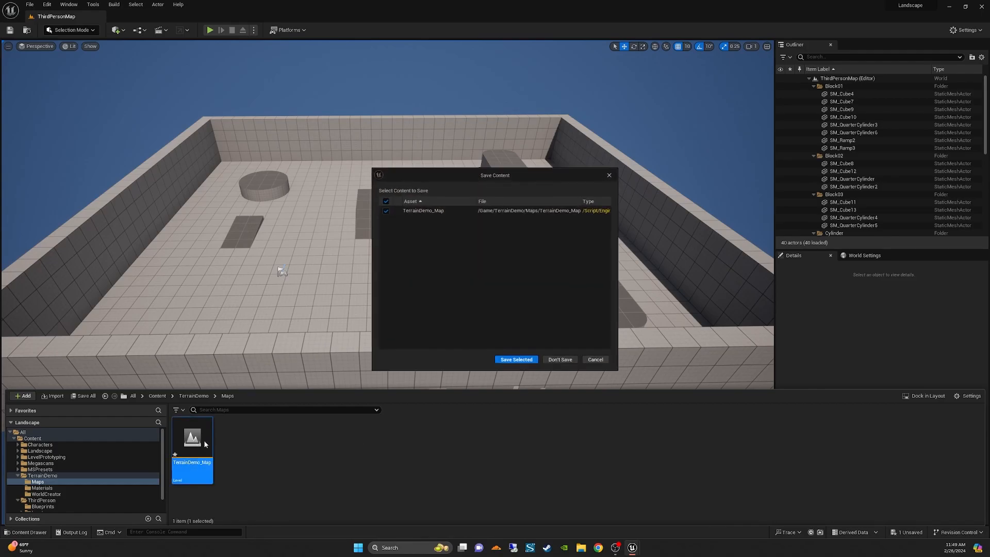
left_click(516, 361)
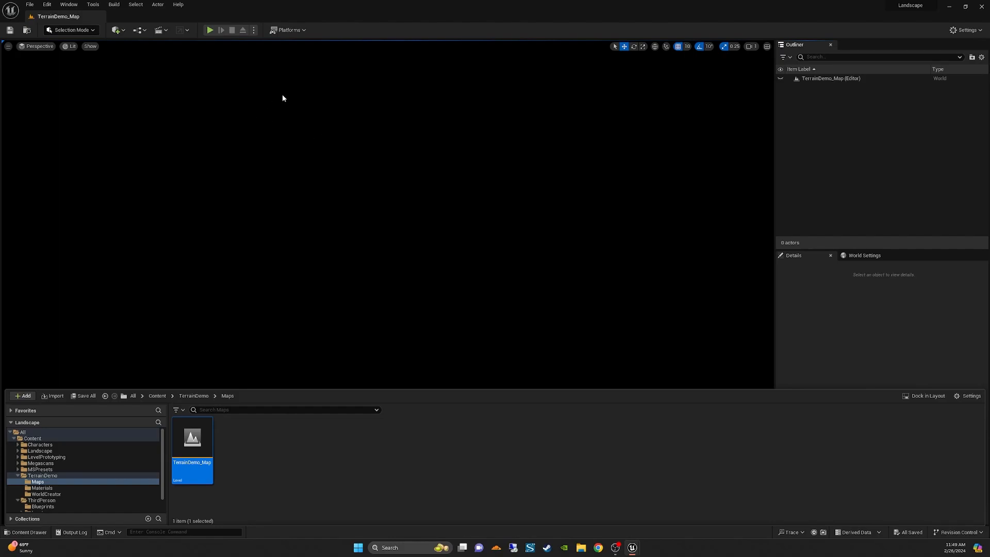
Place a Player Start actor in the empty TerrainDemo_Map level
left_click(124, 32)
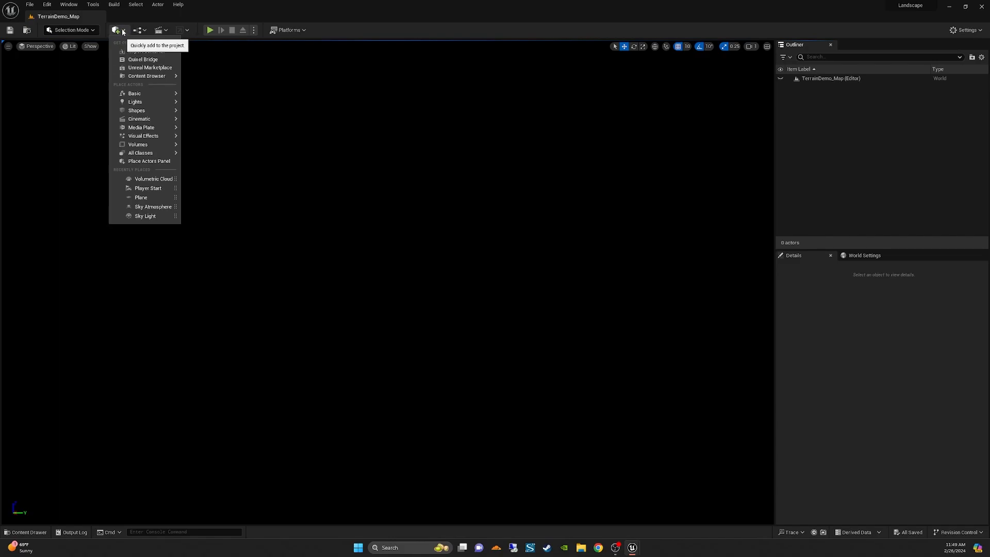
mouse_move(143, 97)
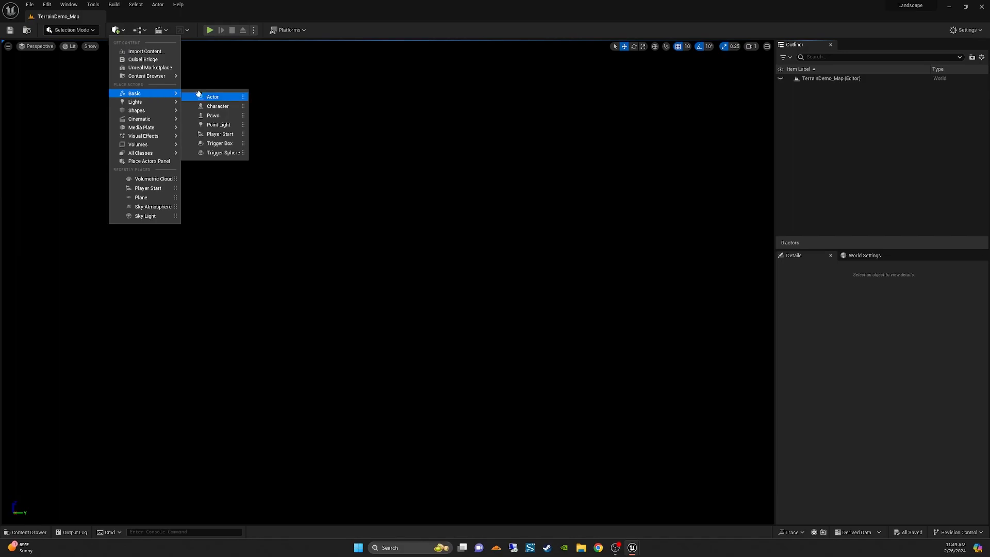
left_click(228, 134)
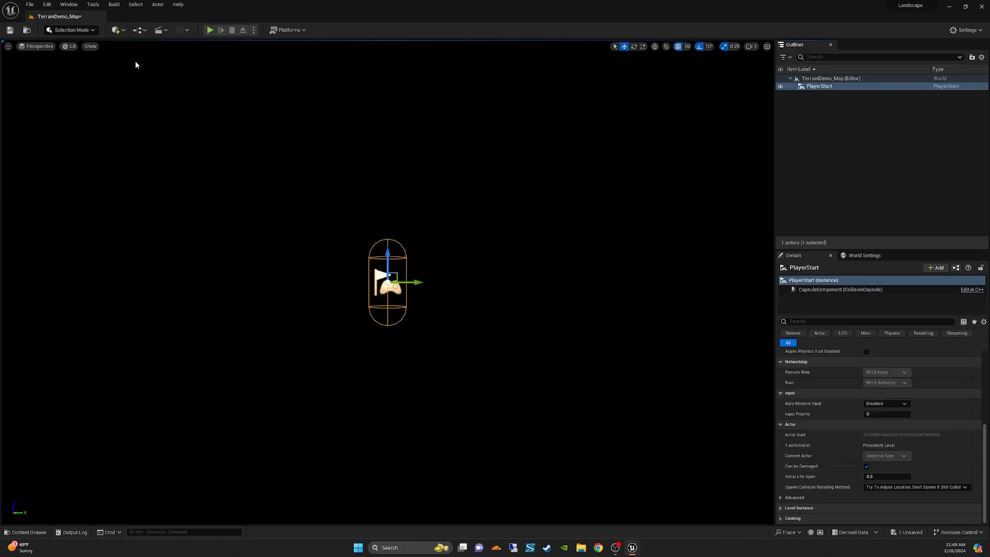
Light the level by adding a Directional Light and a Sky Light
left_click(123, 31)
mouse_move(165, 102)
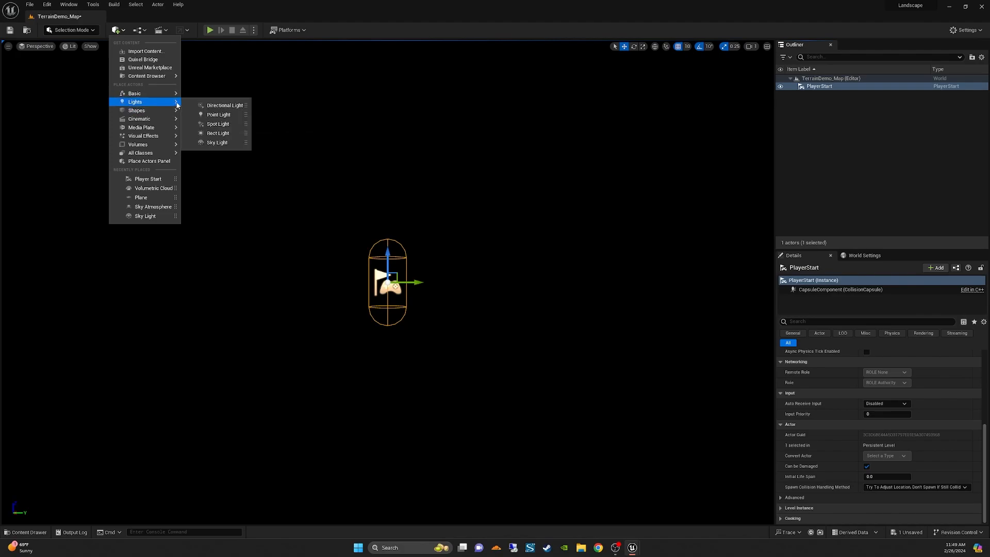
left_click(219, 105)
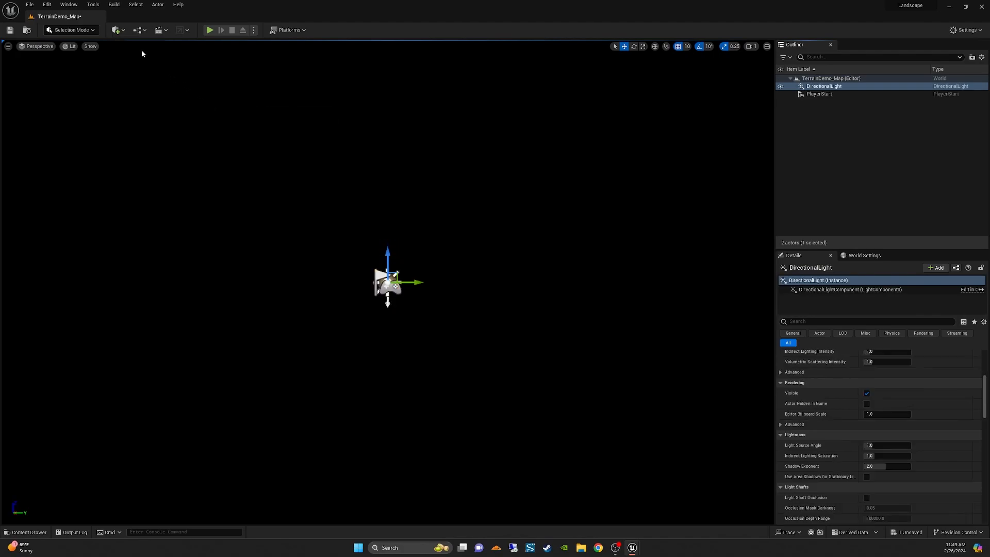
left_click(117, 32)
mouse_move(149, 97)
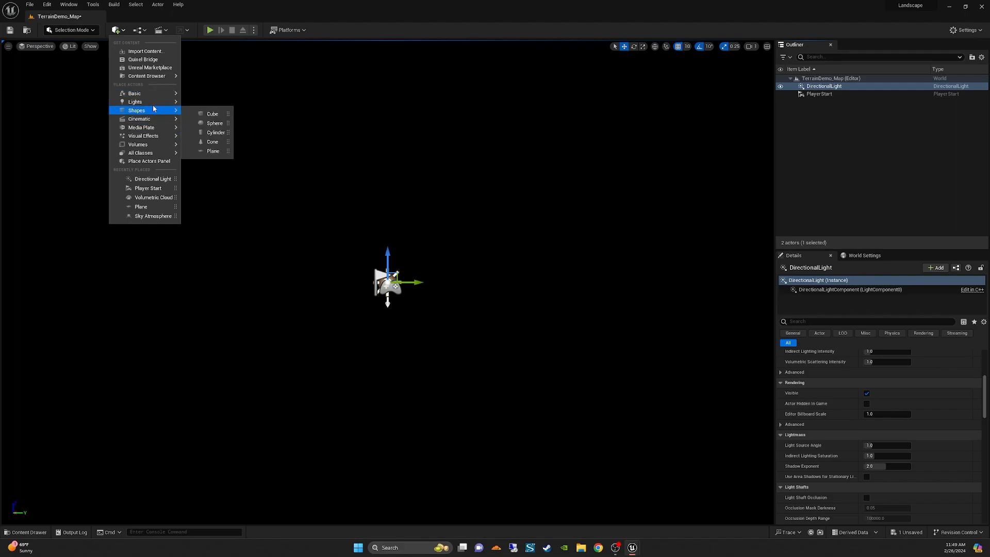
left_click(225, 145)
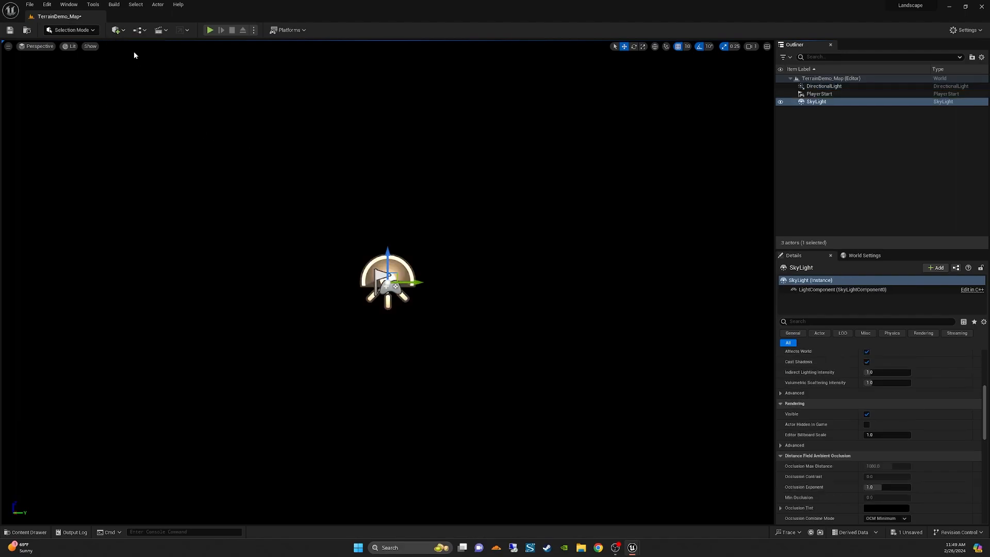
Build the sky by adding Sky Atmosphere and Volumetric Cloud actors to the level
left_click(121, 32)
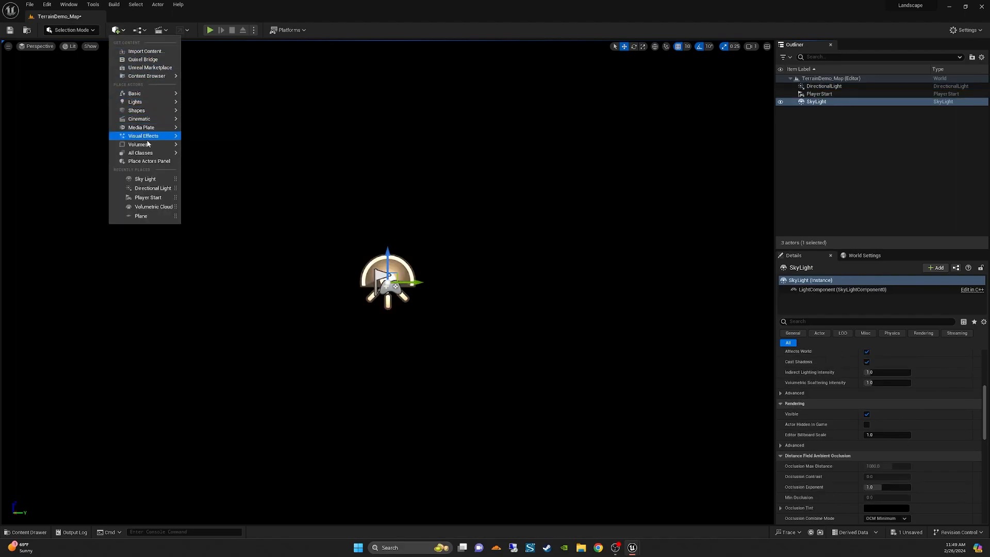
mouse_move(149, 139)
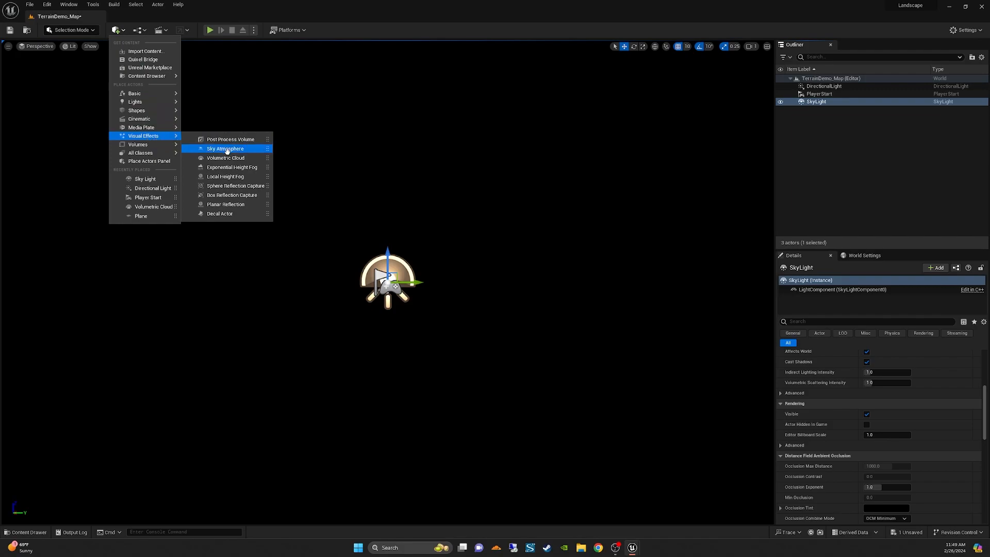
left_click(225, 148)
left_click(116, 30)
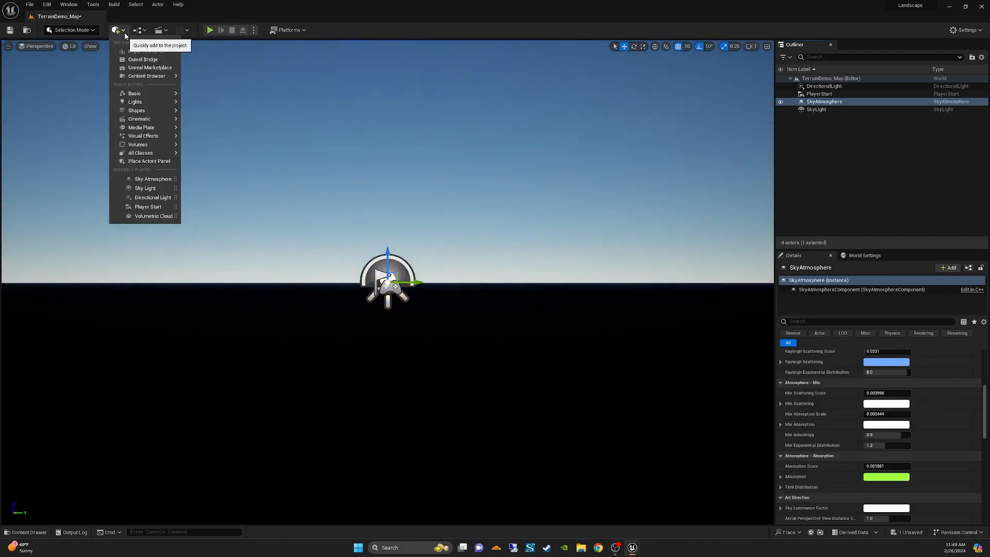
mouse_move(156, 138)
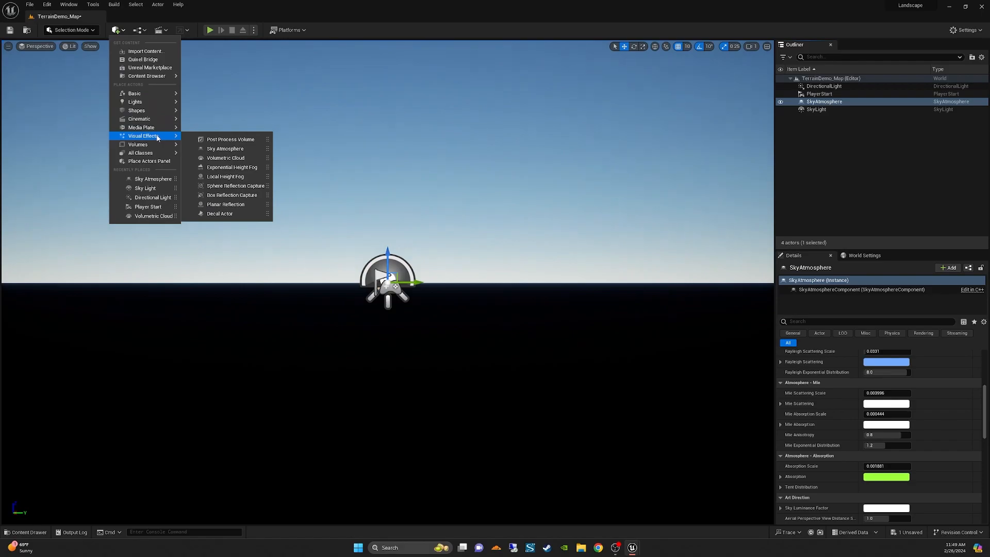
left_click(230, 159)
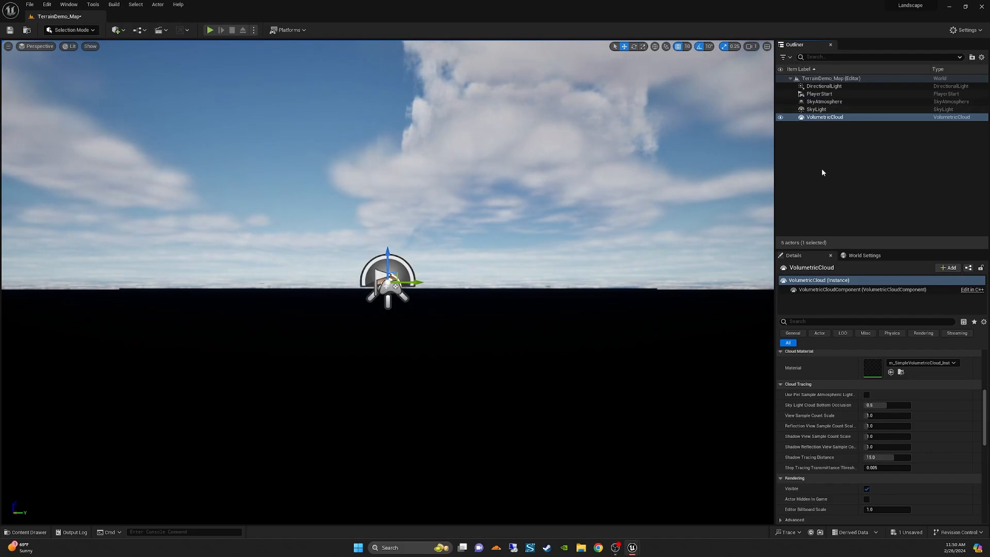
In Landscape mode, set up a new landscape imported from file, using heightmap_2k.png from the Landscape/WorldCreator folder as its heightmap
left_click(93, 30)
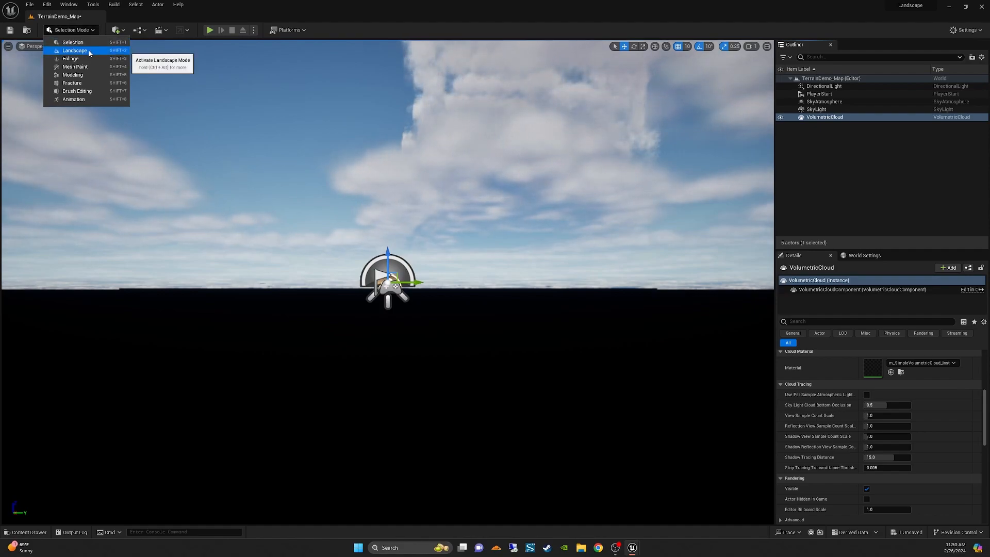
left_click(90, 53)
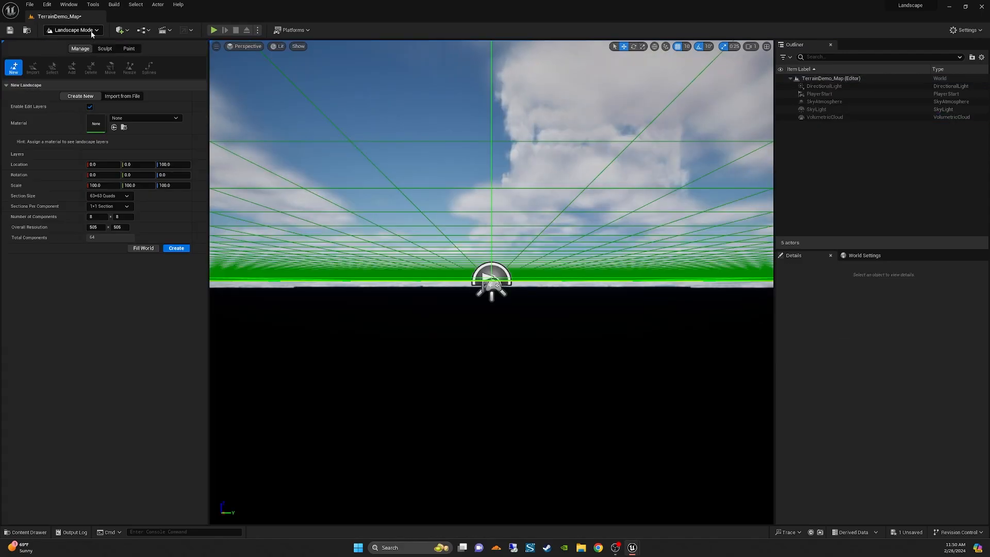
left_click(127, 97)
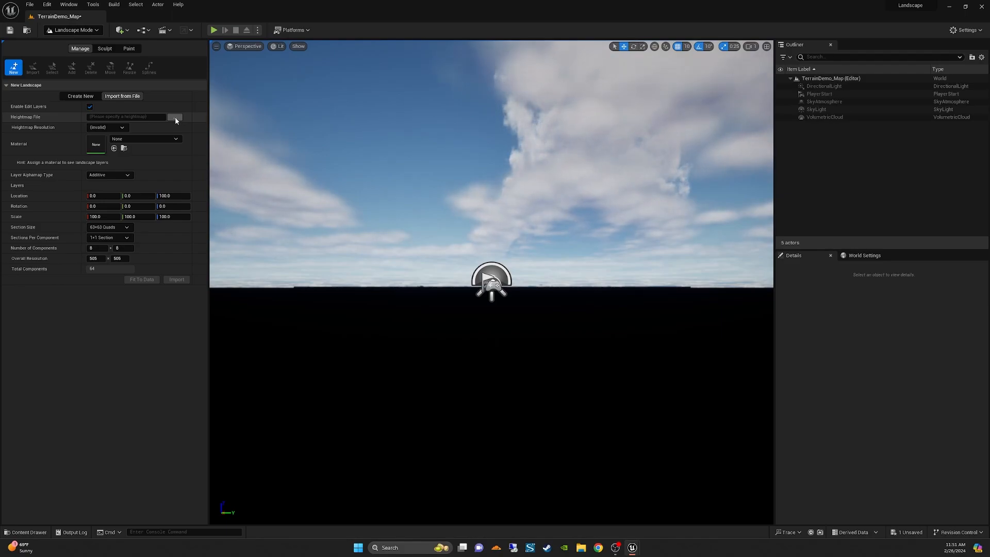
left_click(175, 117)
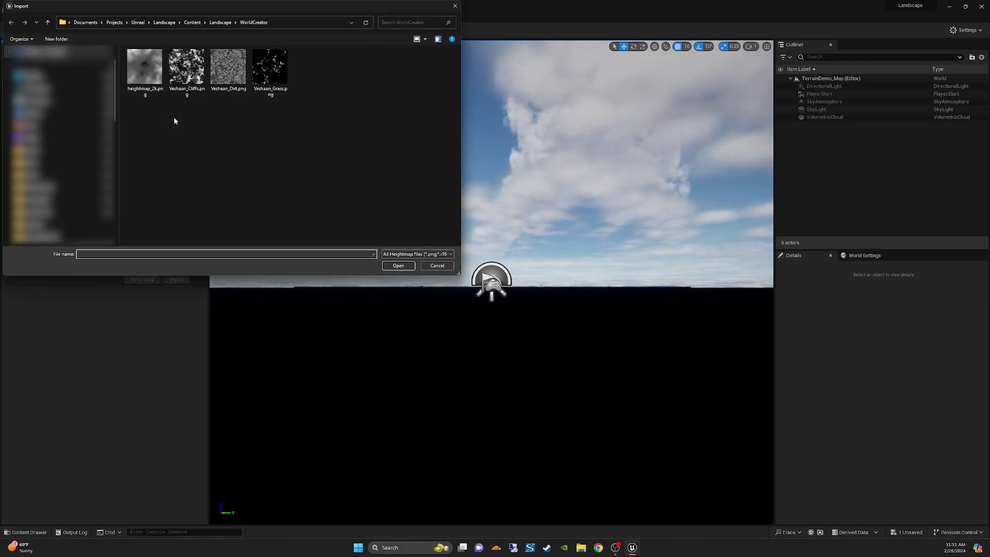
left_click(145, 73)
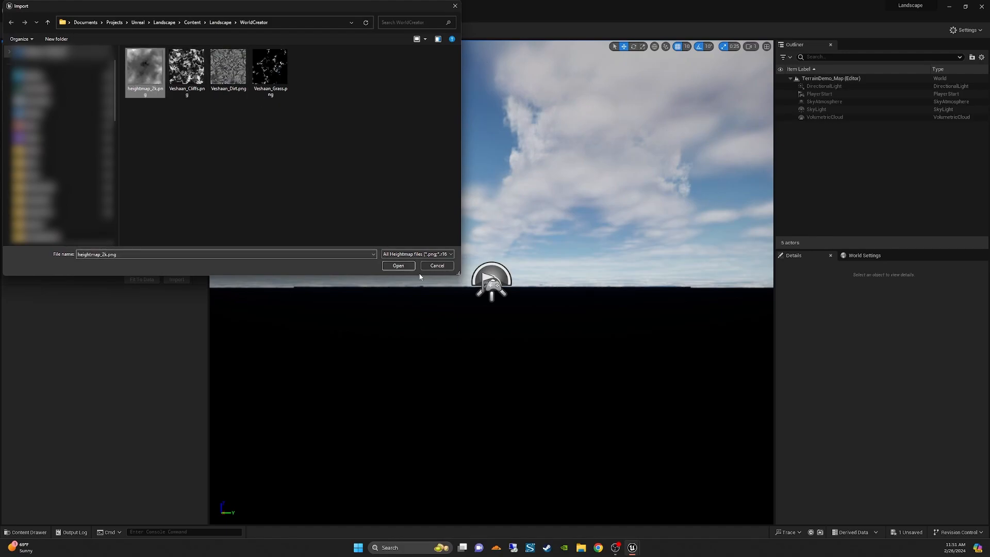
left_click(399, 266)
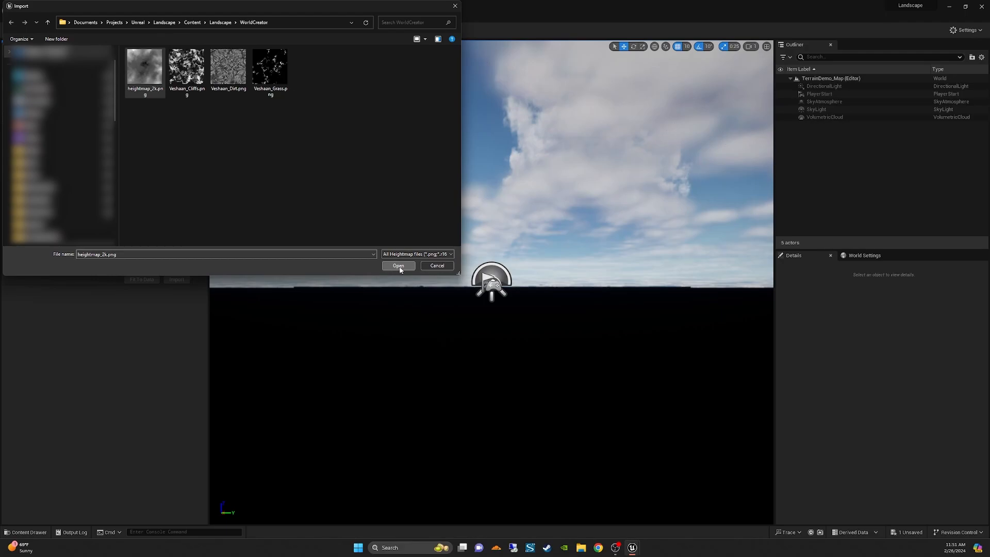
left_click(404, 269)
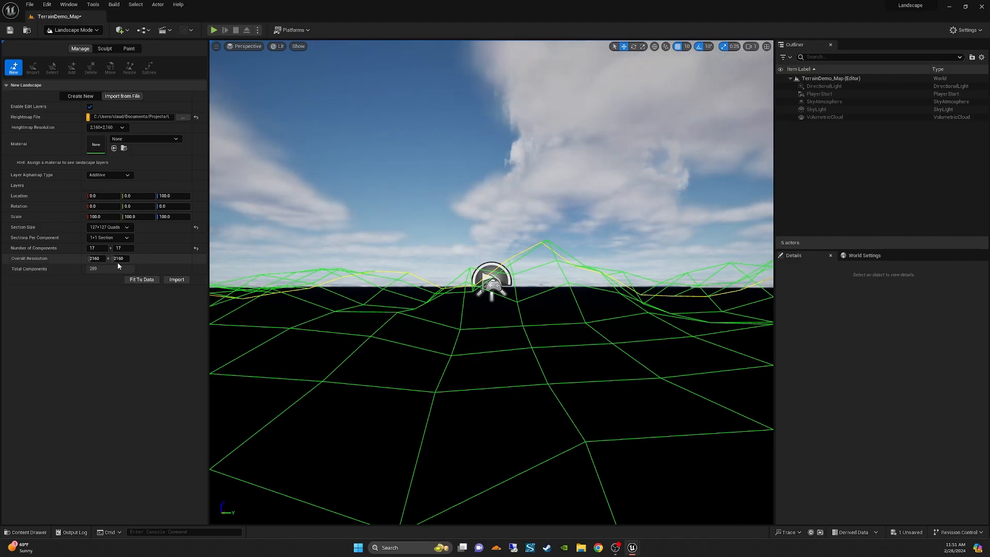
Import the heightmap to create the landscape and return to Selection mode
left_click(183, 281)
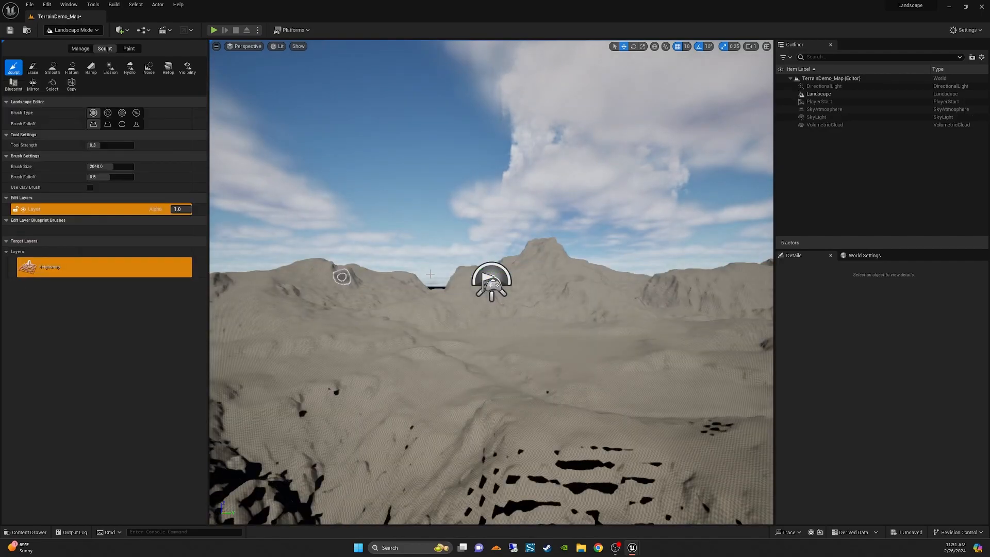
right_click_drag(546, 325, 526, 327)
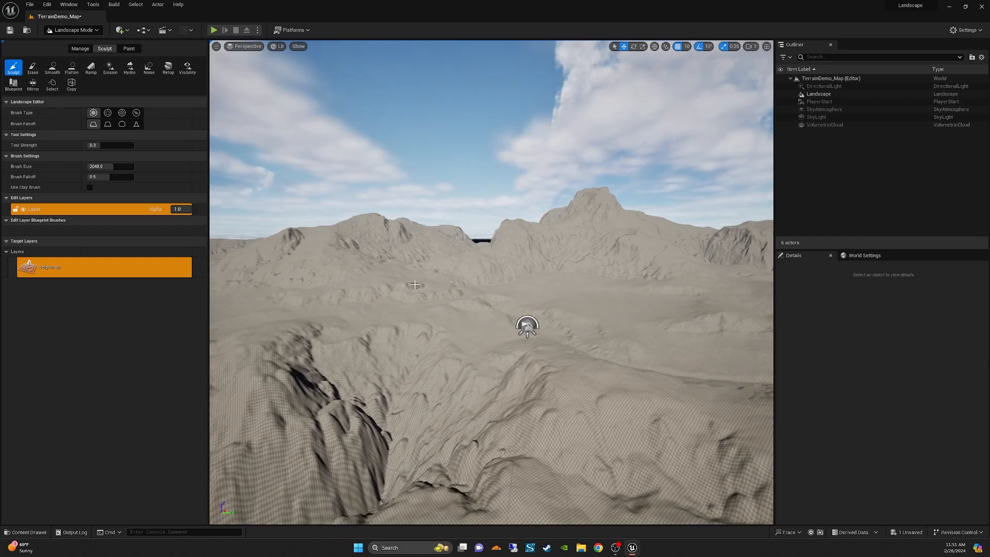
left_click(95, 30)
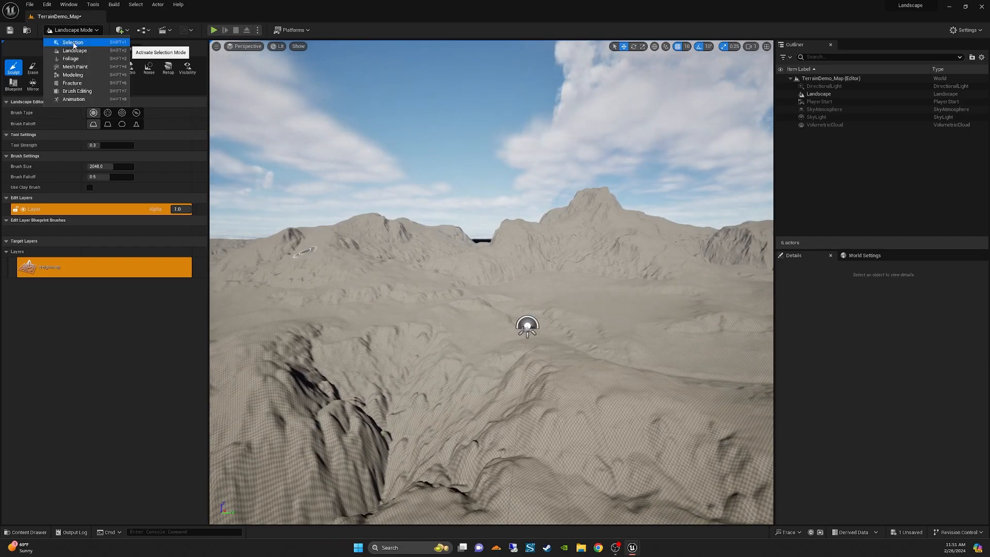
left_click(72, 42)
Select the landscape and set its Z scale to 70
left_click(507, 279)
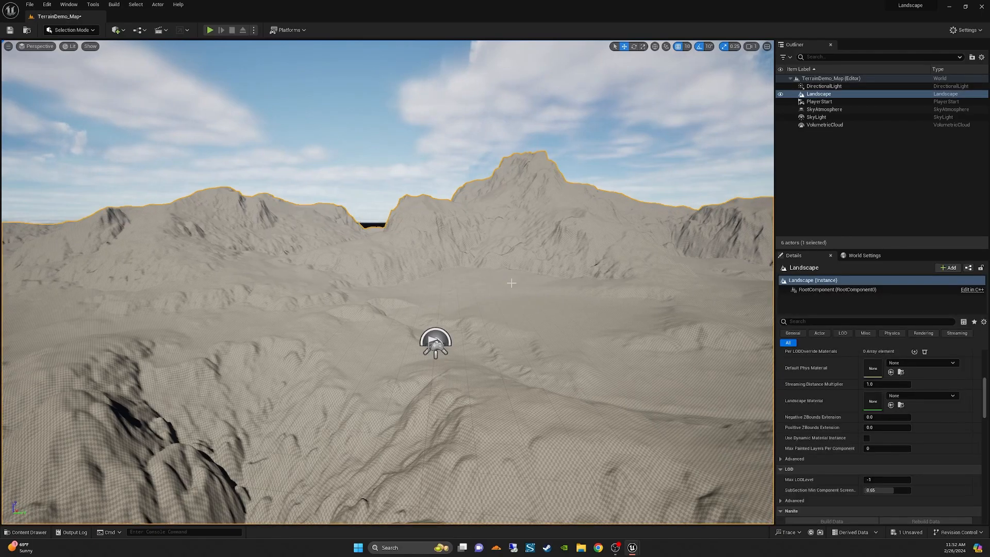
scroll(877, 408, "up", 5)
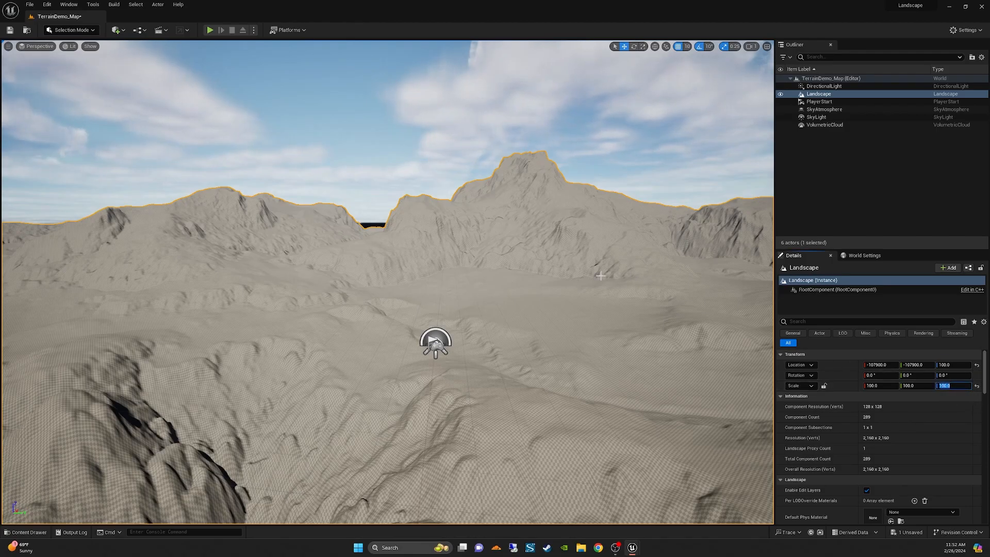
right_click_drag(612, 306, 727, 304)
left_click(960, 385)
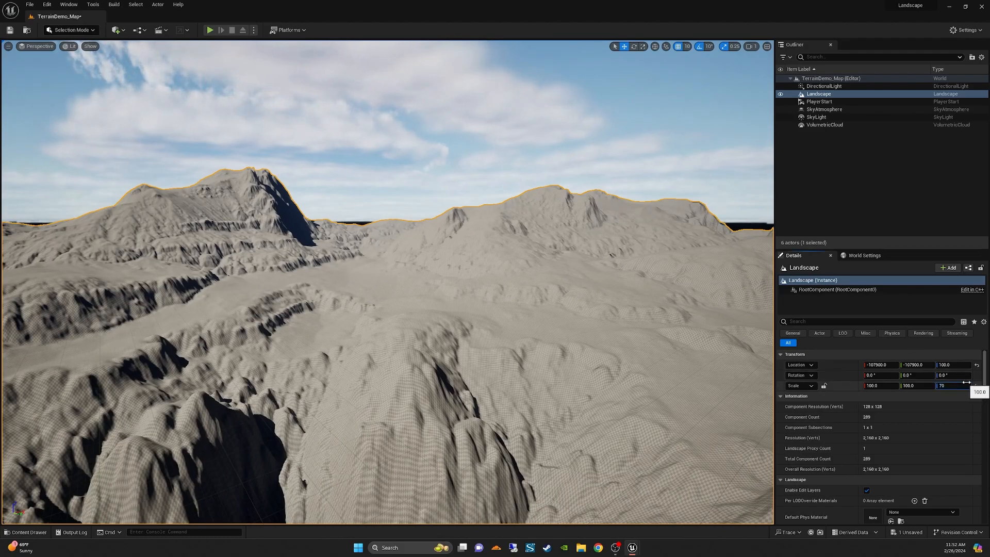
type("70")
key("Return")
Raise the landscape to a Z location of about 10240, checking the terrain from several angles
right_click_drag(517, 283, 206, 281)
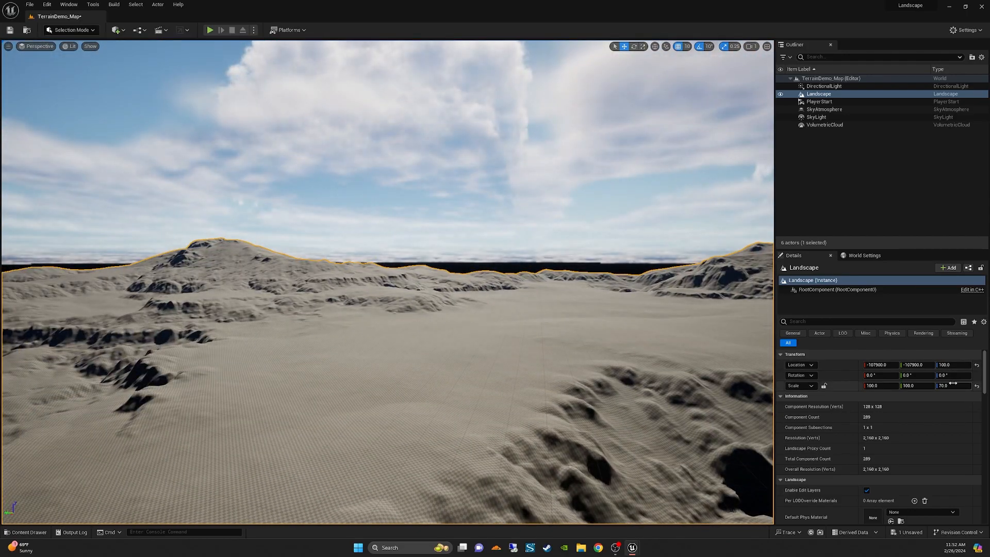
right_click_drag(387, 281, 574, 366)
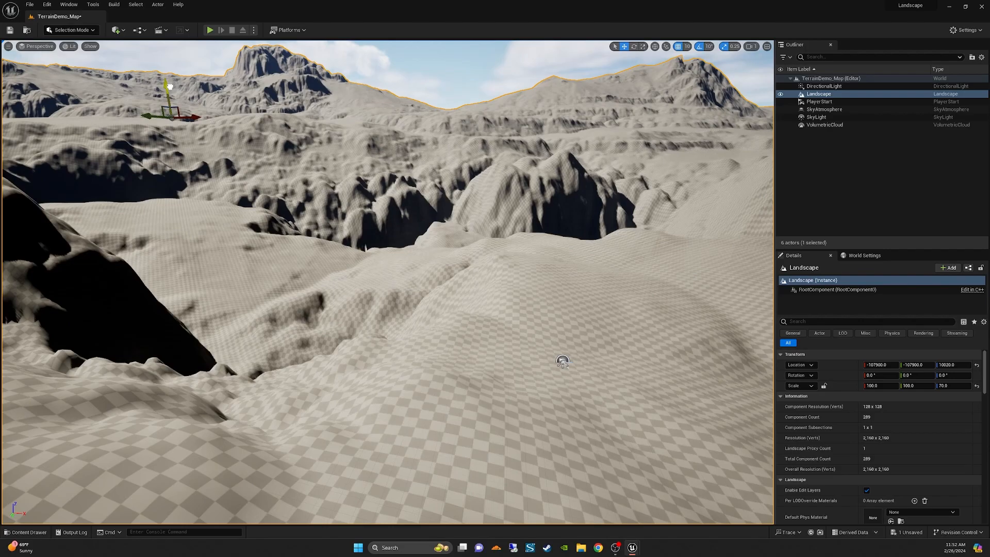
right_click_drag(562, 361, 205, 324)
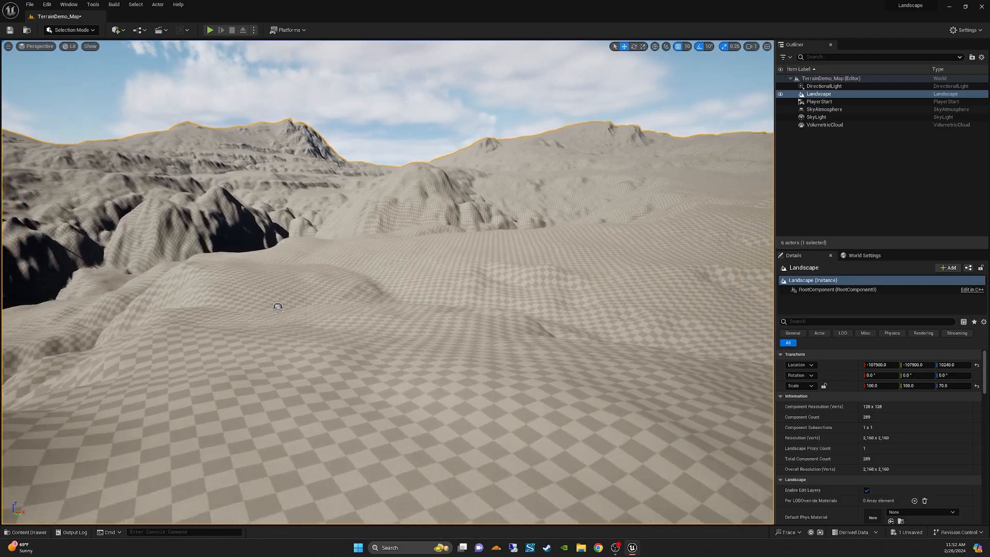
right_click_drag(278, 308, 693, 393)
right_click_drag(645, 429, 392, 338)
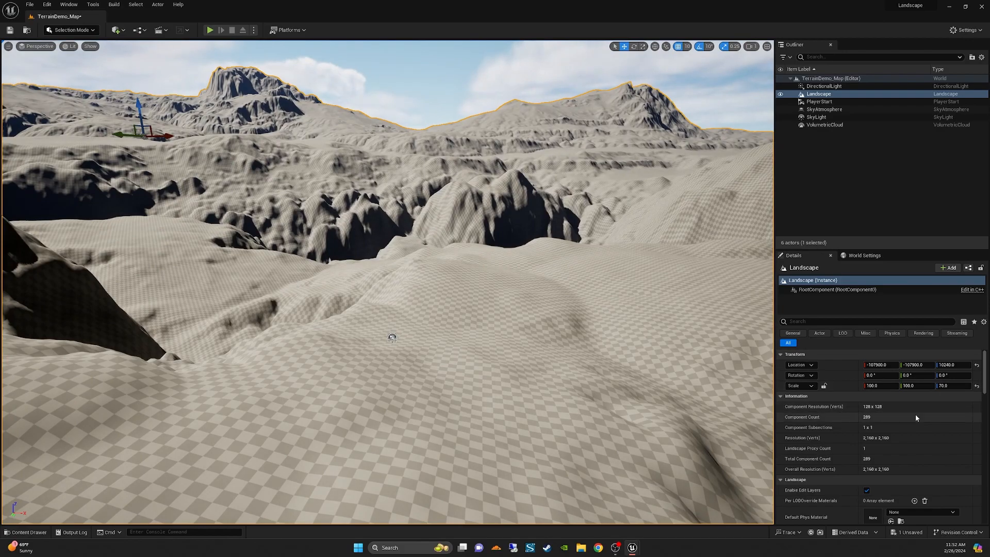
right_click_drag(392, 337, 491, 438)
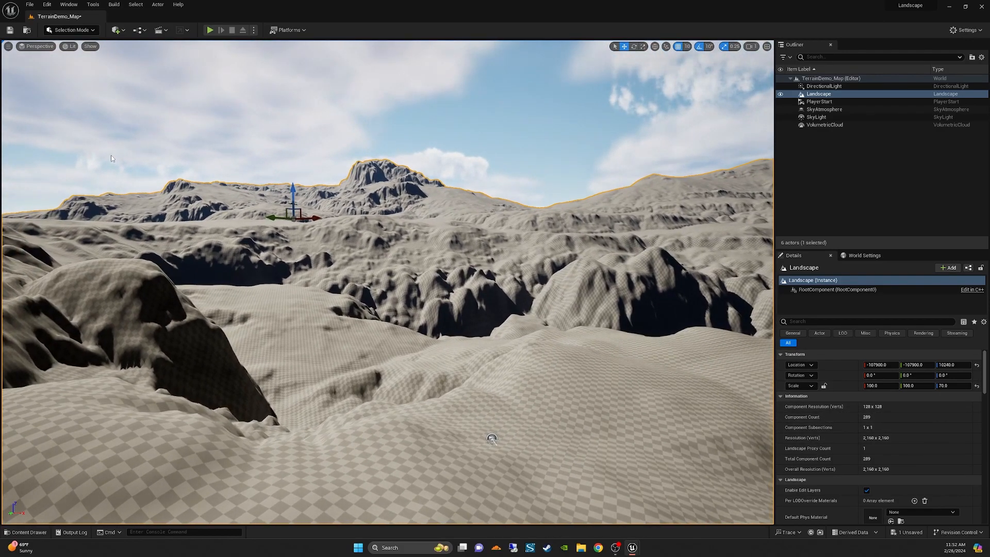
Add a Plane shape to the level as the water surface and set its uniform scale to 4000
left_click(120, 30)
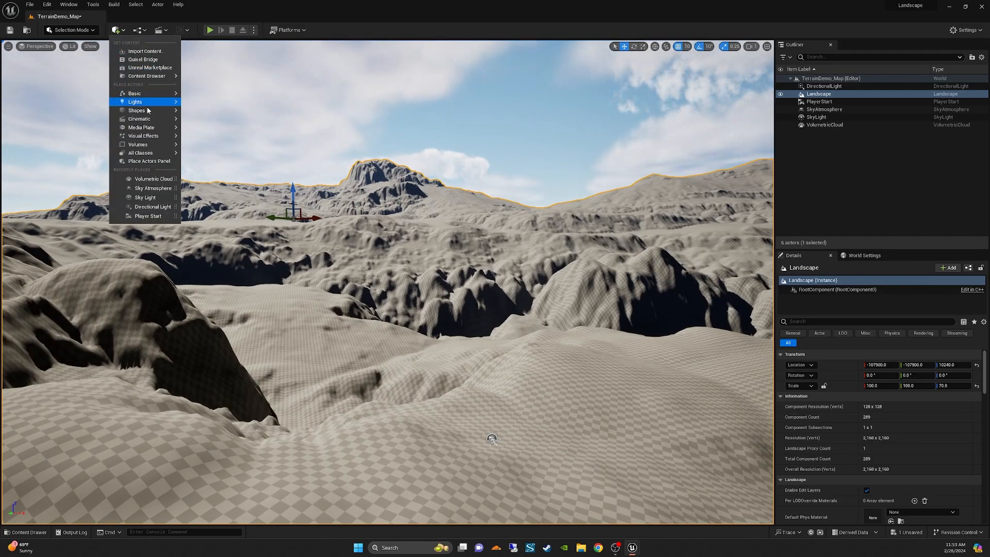
mouse_move(146, 113)
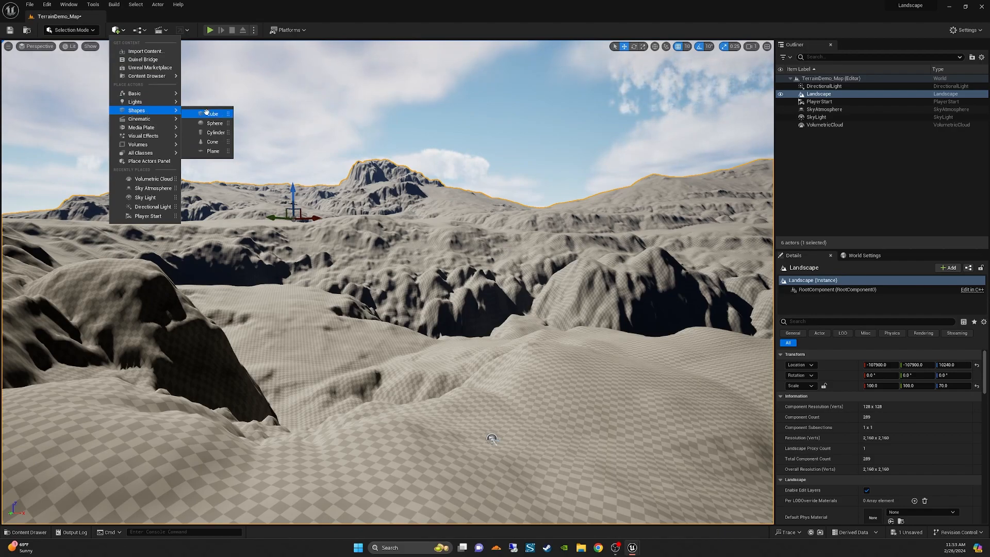
left_click(213, 151)
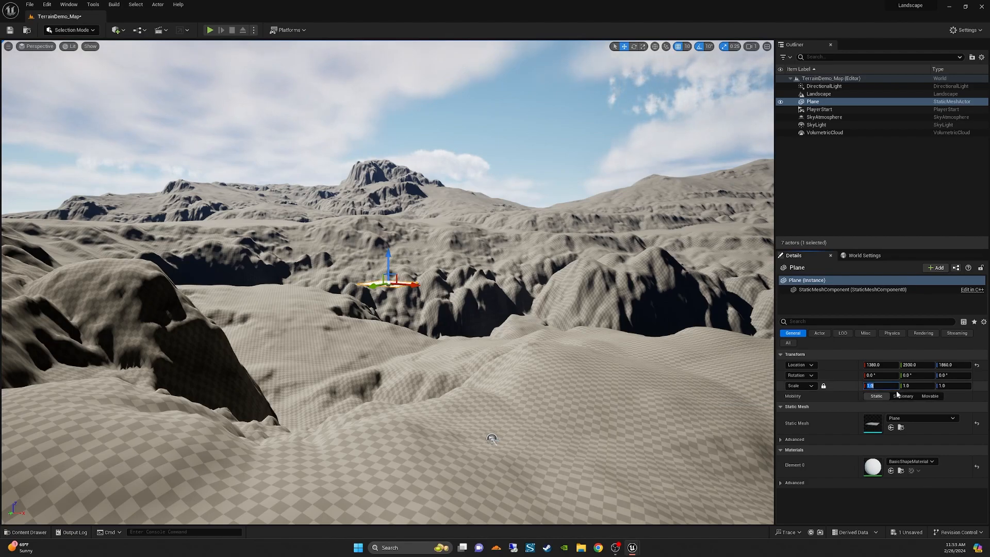
key("Return")
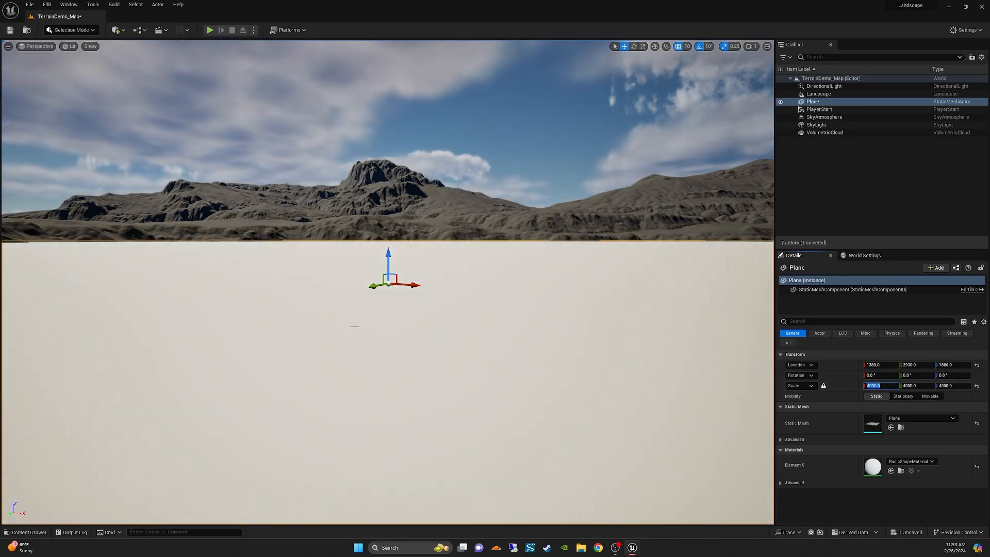
key("f")
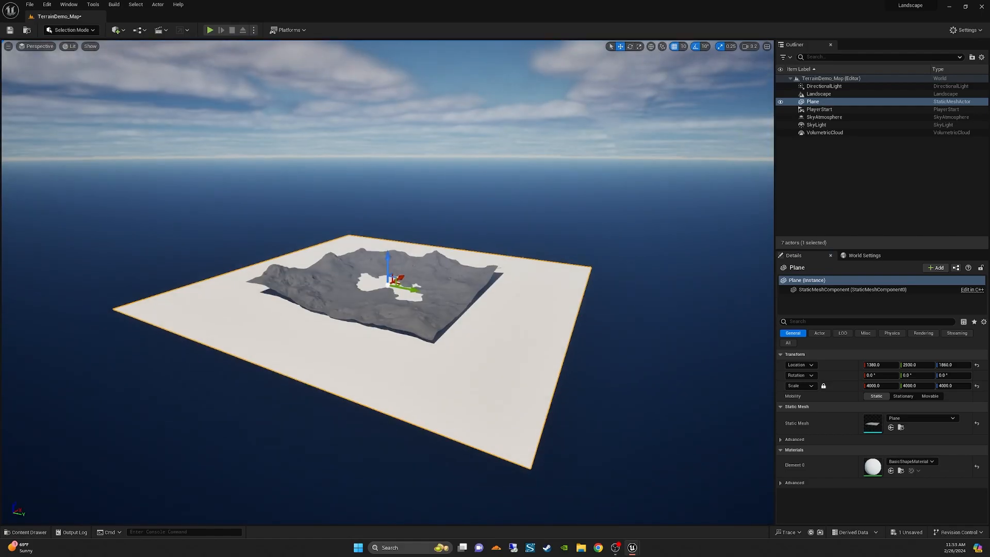
Reduce the plane's locked uniform scale, trying 2000 and settling on 1500, so its edges stay within the landscape
left_click(824, 387)
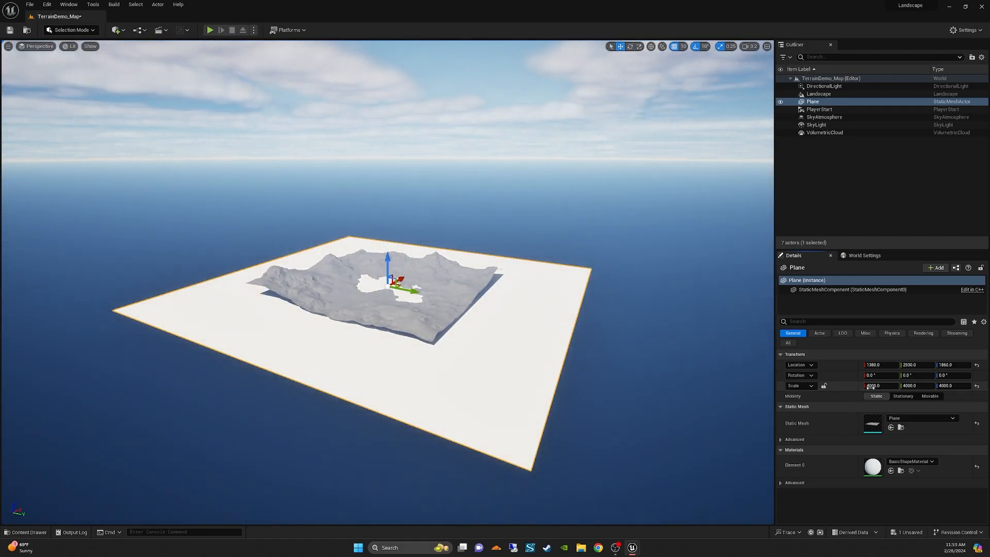
left_click(825, 386)
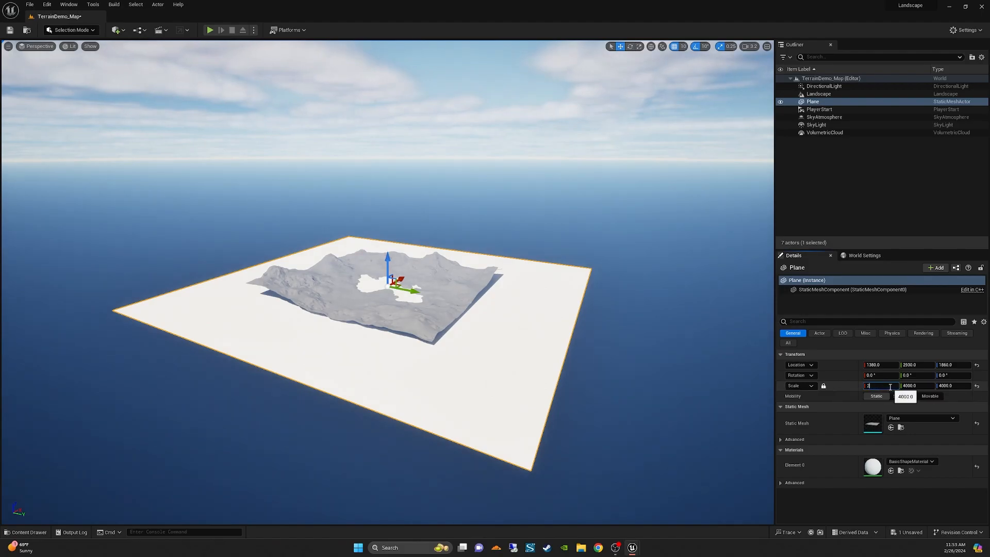
left_click(890, 386)
type("2000")
key("Return")
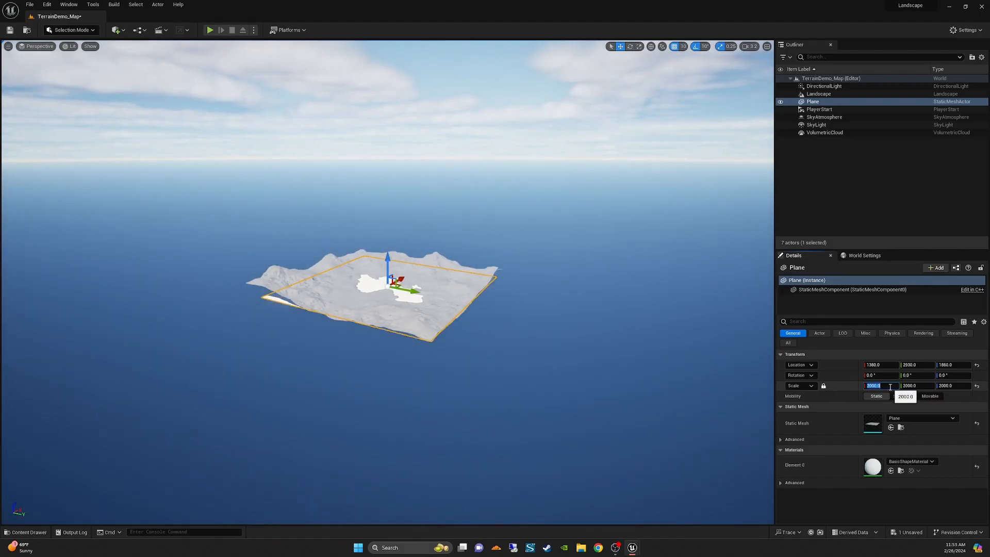
type("1500")
key("Return")
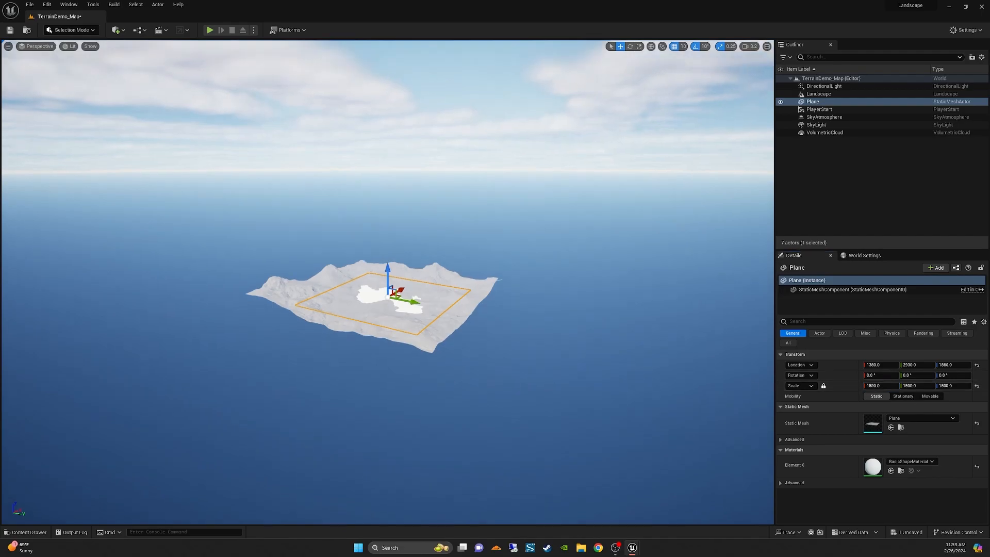
key("Escape")
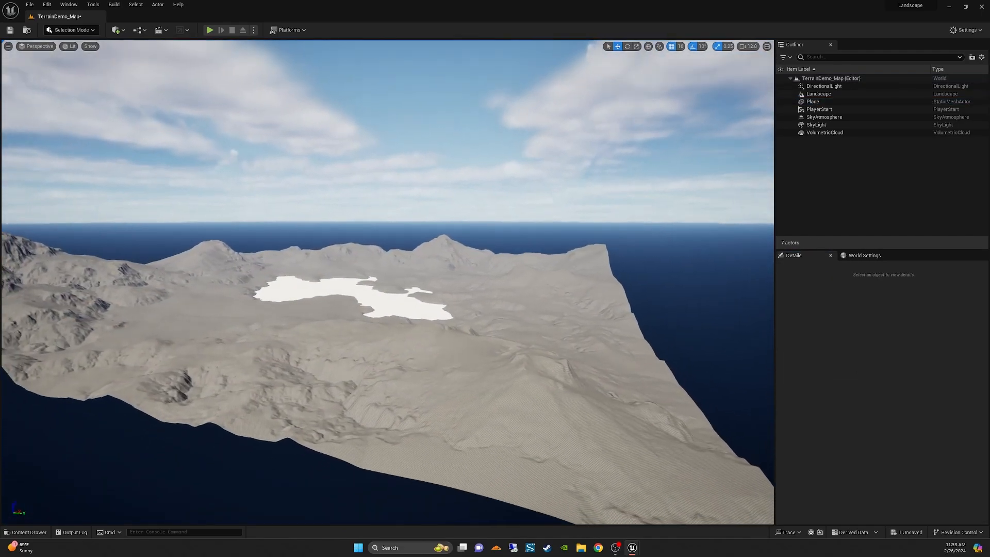
Fly over the landscape and examine where the plane meets the terrain around the lake basin
key("w")
scroll(387, 282, "up", 3)
key("w")
scroll(388, 283, "up", 1)
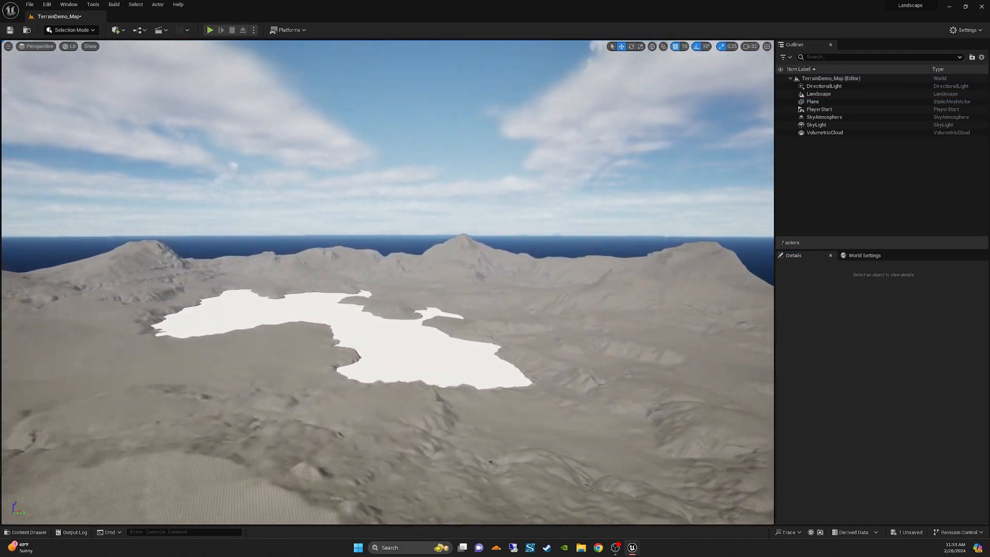
right_click_drag(388, 282, 253, 361)
key("s")
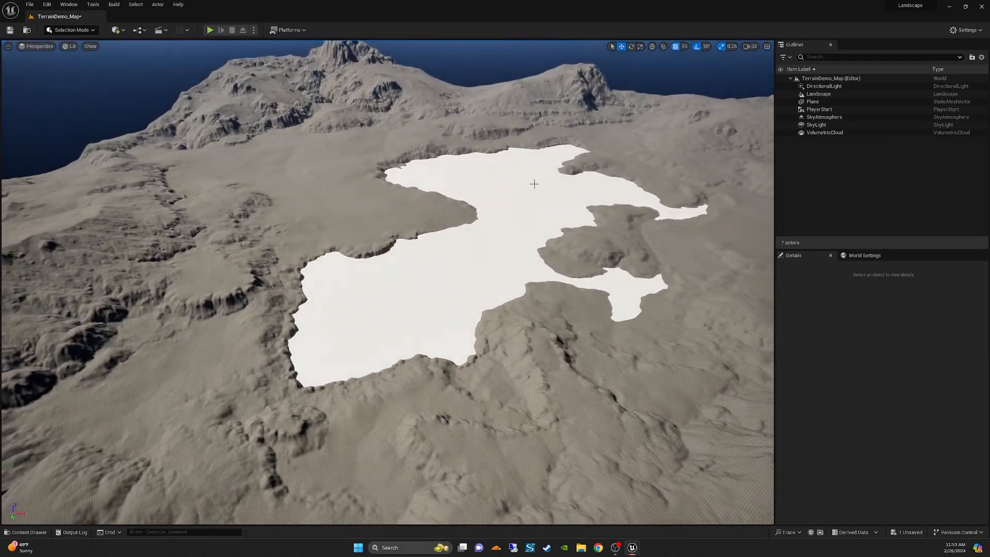
left_click(528, 208)
key("d")
right_click_drag(605, 223, 525, 191)
key("a")
key("w")
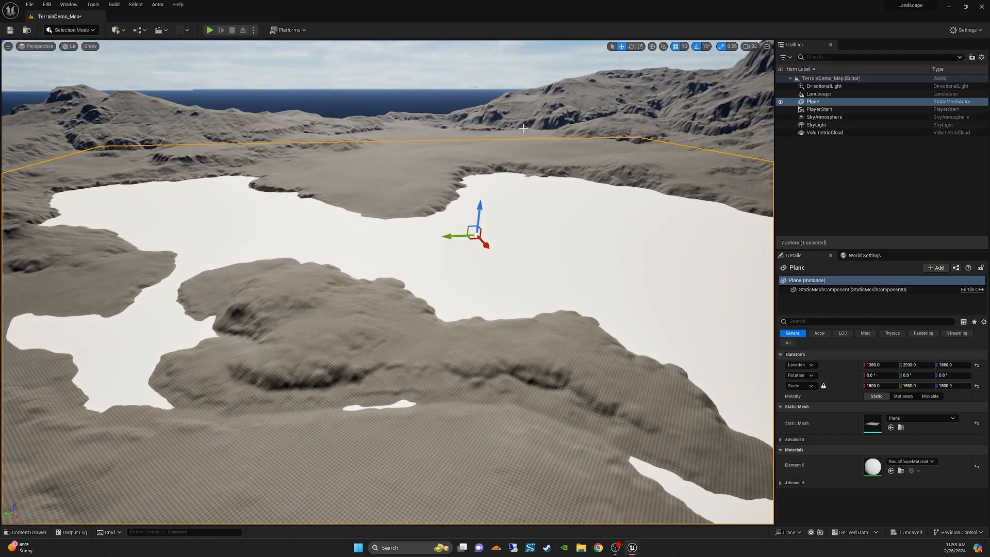
Raise the landscape to a Z location of about 10740 to shrink the lake, and check the shoreline up close
left_click(598, 118)
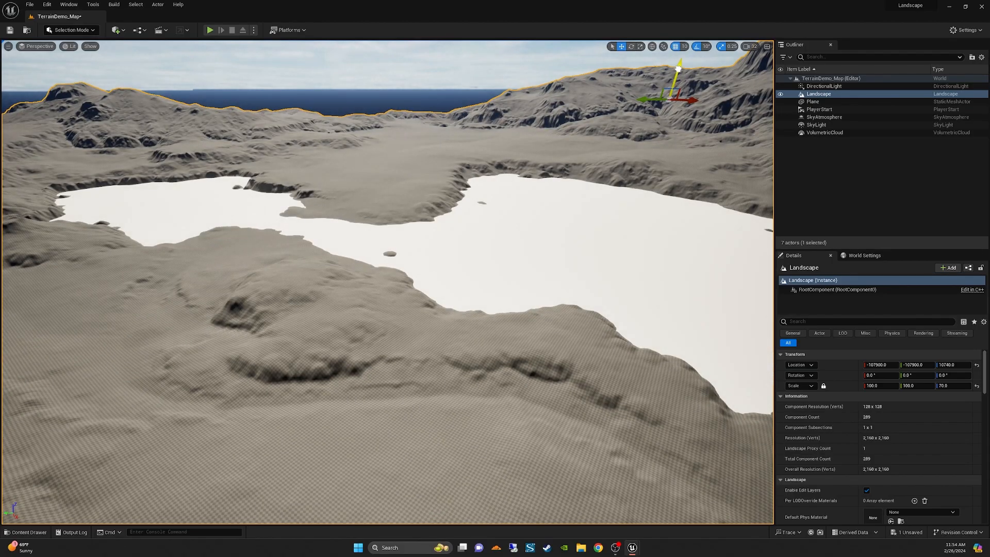
key("w")
right_click_drag(510, 218, 580, 201)
key("a")
key("s")
key("a")
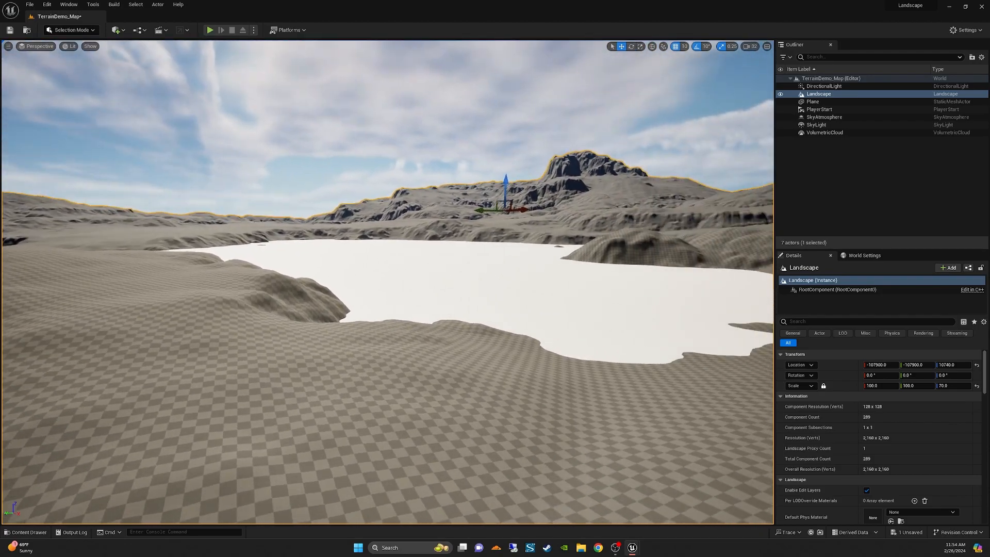
Select the Player Start, Directional Light, Sky Atmosphere, Sky Light and Volumetric Cloud together and move them along X across the terrain
left_click(820, 109)
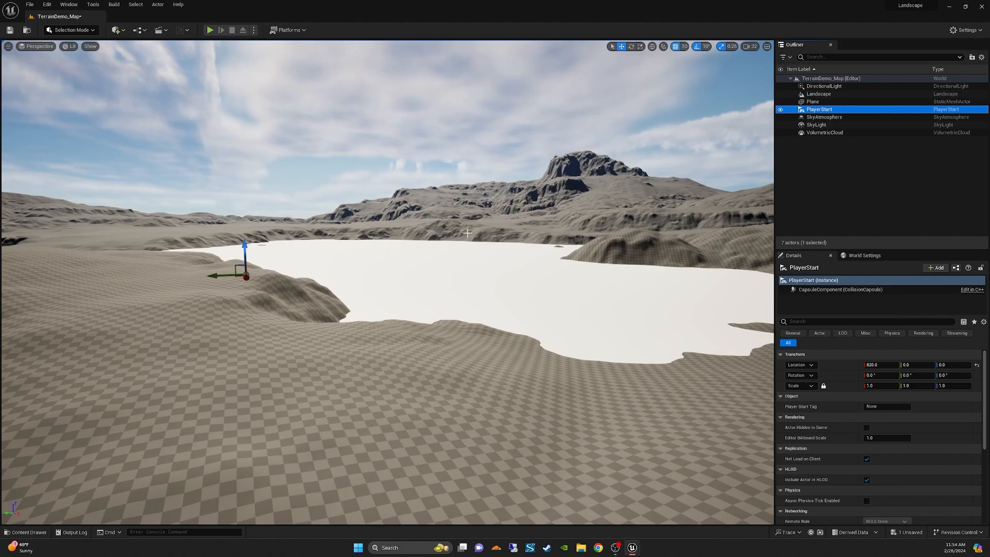
left_click(824, 86, "ctrl")
left_click(824, 117, "ctrl")
left_click(817, 125, "ctrl")
left_click(824, 133, "ctrl")
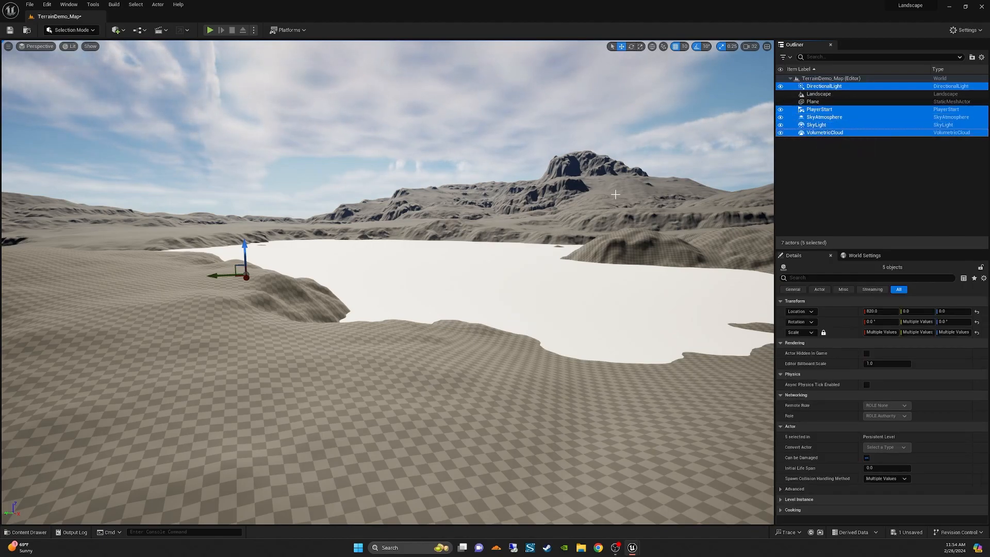
left_click_drag(242, 279, 251, 420)
key("s")
right_click_drag(418, 322, 469, 372)
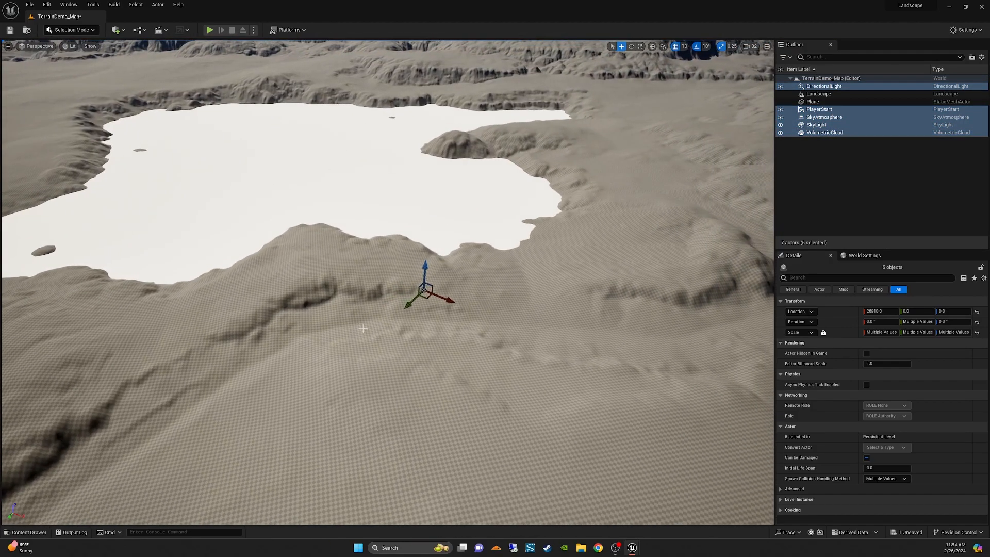
Move the grouped player start, light and sky actors near the lakeshore and snap them down to the ground
left_click_drag(424, 297, 582, 179)
key("w")
right_click_drag(696, 198, 529, 240)
left_click_drag(456, 222, 242, 299)
key("End")
mouse_move(248, 340)
right_mouse_down()
mouse_move(206, 374)
mouse_move(257, 242)
mouse_move(226, 351)
mouse_move(229, 341)
right_mouse_up()
key("w")
key("w")
key("s")
left_click_drag(495, 334, 361, 317)
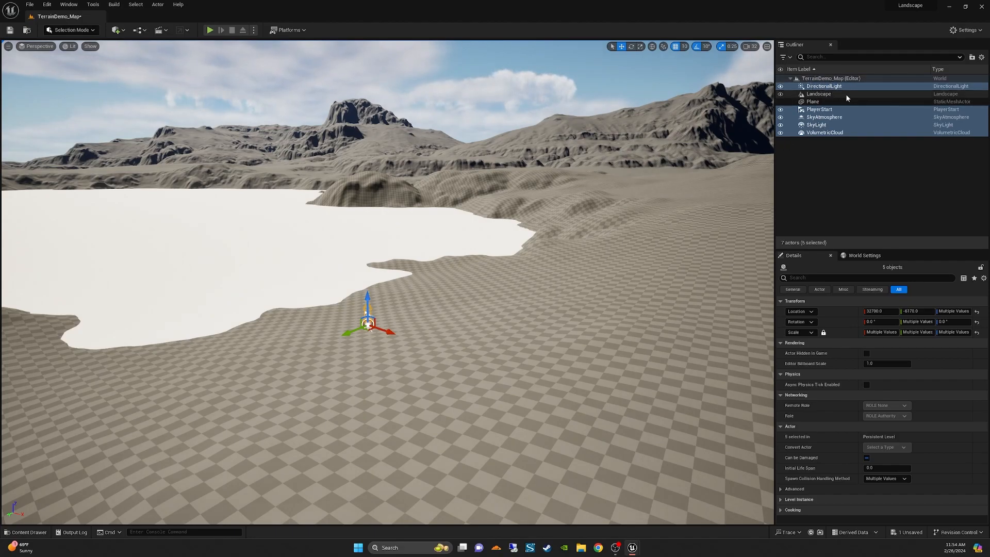
Fine-tune the grouped actors' position by the shore to about X 32770, Y -6000, and lift and re-snap them to the ground
mouse_move(369, 332)
left_mouse_down()
mouse_move(350, 343)
mouse_move(363, 340)
left_mouse_up()
key("w")
right_click_drag(363, 340, 322, 355)
key("s")
mouse_move(481, 329)
right_mouse_down()
mouse_move(490, 351)
mouse_move(480, 329)
right_mouse_up()
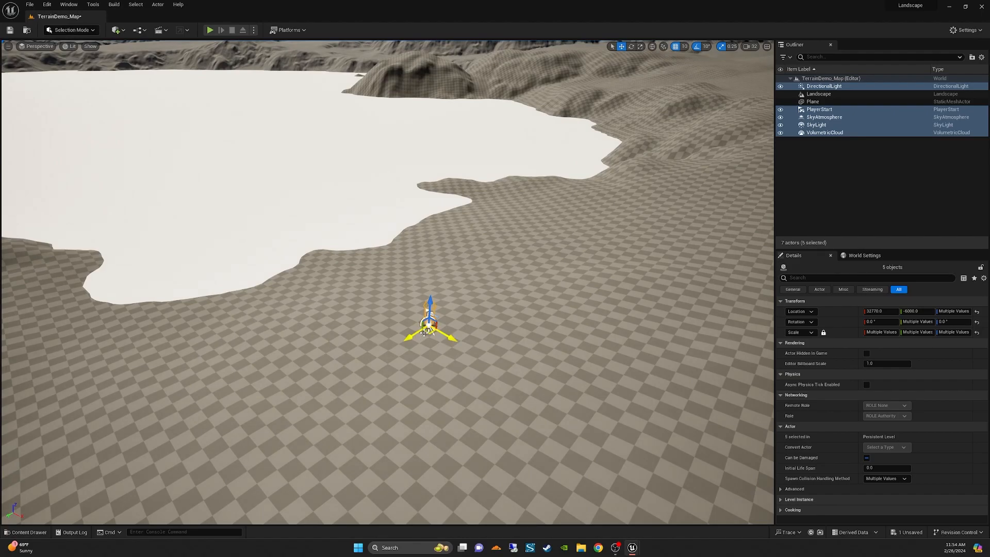
left_click_drag(429, 301, 436, 236)
key("End")
mouse_move(431, 279)
right_mouse_down()
mouse_move(397, 292)
mouse_move(432, 271)
right_mouse_up()
key("a")
key("s")
key("d")
key("a")
key("d")
Rotate only the Player Start to about 220° around Z so it faces the lake, and play the level to test it
left_click(812, 109)
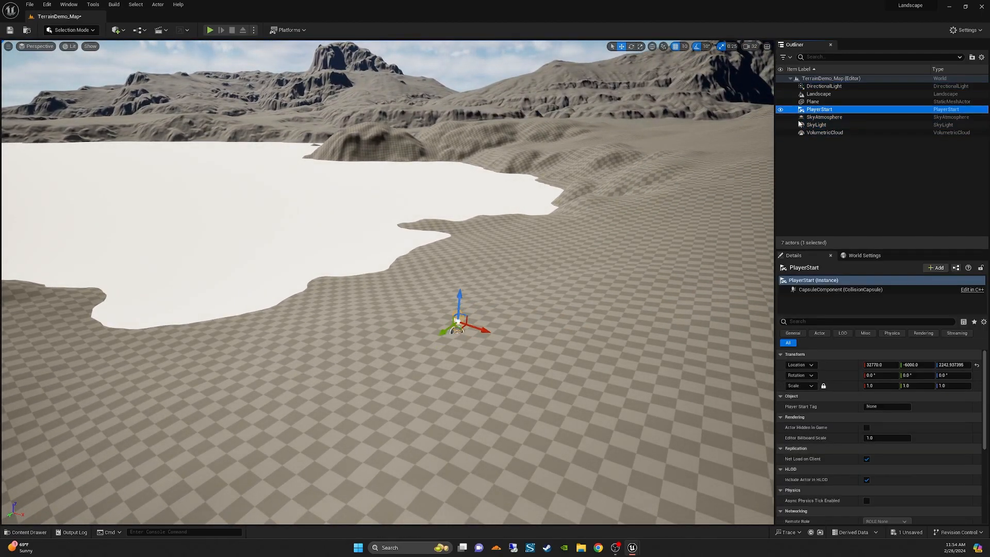
left_click_drag(489, 342, 476, 344)
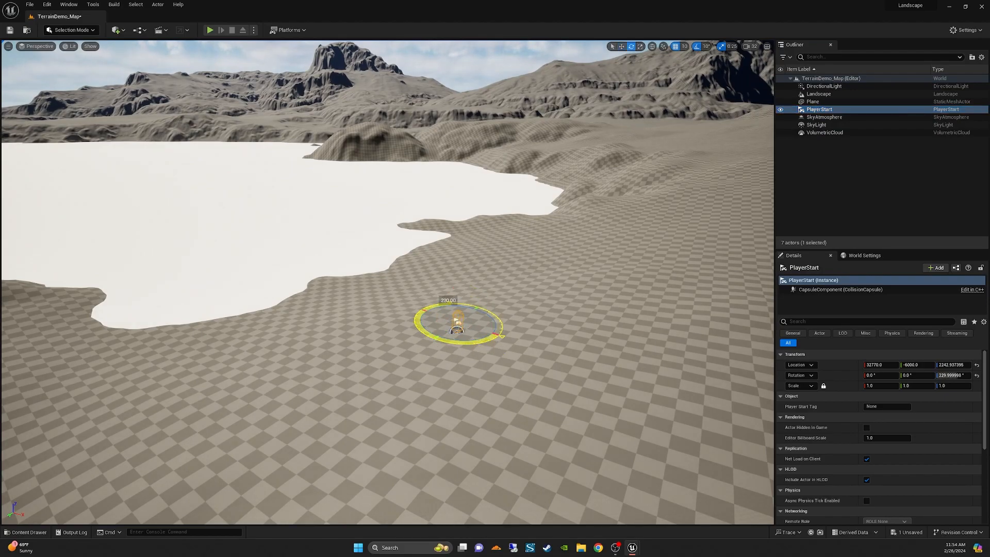
key("w")
right_click_drag(527, 276, 523, 282)
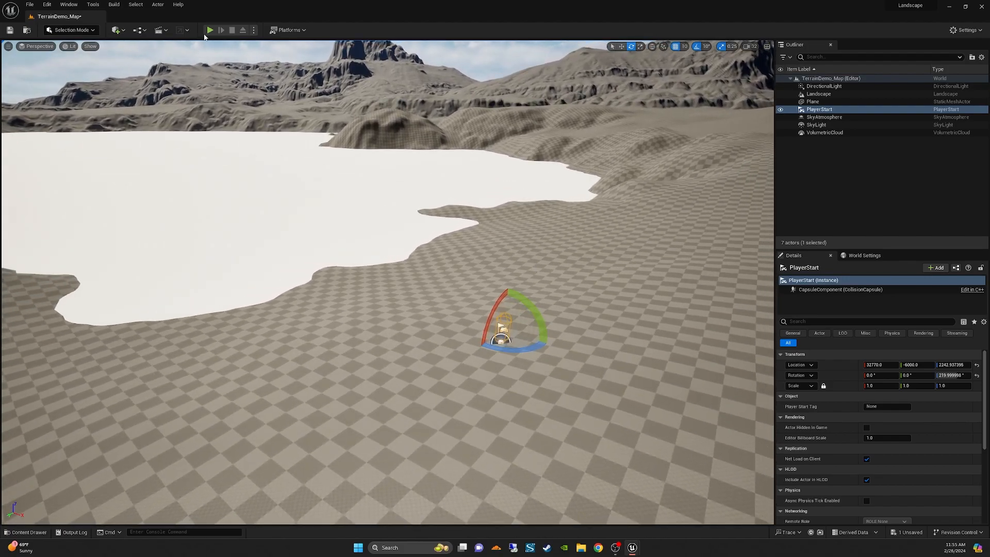
left_click(210, 30)
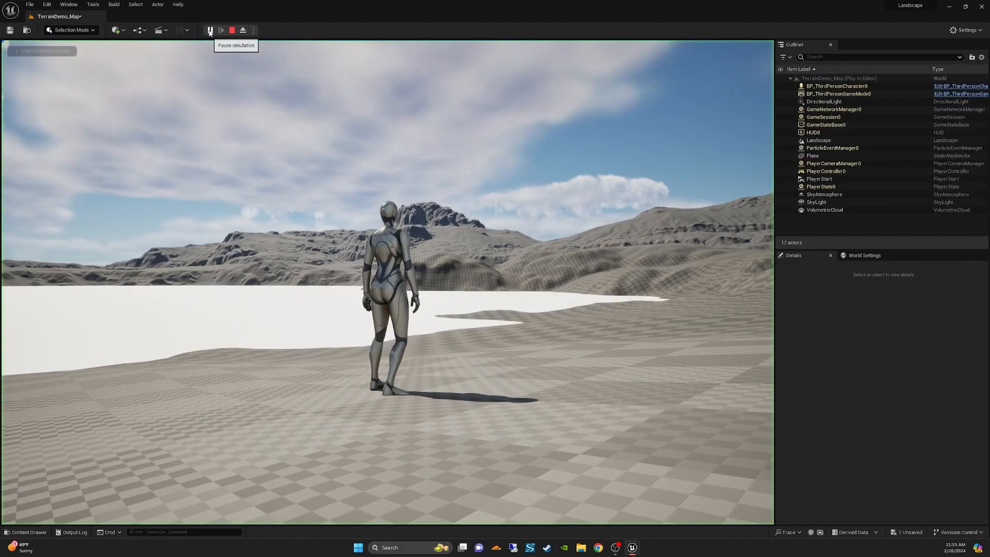
Run the character around the lakeshore in the play test and stop the simulation
left_click(461, 198)
key("d")
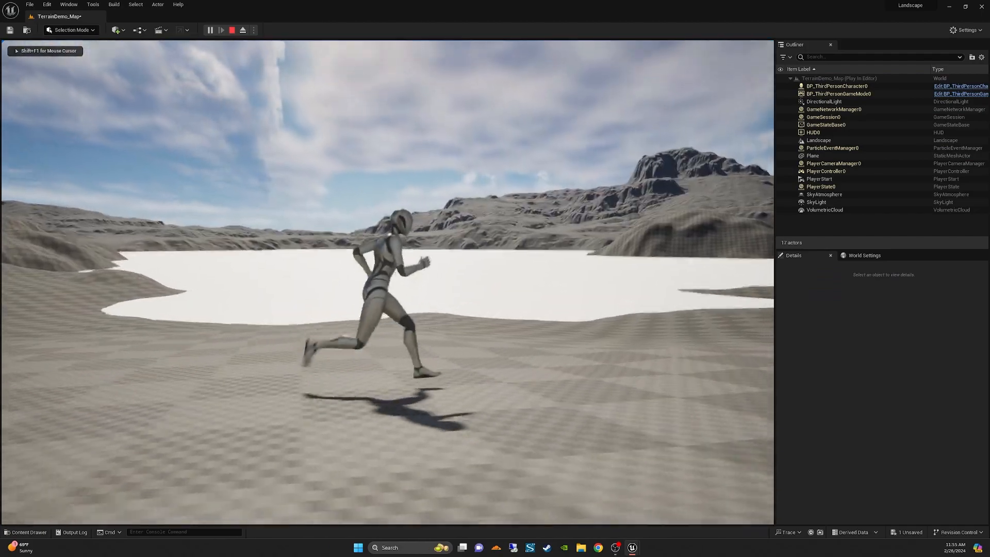
key("a")
key("d")
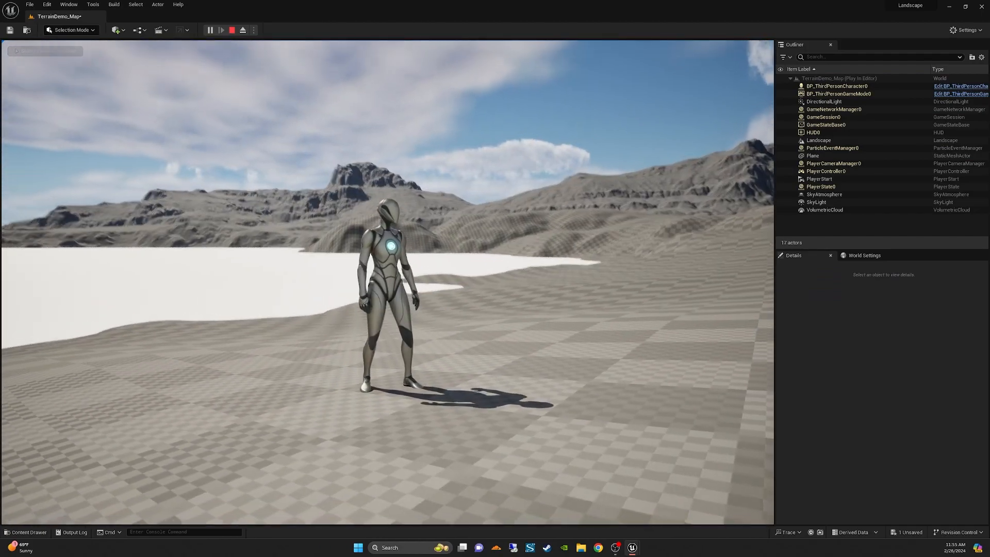
key("Escape")
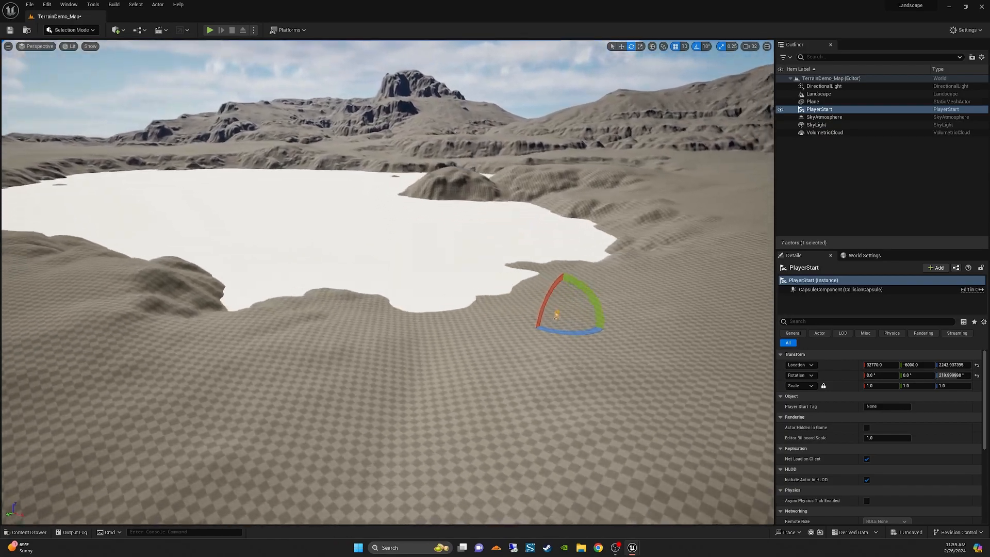
Lower the viewport camera speed to 1 and clear the Player Start selection
left_click(750, 45)
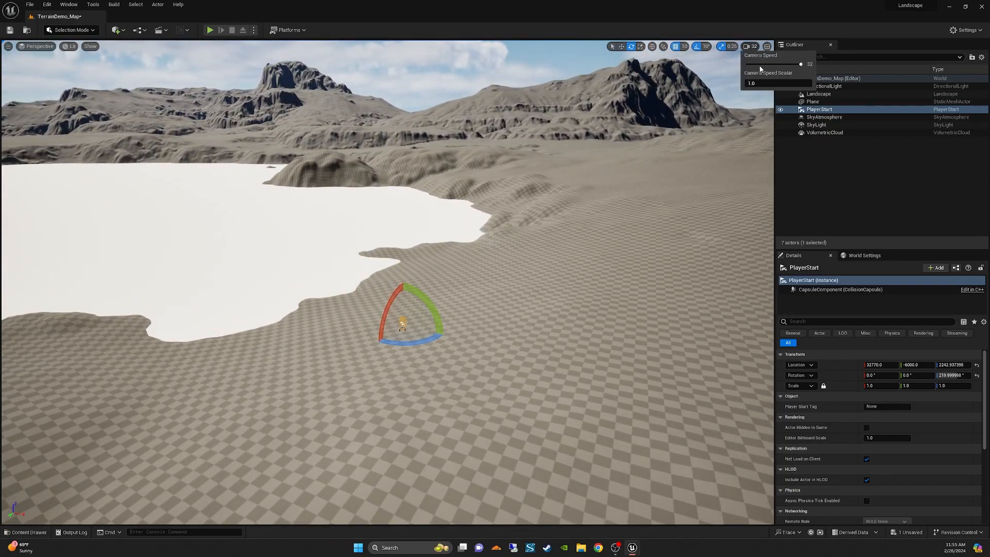
left_click_drag(760, 68, 772, 69)
right_click_drag(547, 217, 531, 233)
key("w")
key("w")
left_click(867, 184)
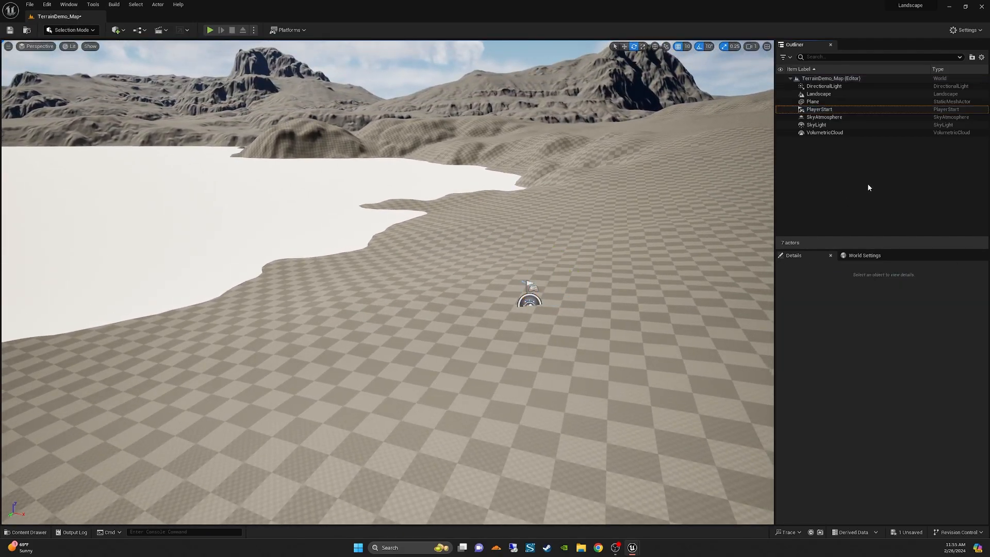
Create an outliner folder named LGT and move the Directional Light, Sky Atmosphere, Sky Light and Volumetric Cloud into it
right_click(819, 80)
left_click(848, 94)
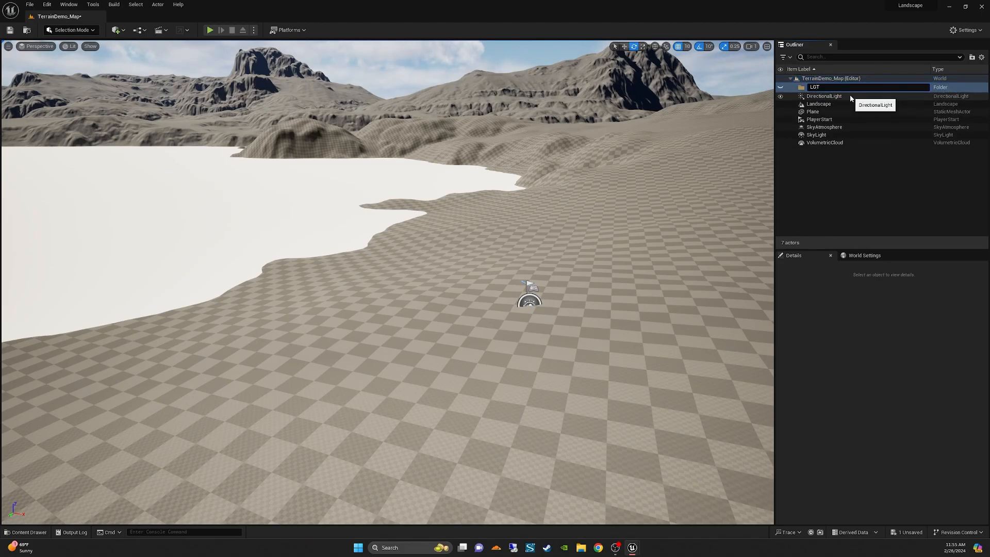
key("Return")
left_click(837, 94)
left_click_drag(837, 95, 810, 86)
left_click(824, 125)
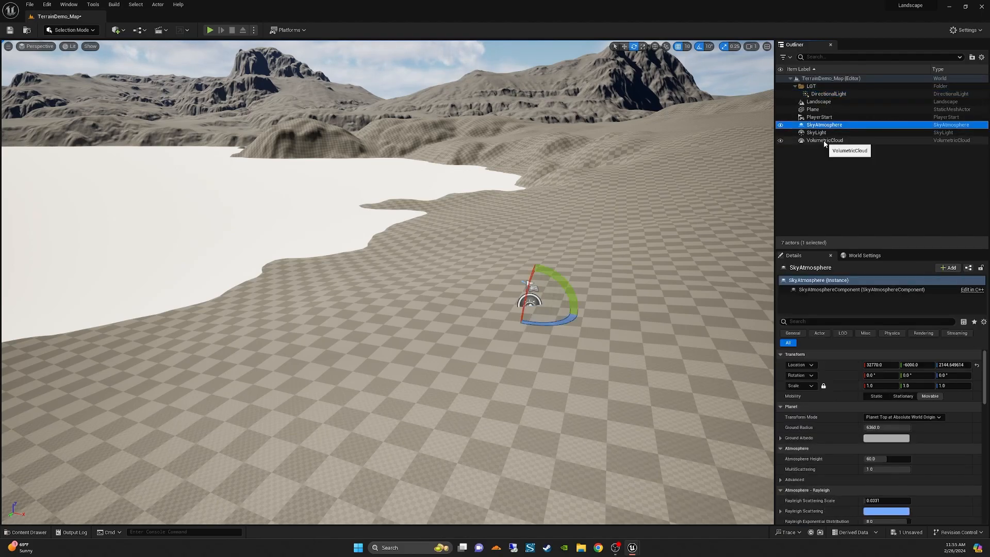
left_click(825, 140, "shift")
left_click_drag(825, 140, 819, 93)
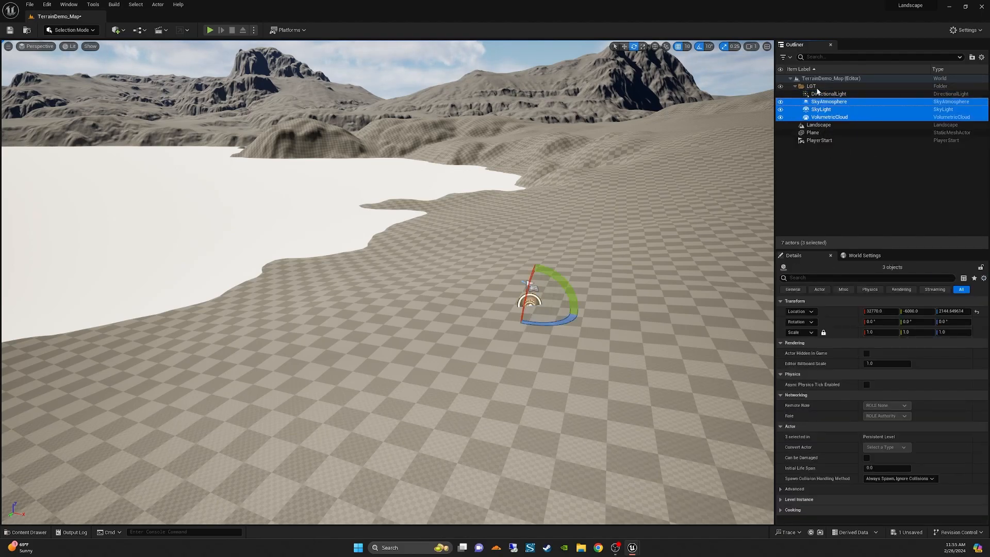
left_click(844, 178)
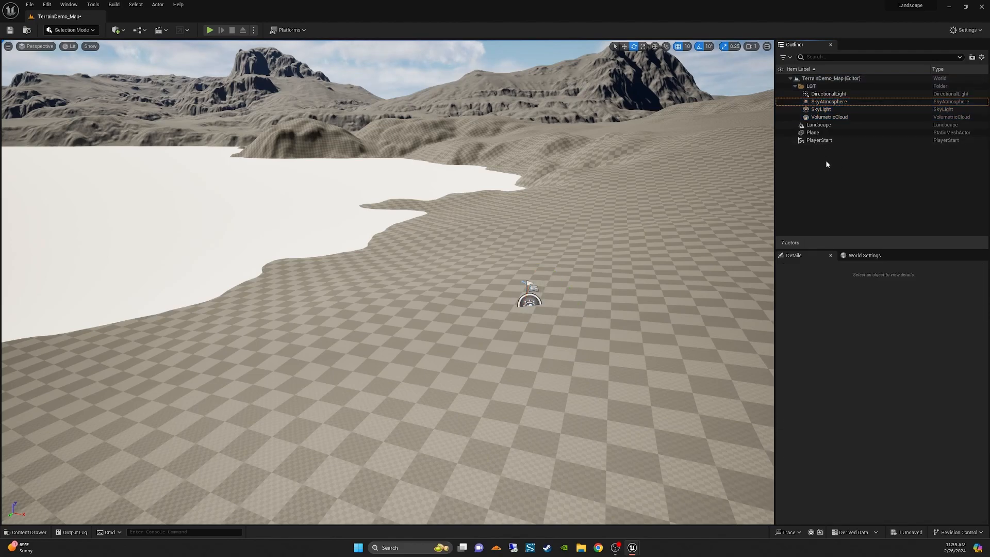
Create an outliner folder named CAM at the level root and move the Player Start into it
right_click(826, 155)
left_click(854, 171)
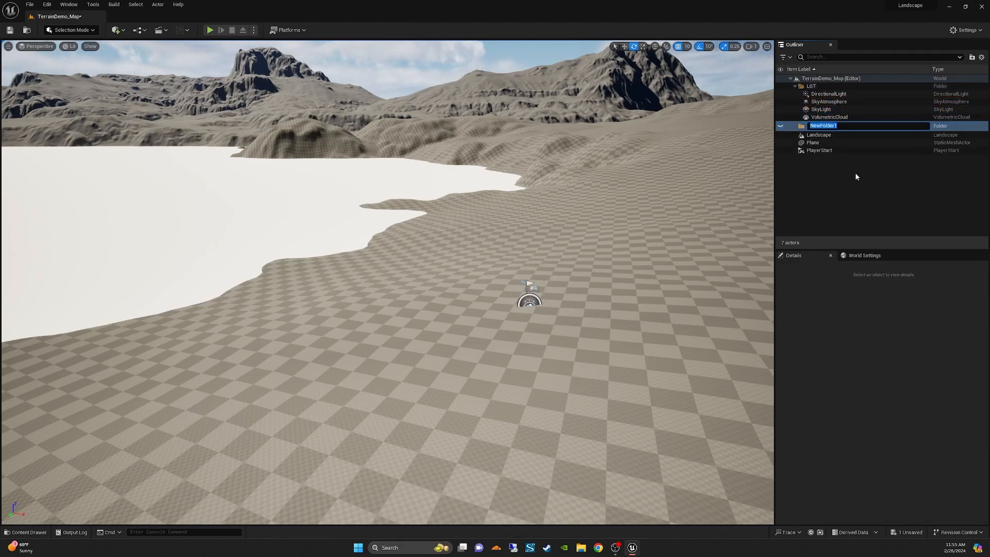
type("CAM")
key("Return")
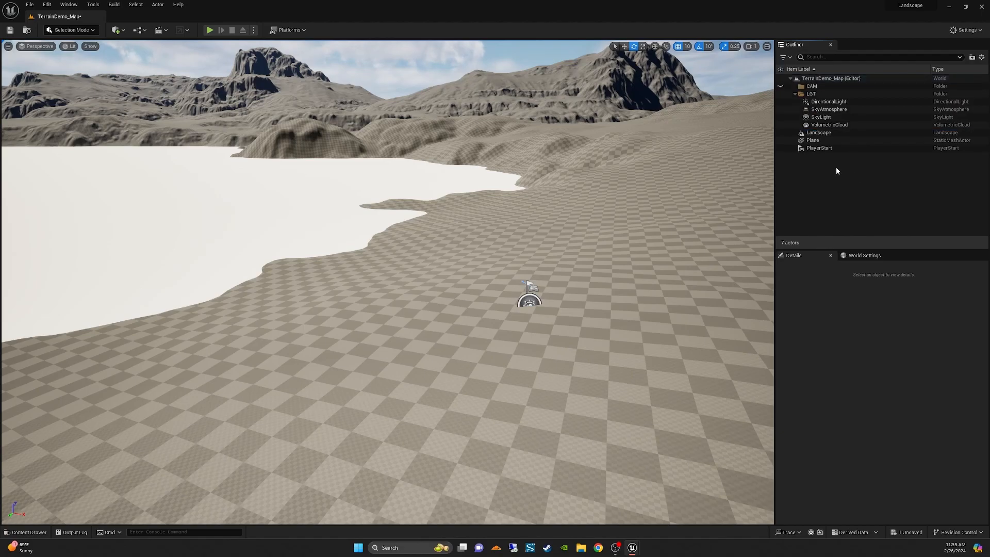
left_click_drag(808, 150, 804, 86)
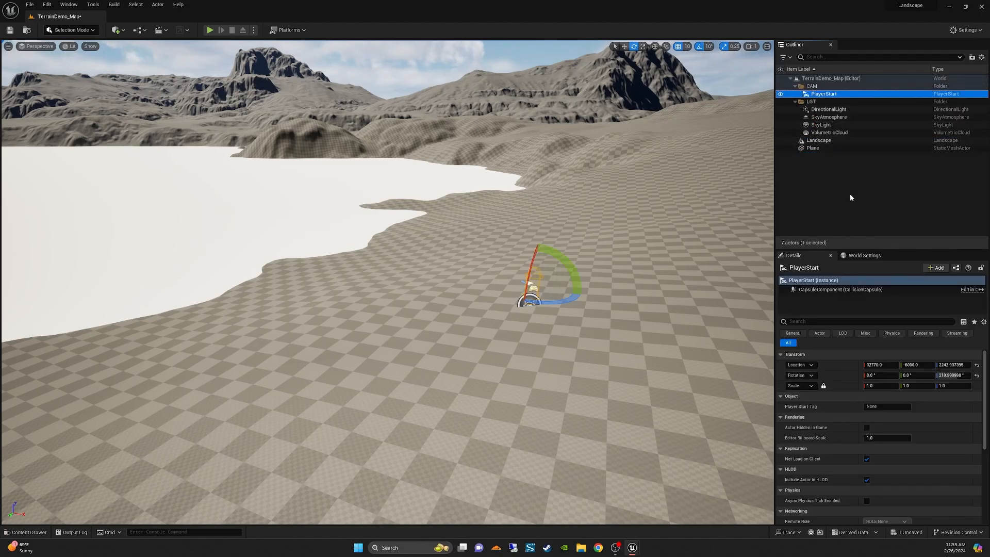
left_click(836, 177)
Create an outliner folder named ENV at the level root and move the Landscape and Plane into it
right_click(822, 179)
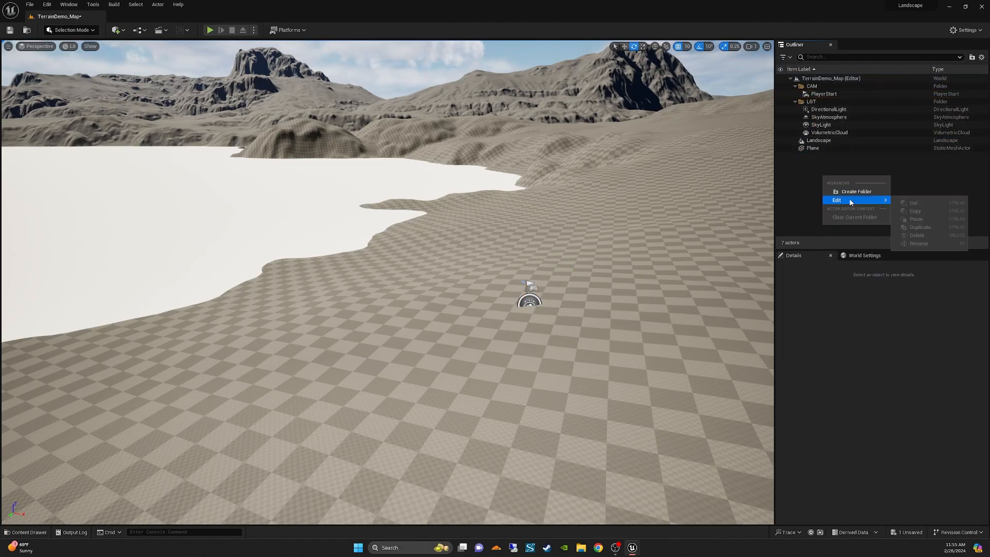
left_click(852, 191)
type("EN")
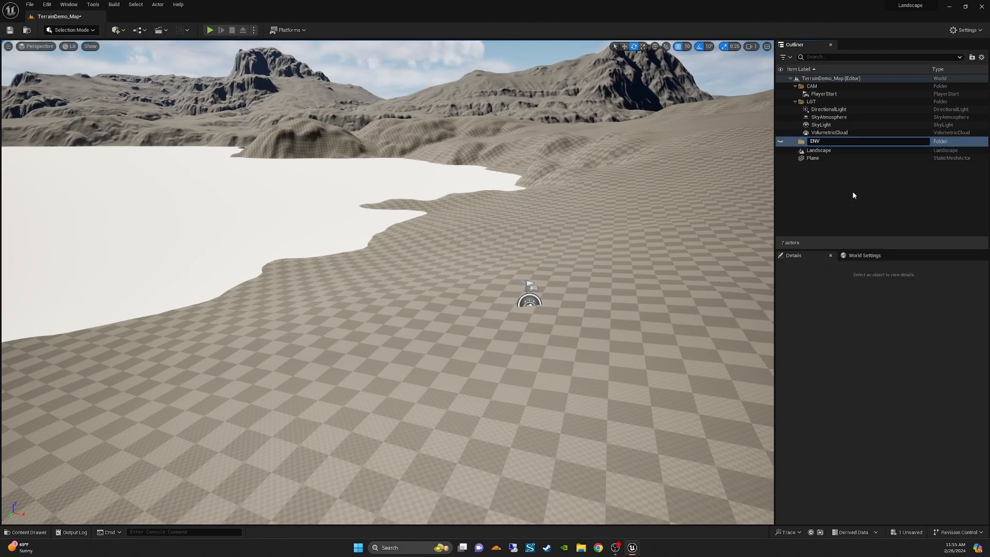
type("V")
key("Return")
left_click(819, 149)
left_click(820, 156, "ctrl")
left_click_drag(820, 156, 814, 102)
left_click(832, 189)
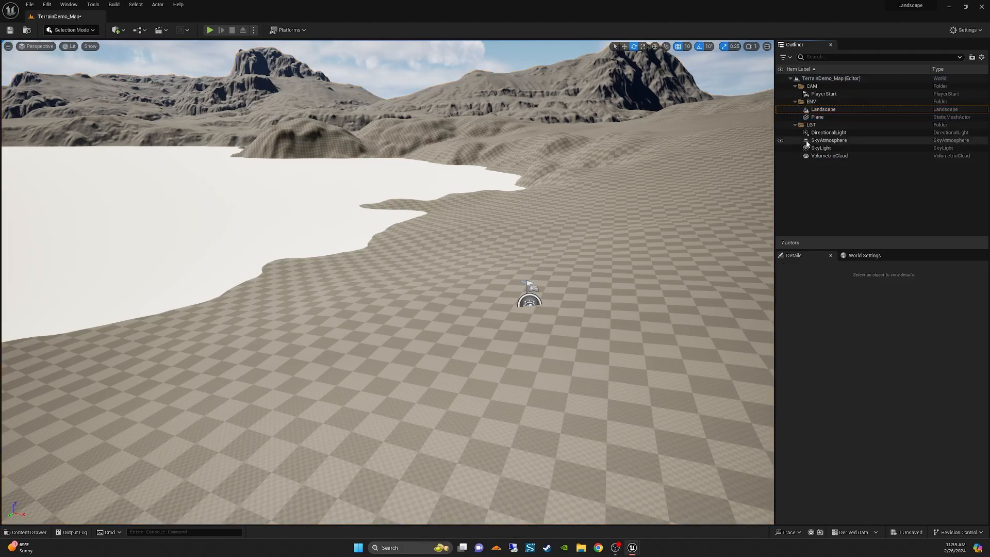
right_click_drag(464, 258, 570, 201)
right_click_drag(726, 245, 569, 221)
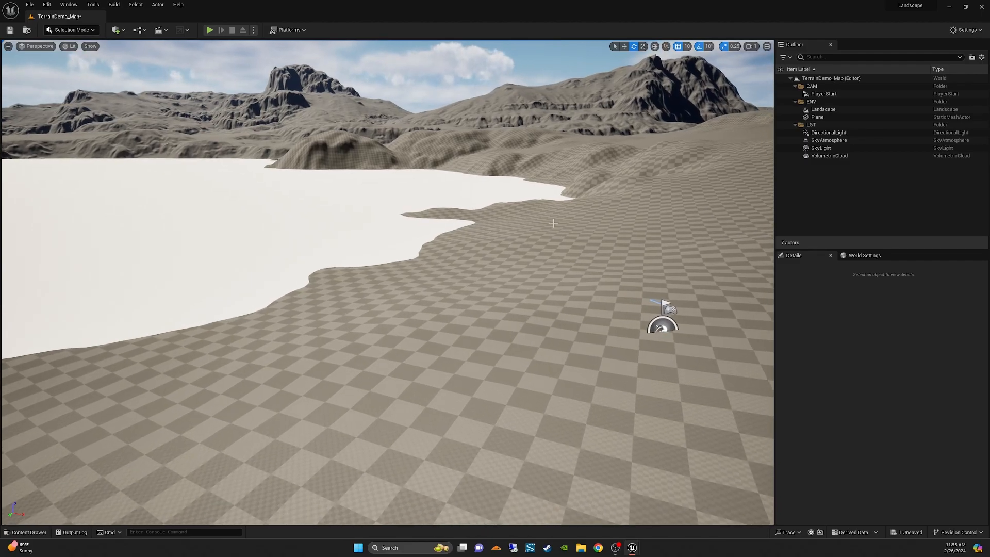
left_click(570, 221)
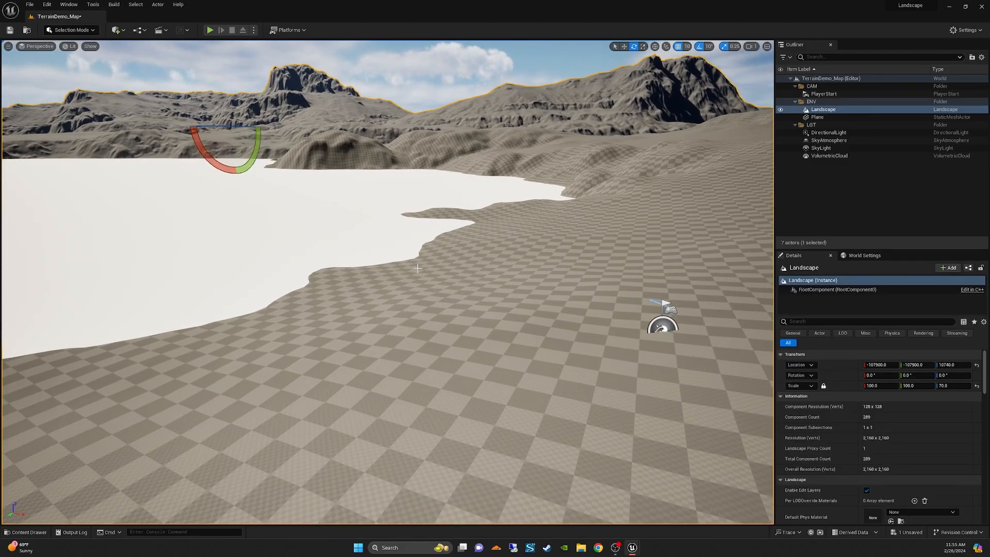
right_click_drag(468, 270, 505, 278)
key("d")
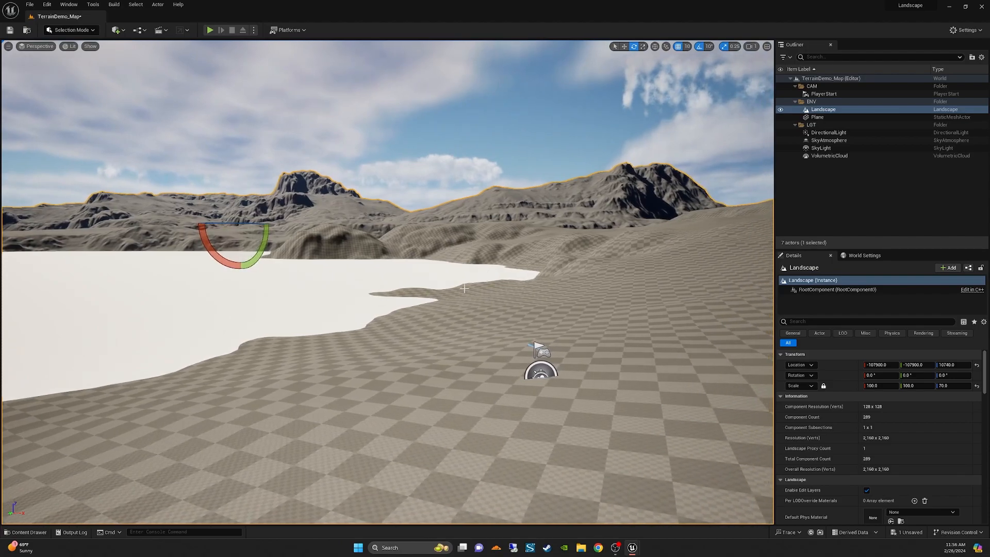
Create a new material named M_TerrainDemo in the TerrainDemo/Materials content folder
left_click(27, 532)
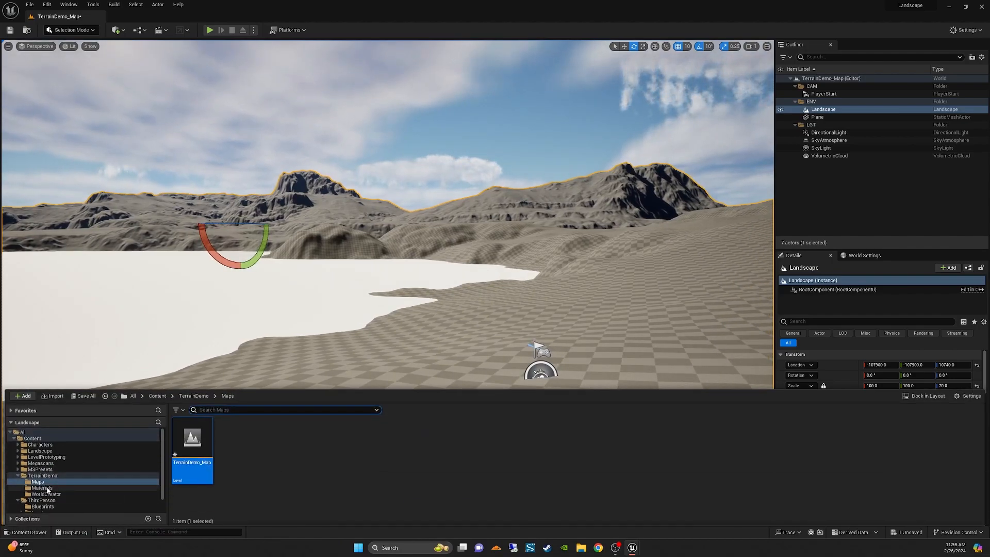
left_click(43, 488)
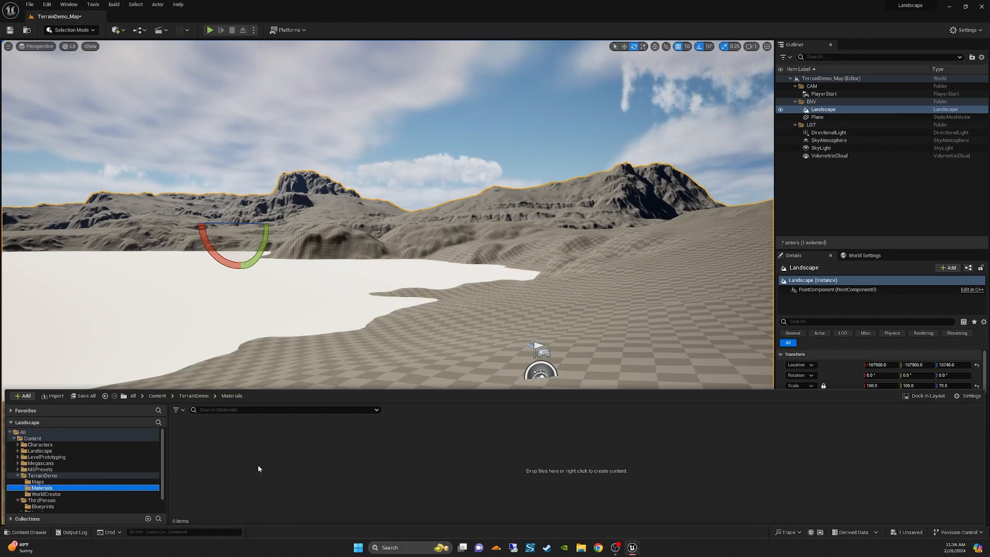
right_click(207, 444)
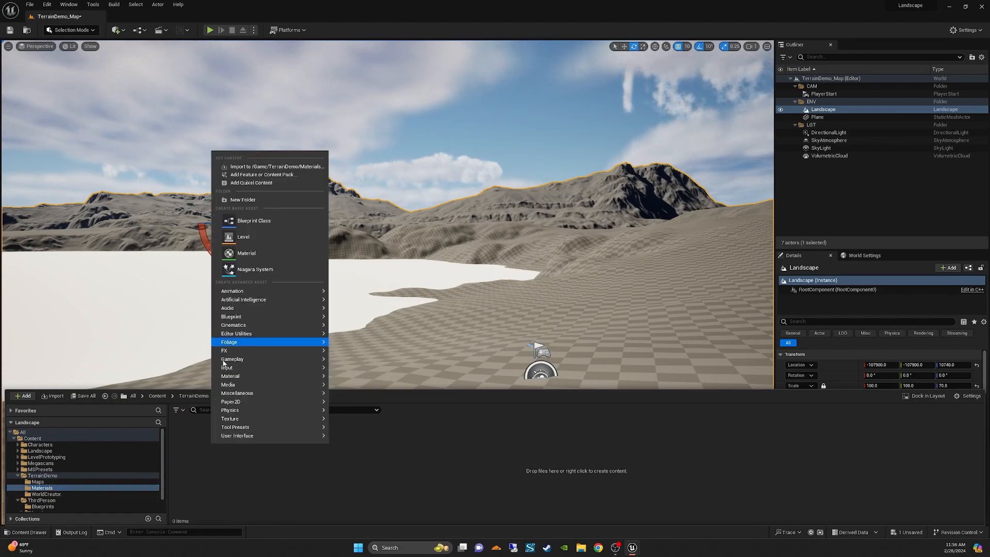
mouse_move(230, 375)
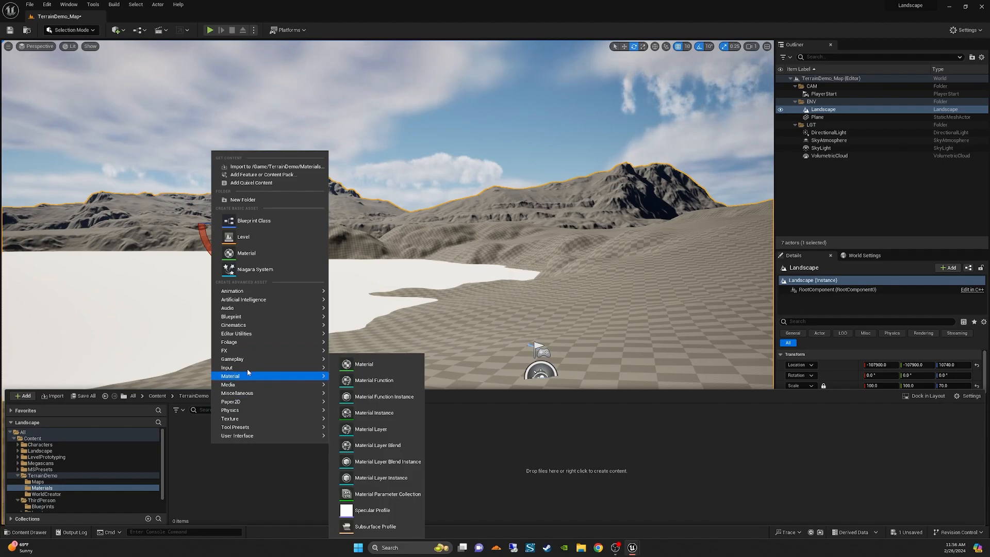
left_click(254, 254)
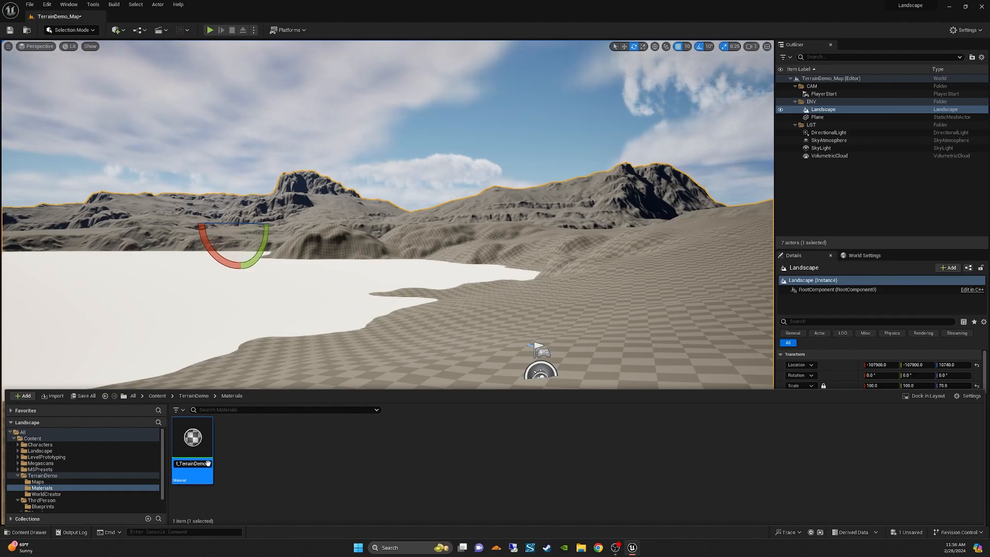
key("Return")
left_click(234, 468)
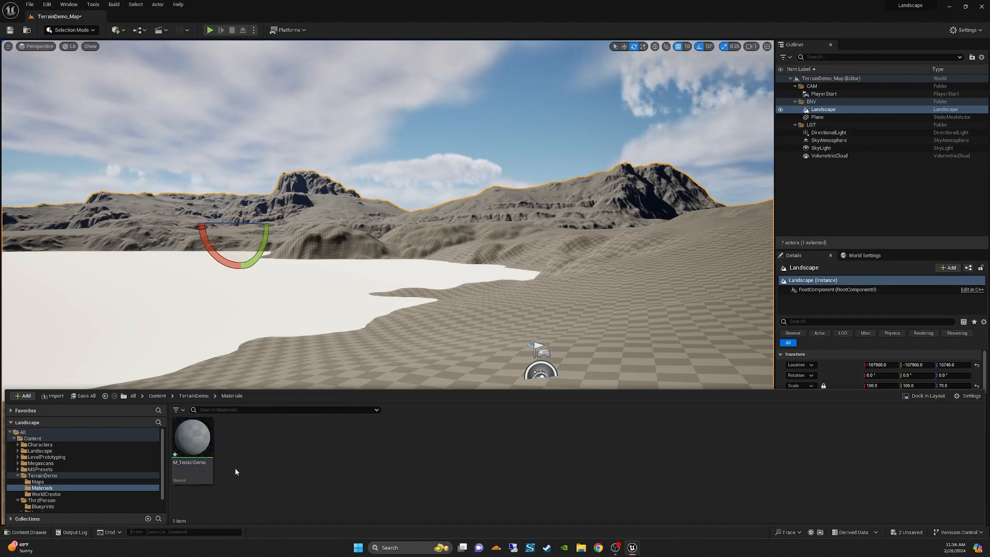
Open M_TerrainDemo for editing, enlarge its window, and place the result node with free graph space beside it
double_click(192, 440)
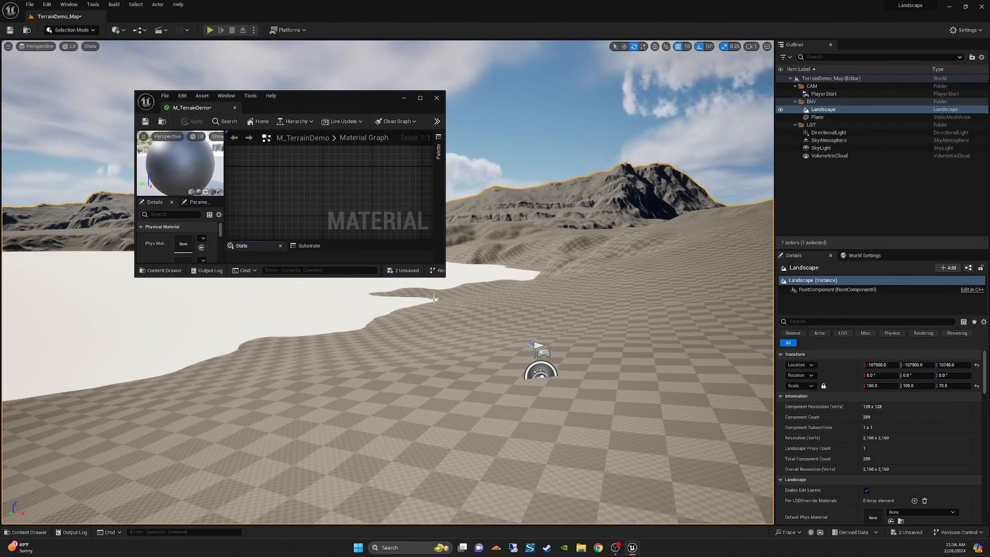
left_click_drag(443, 277, 813, 527)
left_click_drag(499, 106, 473, 69)
right_click_drag(398, 238, 450, 233)
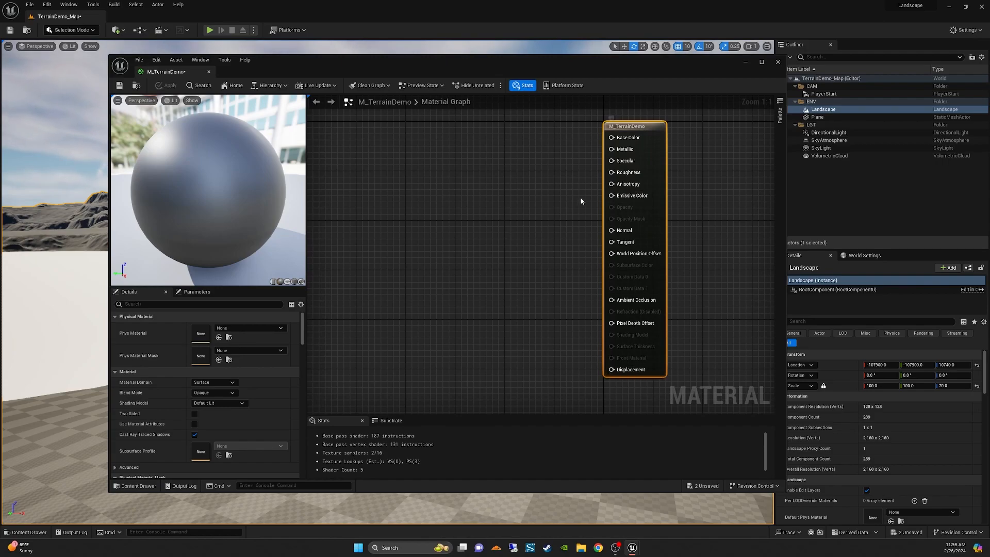
left_click_drag(584, 78, 574, 57)
right_click_drag(506, 176, 531, 195)
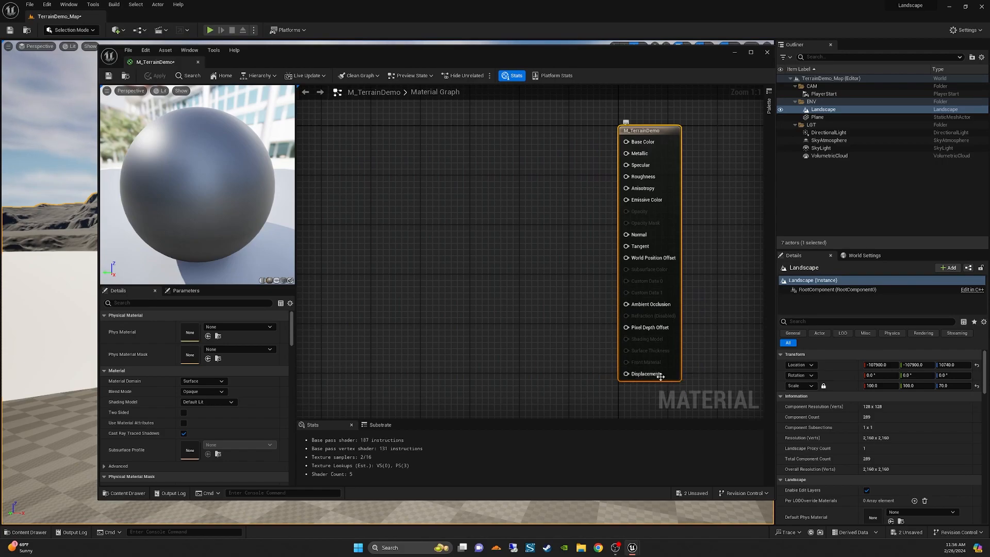
right_click_drag(567, 333, 474, 276)
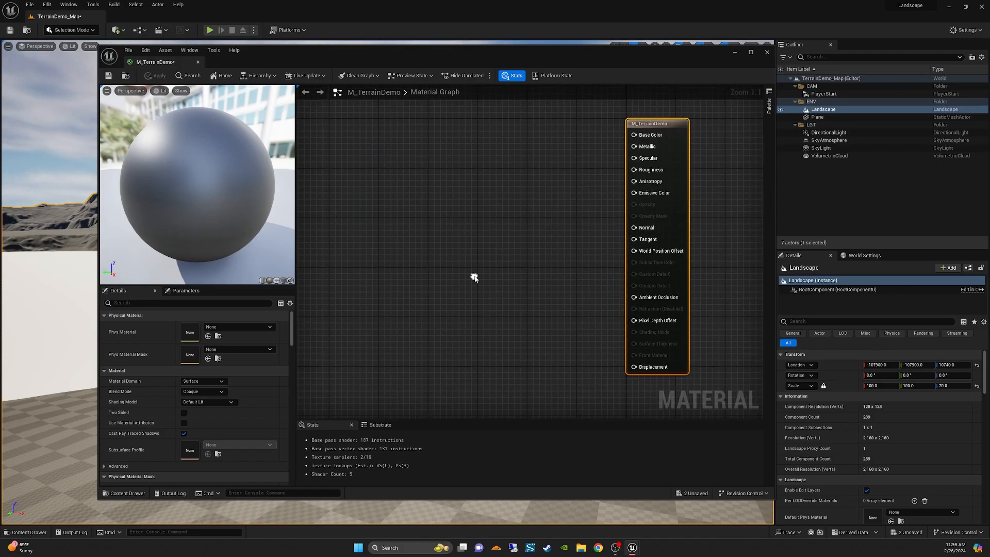
left_click_drag(647, 121, 652, 121)
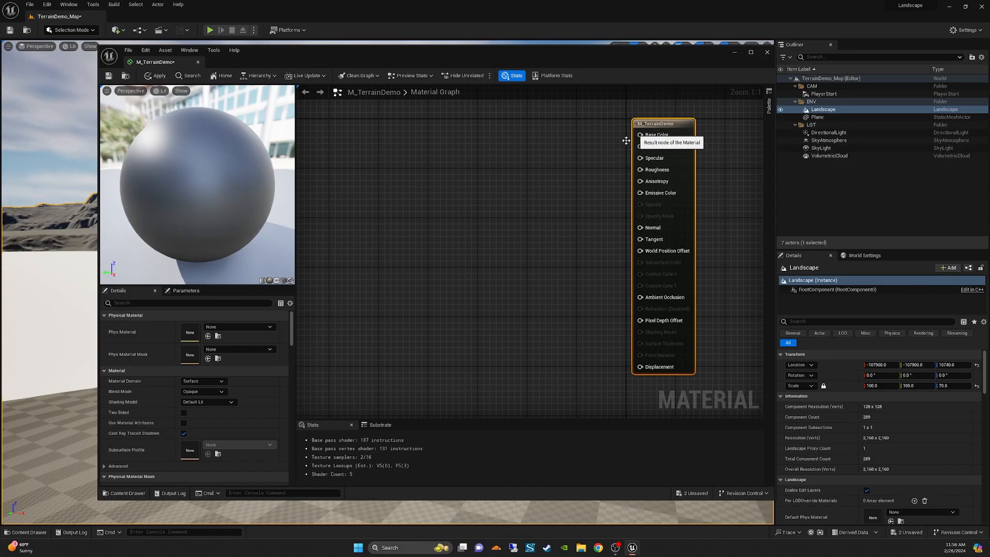
Open the Megascans/Surfaces/Forest_Floor content folder and shrink the material editor window so the content assets are uncovered
left_click(31, 532)
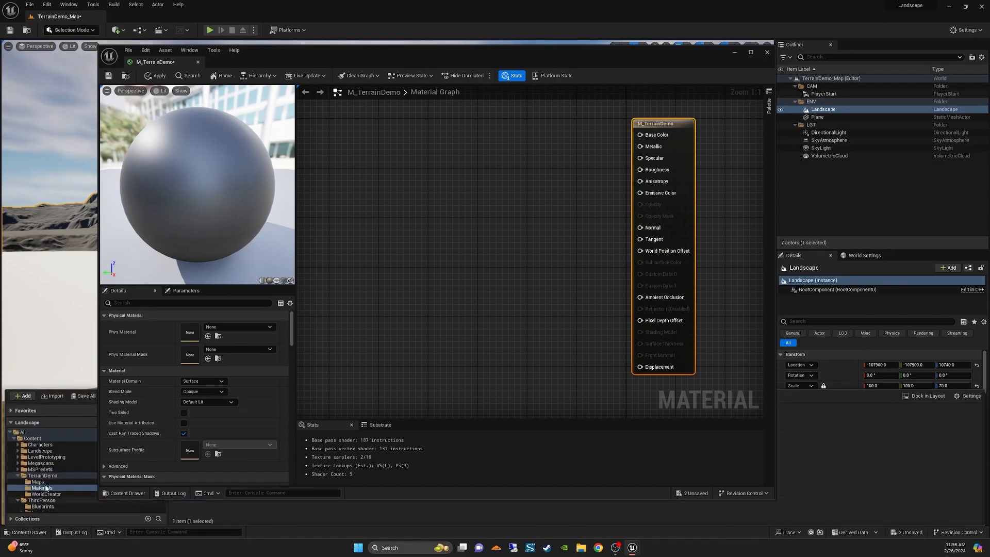
scroll(37, 495, "down", 2)
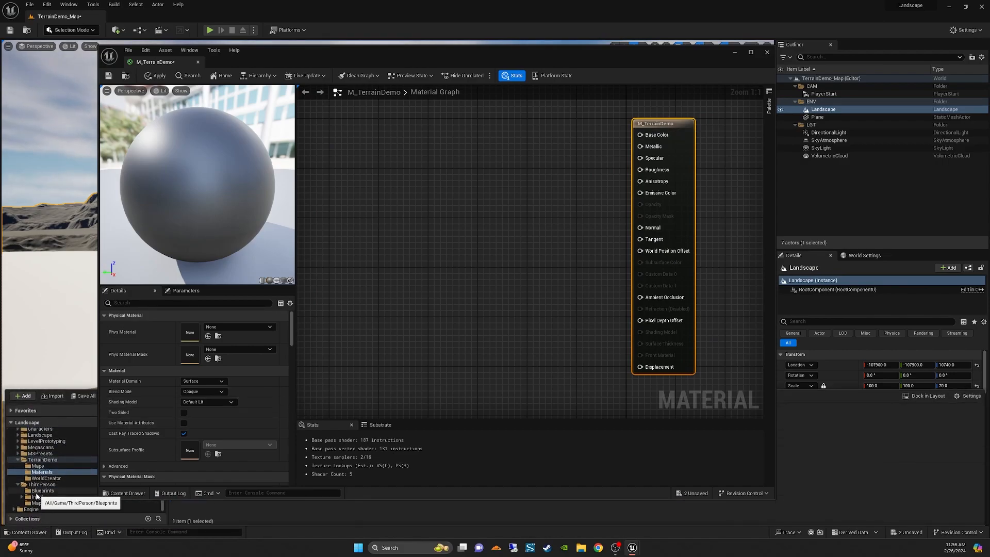
left_click(18, 447)
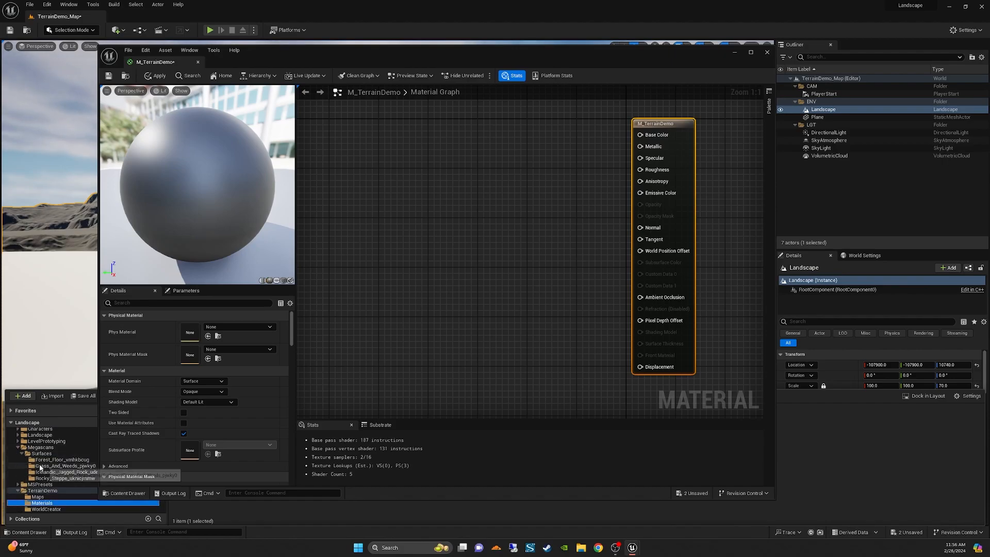
left_click(56, 460)
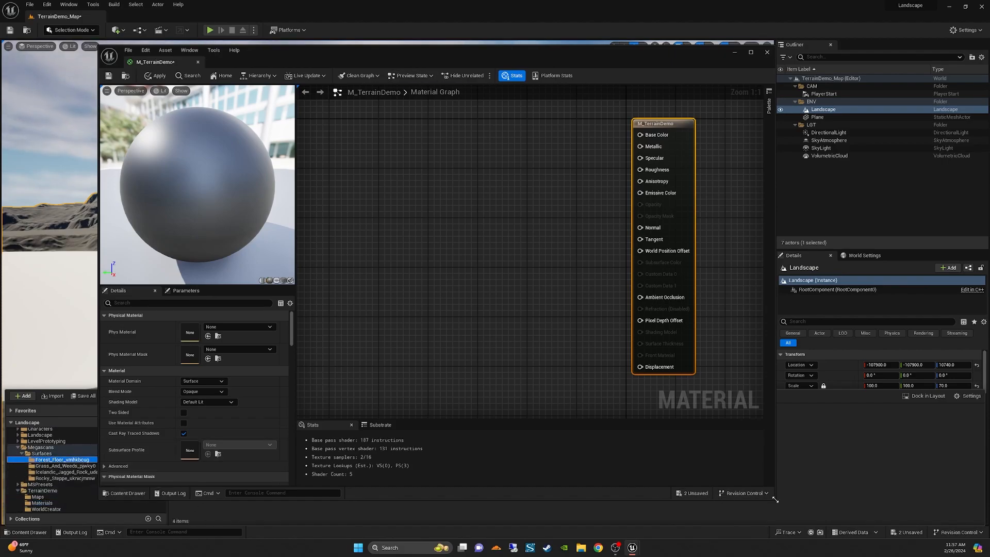
left_click_drag(774, 501, 704, 389)
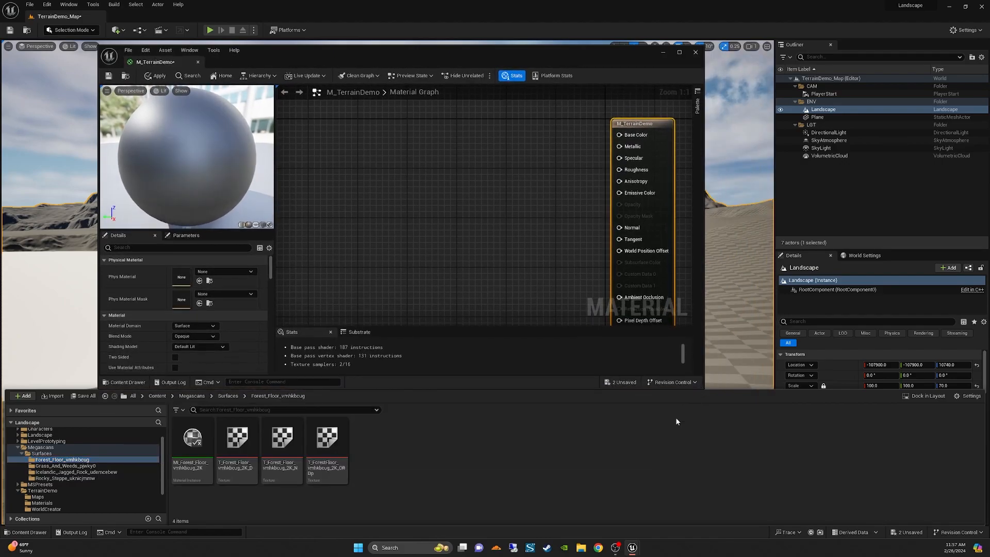
Add the three Rocky_Steppe textures (D, N and ORDp) from the Megascans surfaces to the M_TerrainDemo graph as texture samples
left_click(77, 478)
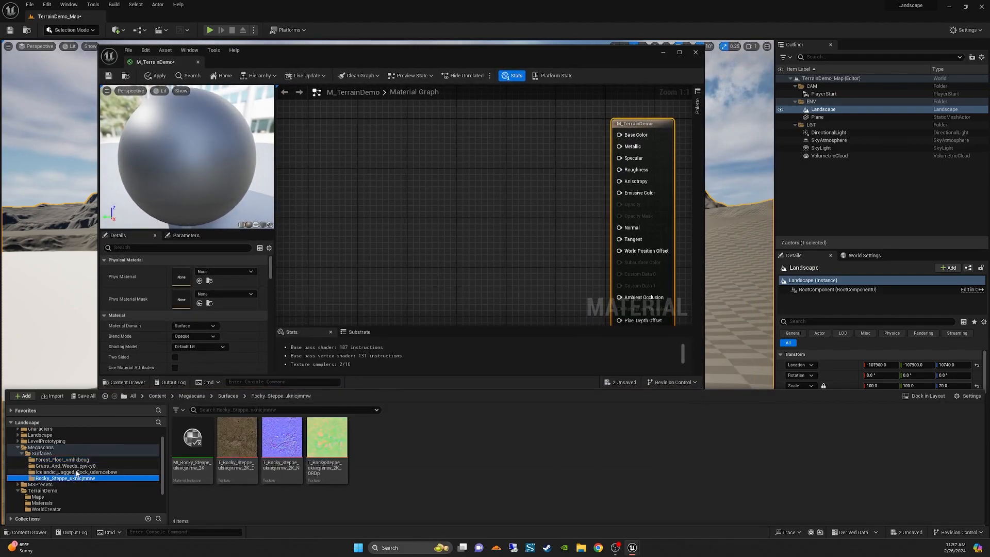
left_click(248, 442)
left_click(326, 449, "shift")
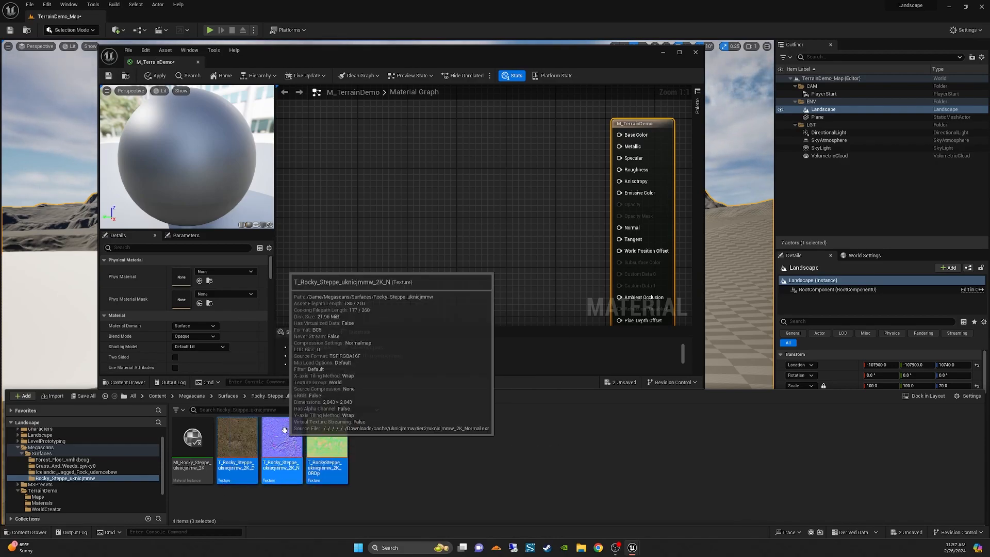
left_click_drag(255, 482, 423, 181)
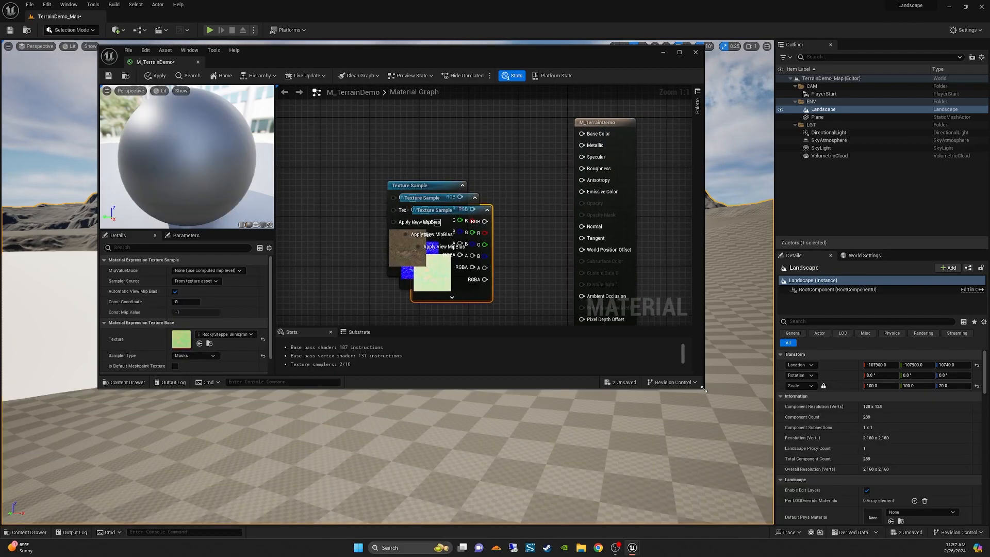
Enlarge the material editor window and spread the texture samples into a column ordered diffuse, ORDp, normal, clear of the result node
left_click_drag(703, 389, 805, 488)
scroll(535, 274, "down", 1)
scroll(530, 245, "down", 1)
right_click_drag(535, 274, 535, 235)
left_click_drag(647, 147, 684, 151)
left_click(627, 179)
right_click_drag(563, 171, 563, 201)
Convert the Rocky Steppe diffuse texture sample to a parameter named Albedo
left_click(458, 135)
right_click(457, 137)
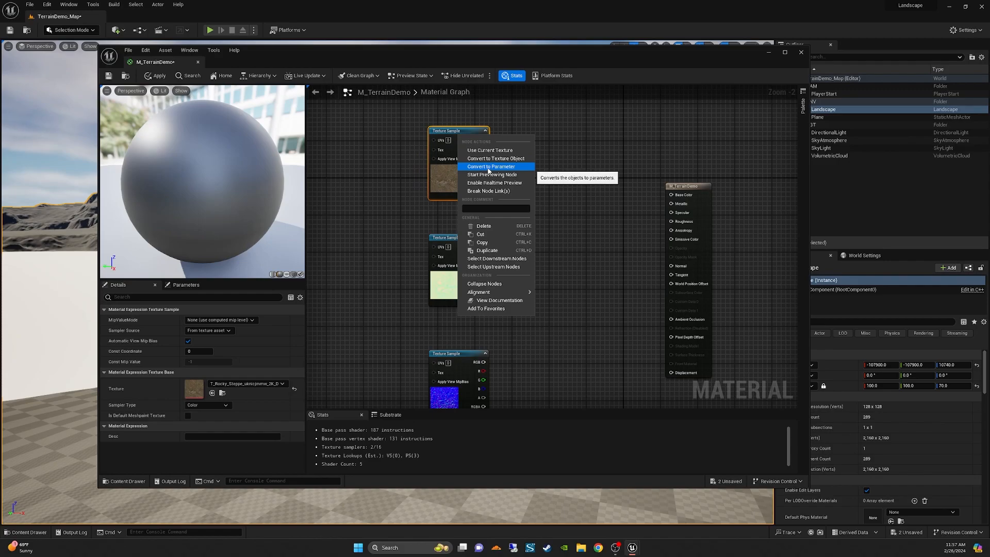
left_click(488, 168)
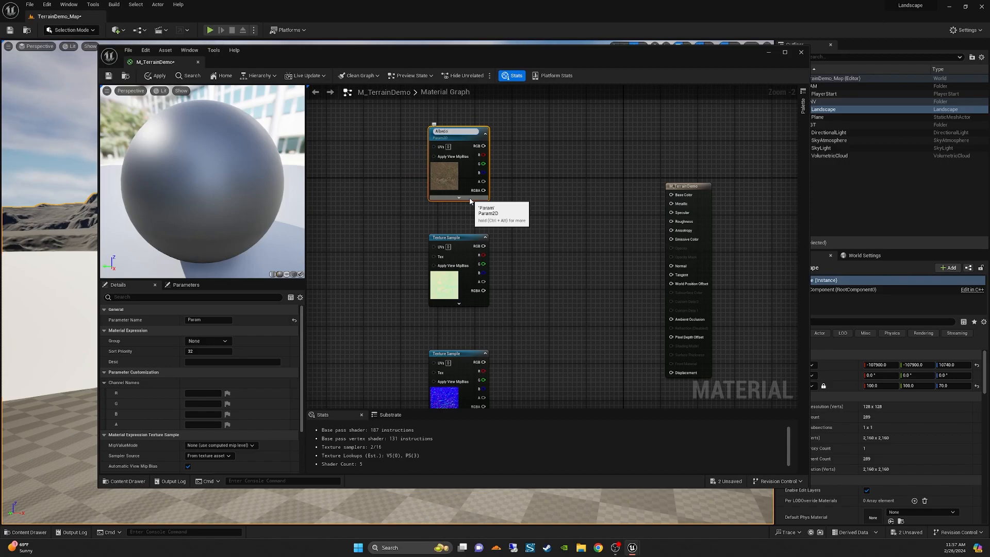
Convert the Rocky Steppe ORDp texture sample to a parameter named Mask
left_click(459, 244)
right_click(457, 242)
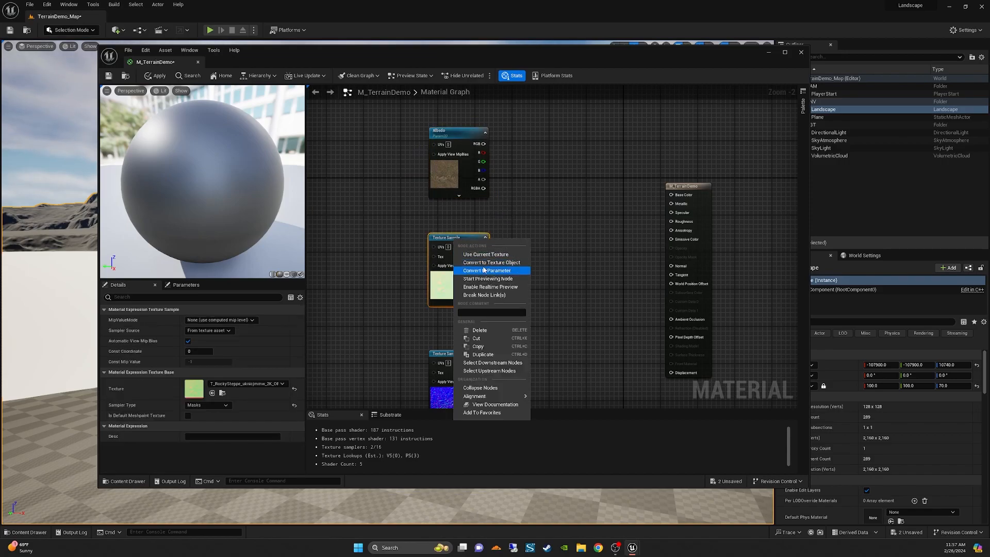
left_click(484, 270)
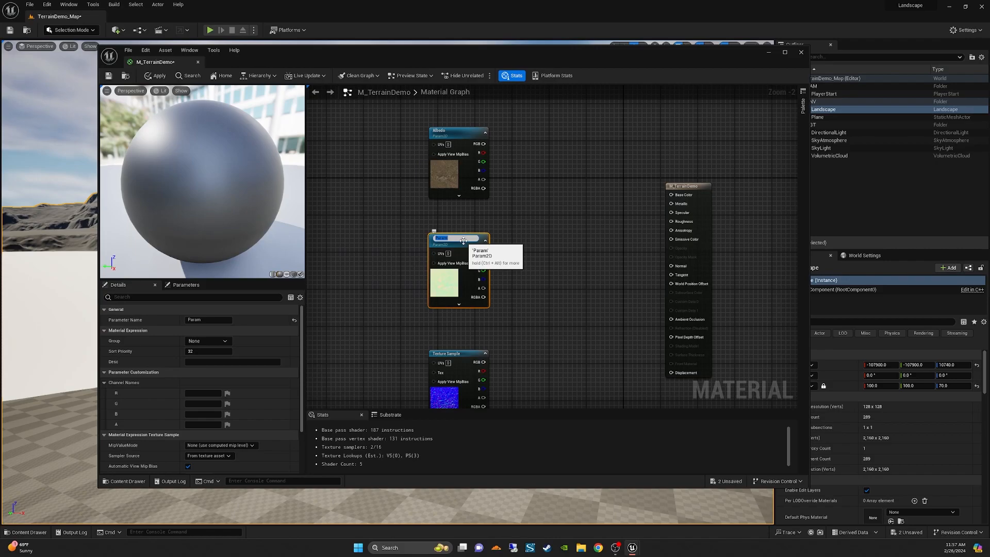
type("Mask")
key("Return")
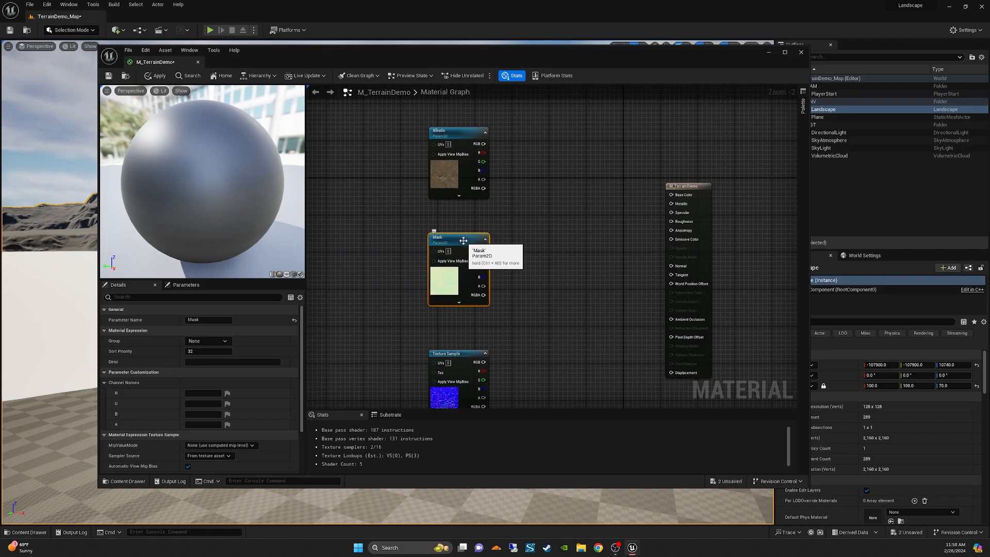
Convert the Rocky Steppe normal texture sample to a parameter named Normal
right_click(454, 352)
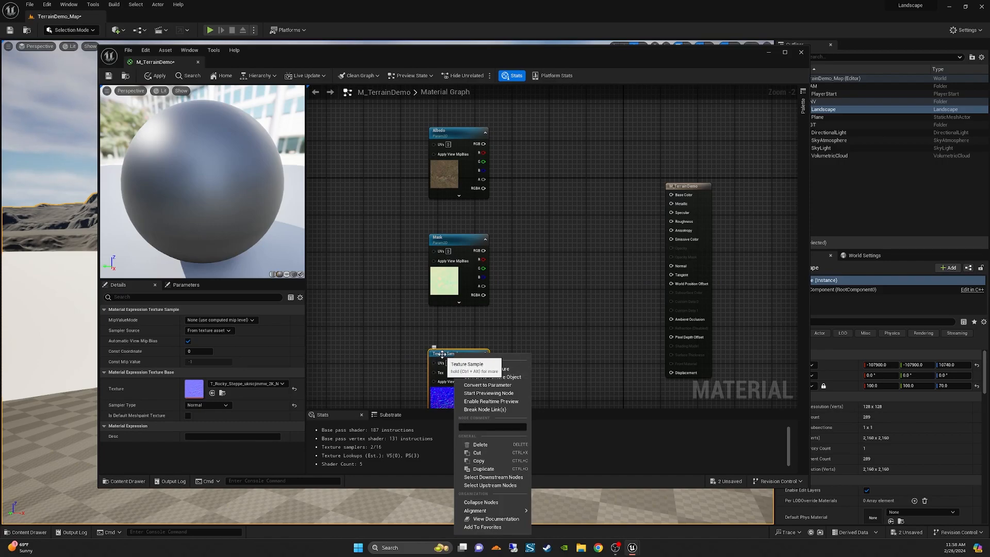
left_click(487, 385)
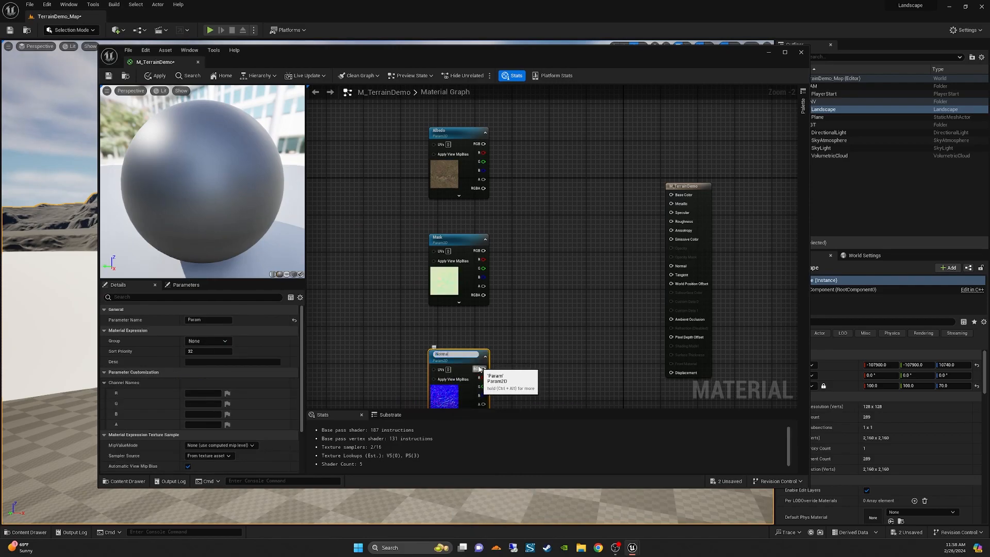
left_click(523, 317)
Set the sampler source of the Albedo texture parameter to Shared: Wrap
right_click_drag(528, 336, 524, 310)
left_click(448, 110)
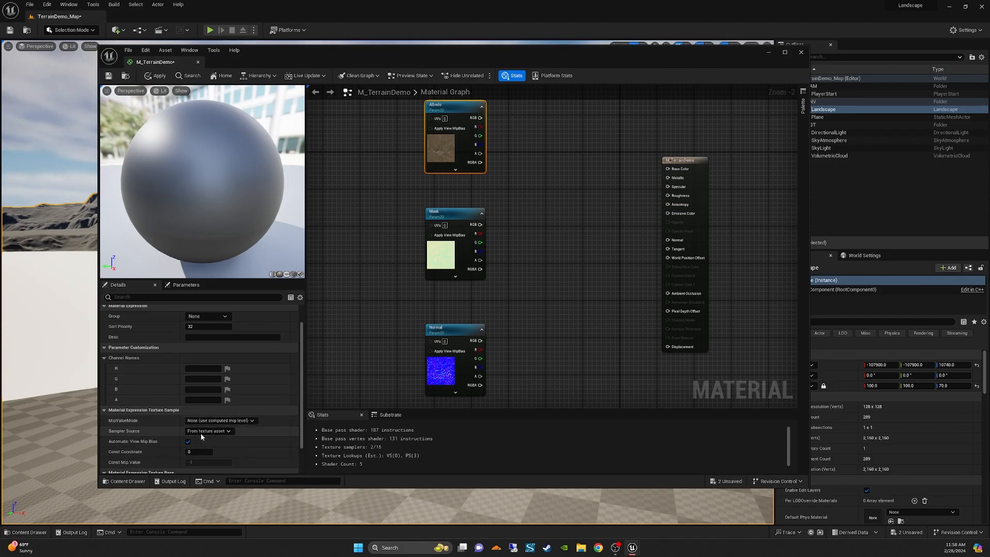
left_click(232, 433)
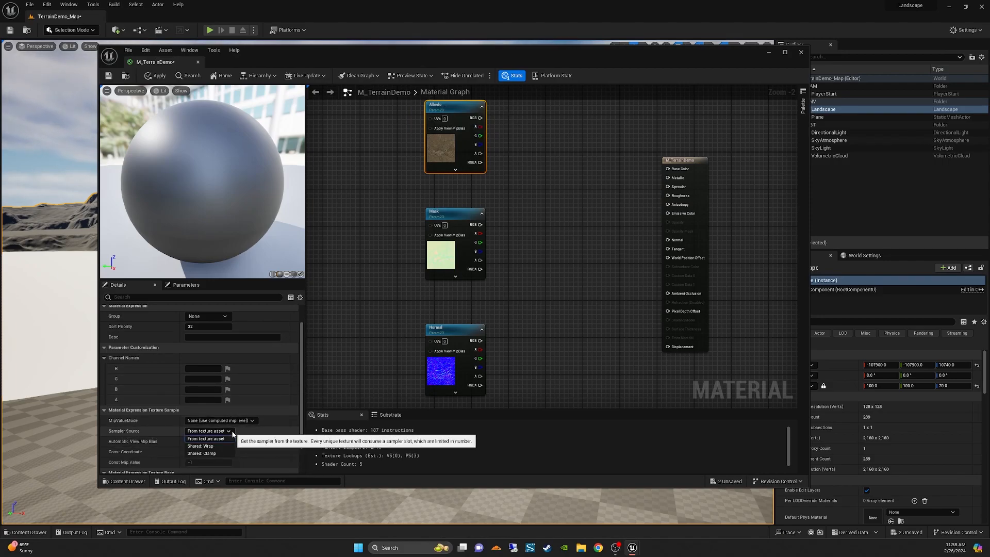
left_click(206, 446)
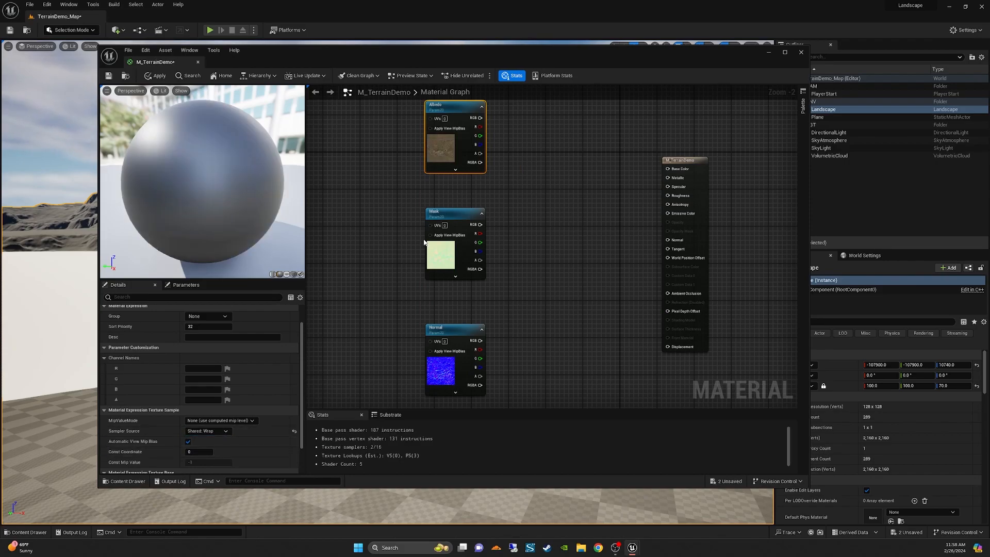
Set the sampler source of the Mask and Normal texture parameters to Shared: Wrap
double_click(459, 213)
left_click(382, 282)
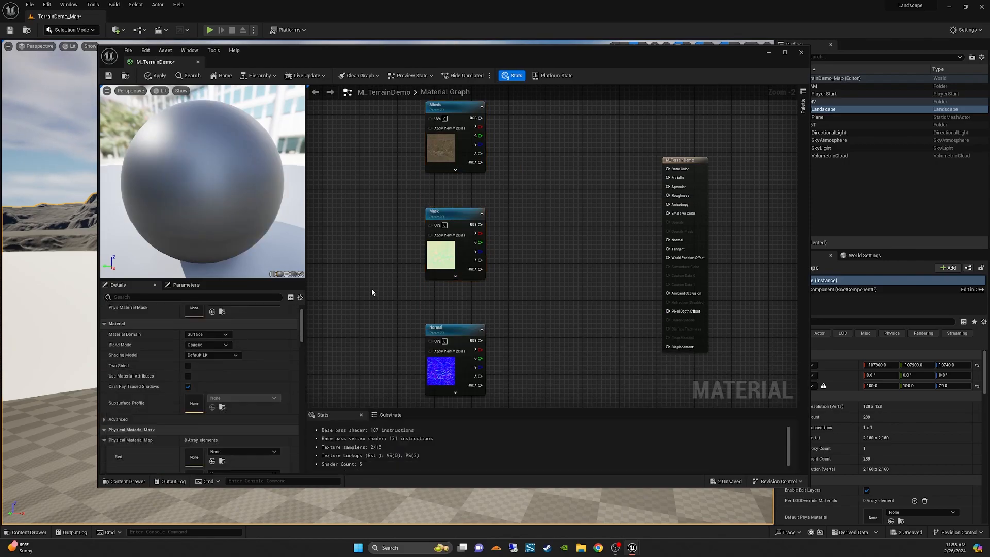
scroll(298, 357, "down", 3)
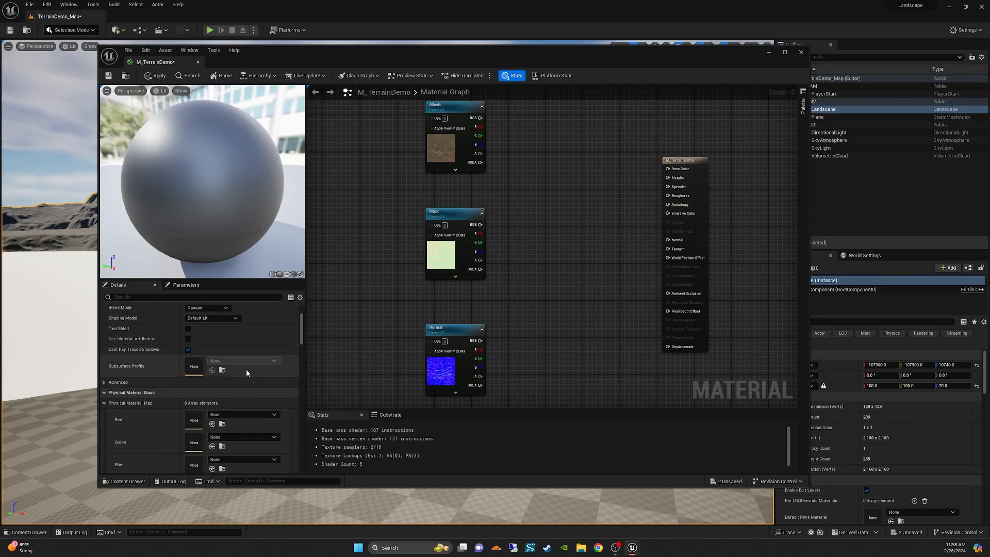
left_click(436, 240)
left_click(208, 402)
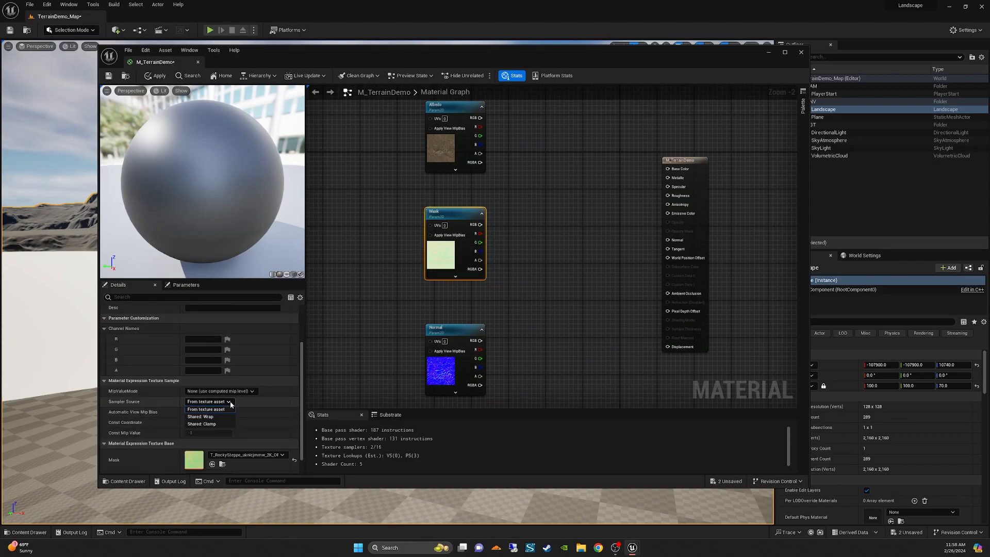
left_click(215, 416)
left_click(436, 351)
left_click(209, 401)
left_click(224, 417)
left_click(554, 274)
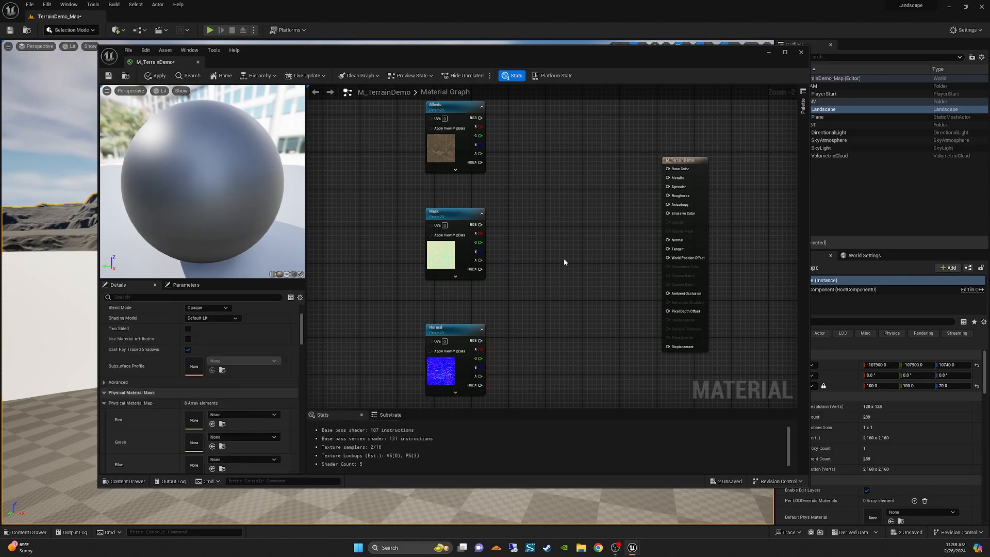
Add a Multiply node in the free graph space before the Mask texture parameter
right_click_drag(567, 254, 569, 271)
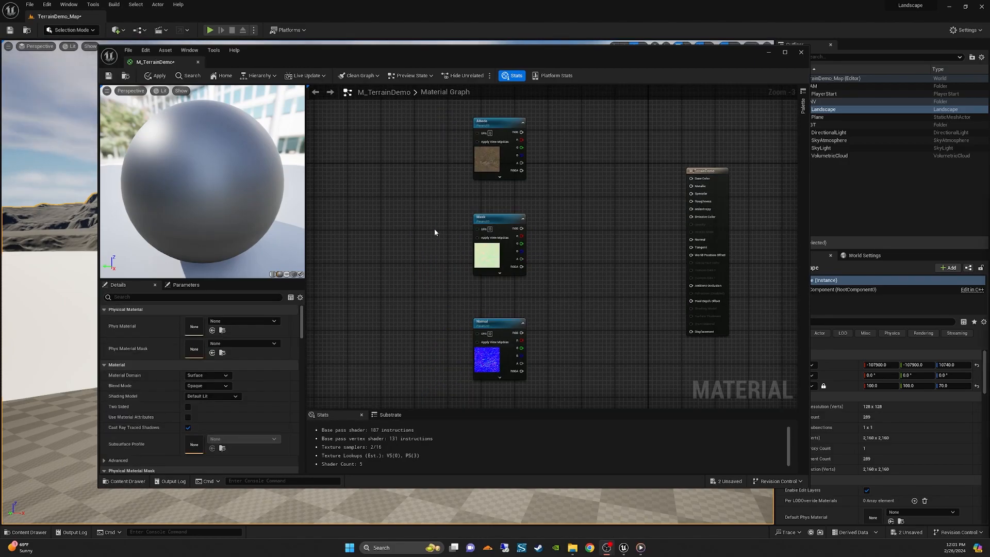
right_click_drag(410, 215, 449, 214)
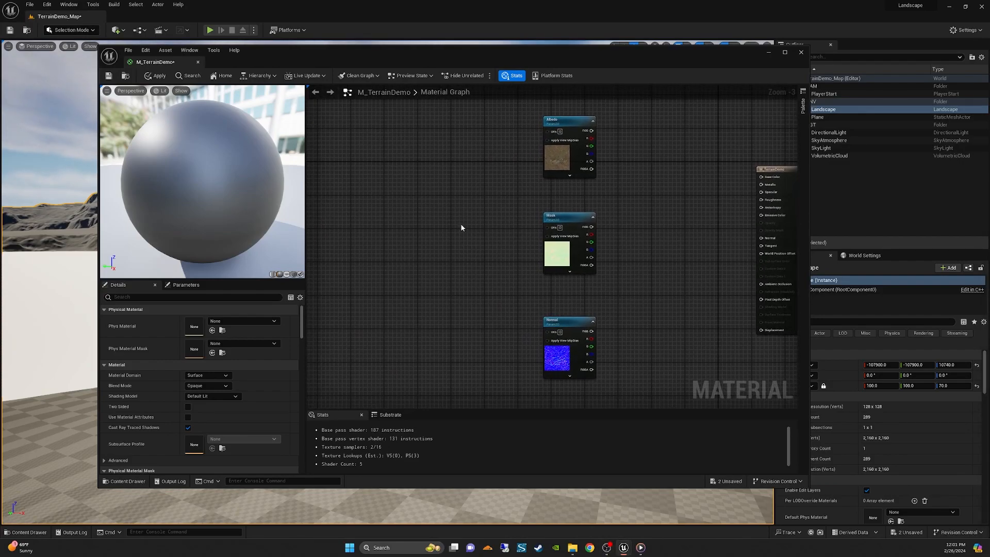
left_click(459, 233)
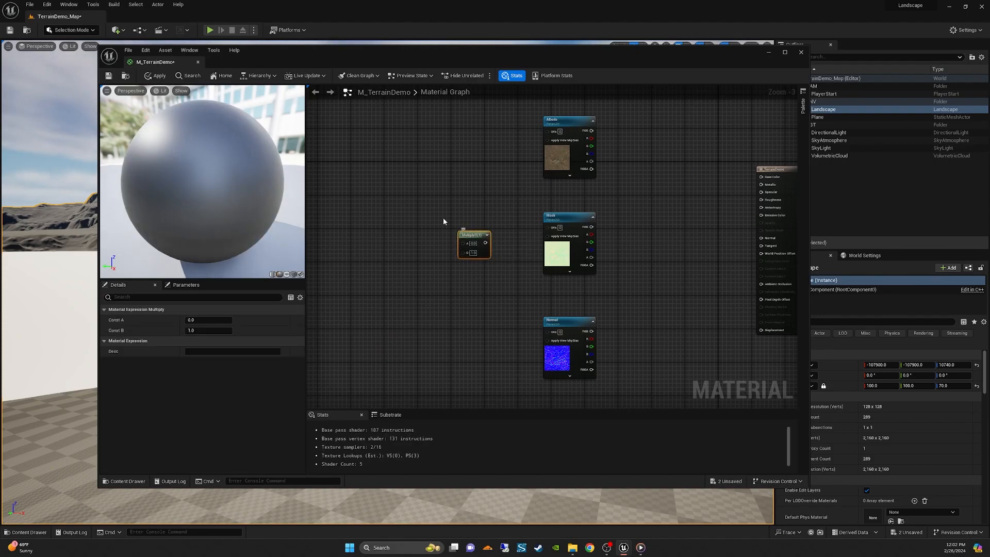
Add a TextureCoordinate node and place it above and before the Multiply node
right_click_drag(431, 236, 438, 234)
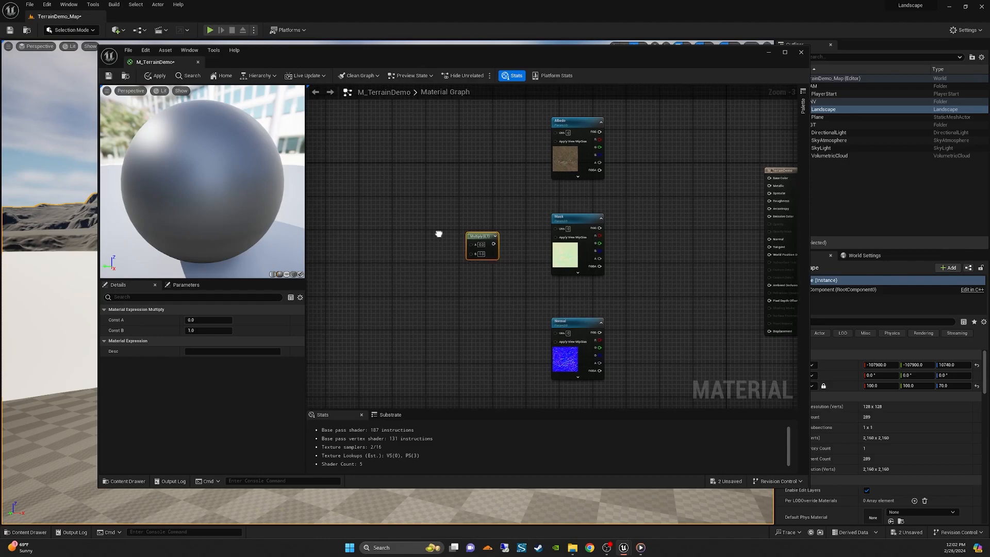
right_click(416, 227)
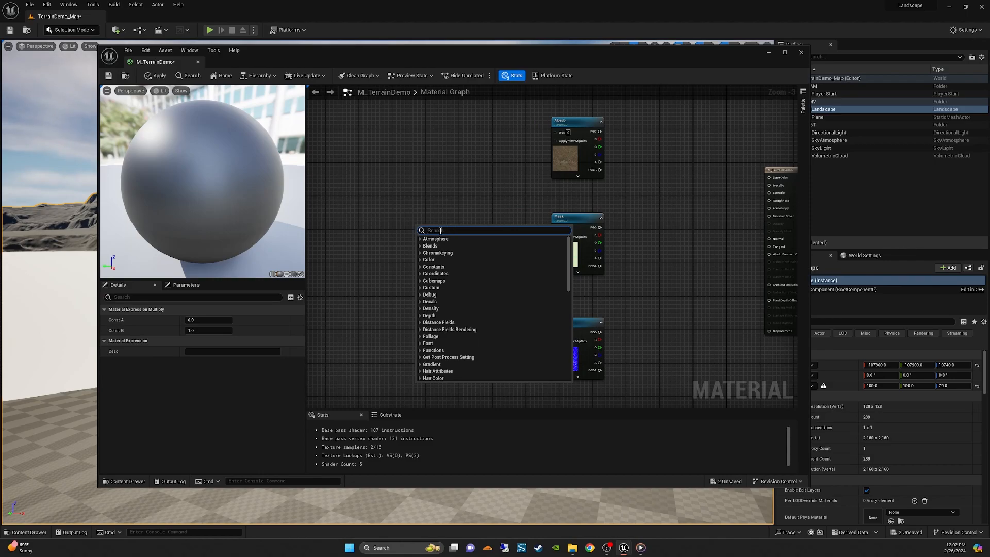
type("text")
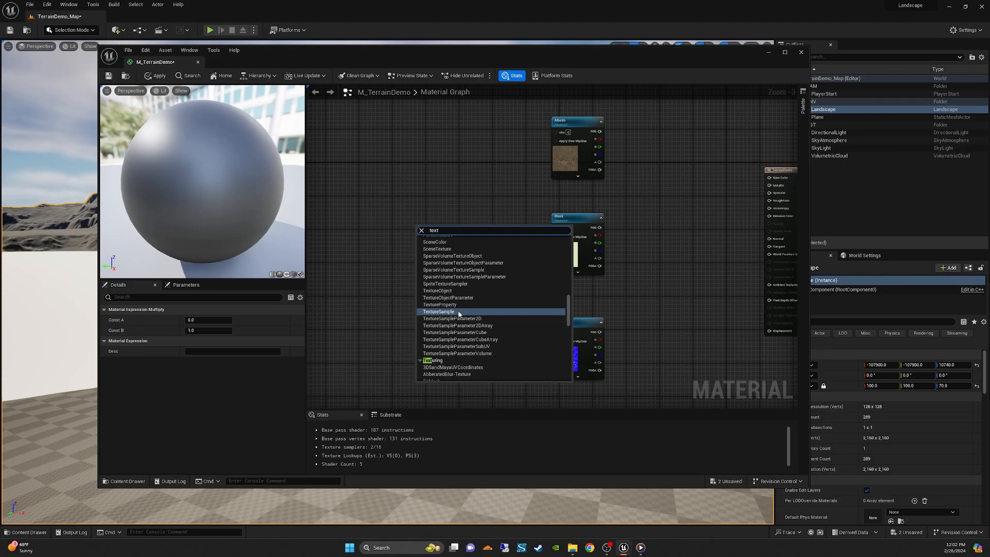
type("ur")
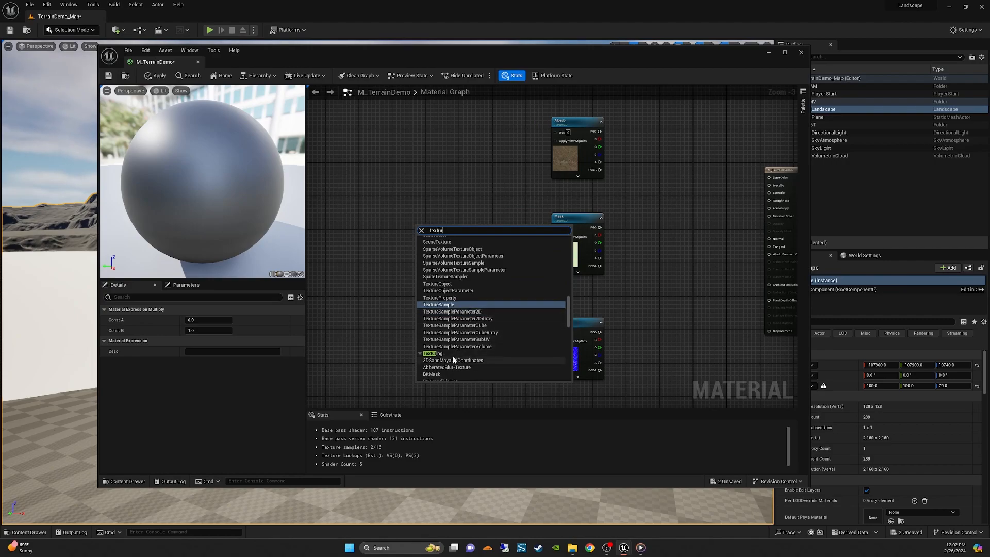
type("ec")
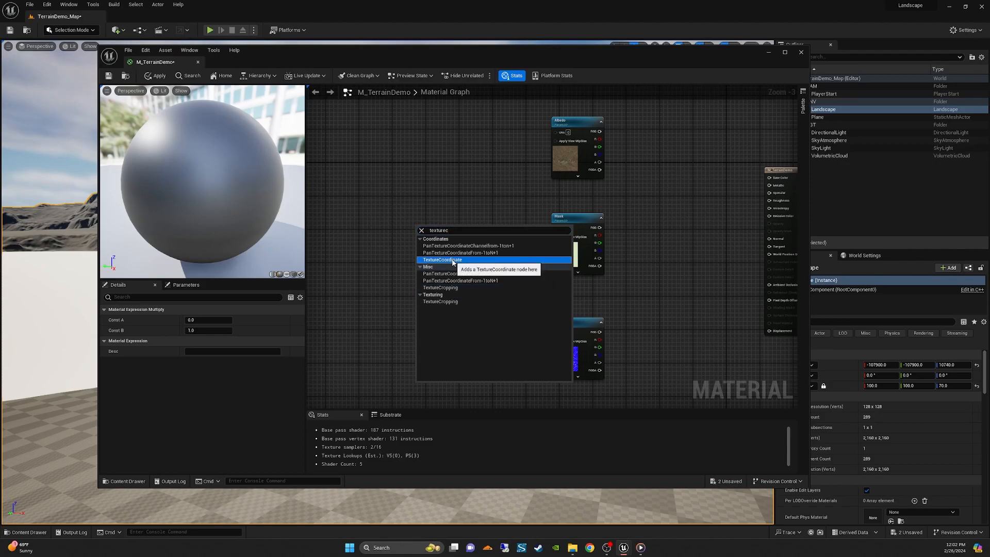
left_click(442, 260)
left_click_drag(435, 228, 371, 192)
Add a ScalarParameter node below the TextureCoordinate node
right_click(390, 264)
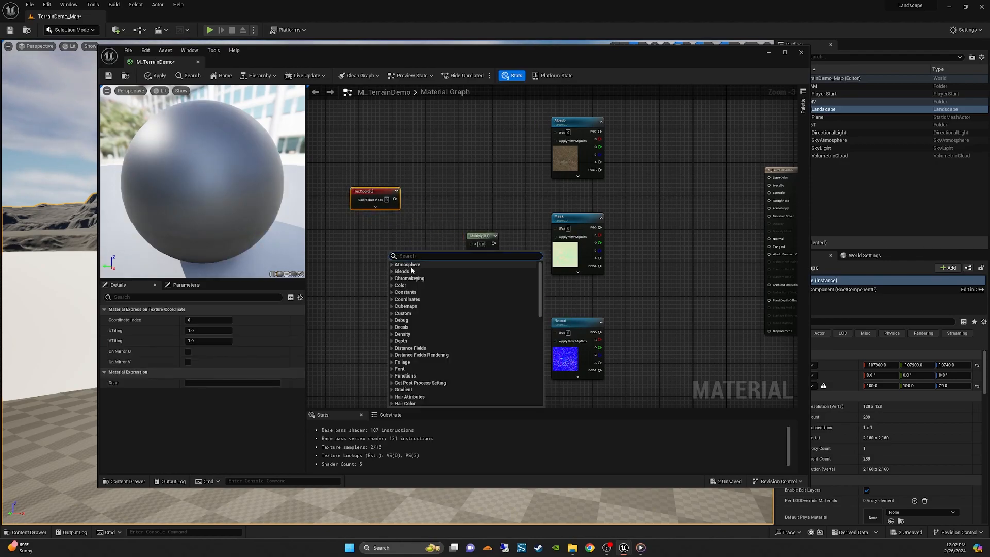
type("sca")
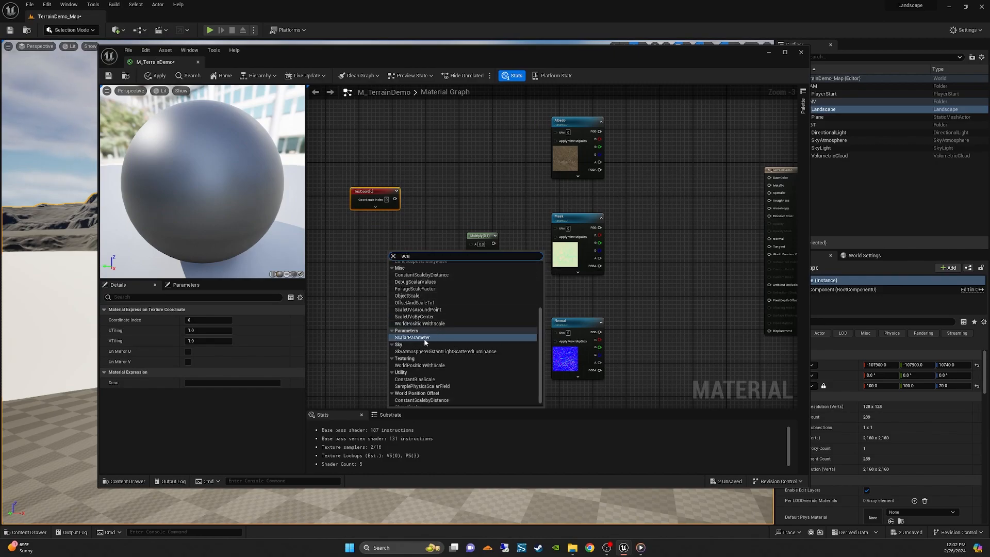
left_click(423, 338)
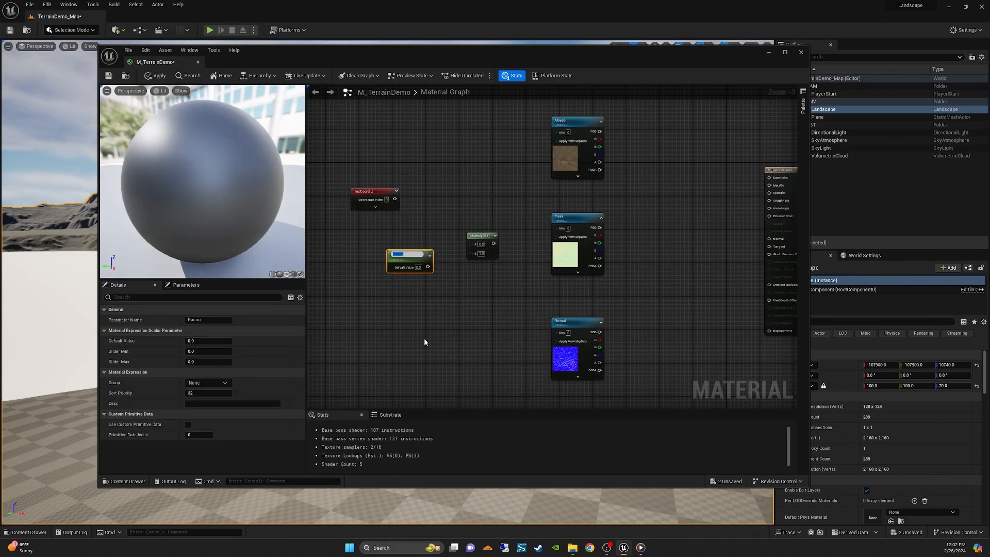
Space out the TexCoord, scalar parameter and Multiply nodes, and connect the TexCoord output to the Multiply node's A input
right_click_drag(384, 236, 403, 238)
scroll(403, 239, "up", 1)
left_click_drag(430, 258, 376, 268)
right_click_drag(399, 247, 442, 251)
left_click_drag(553, 248, 484, 212)
left_click_drag(423, 191, 363, 172)
left_click_drag(409, 276, 372, 255)
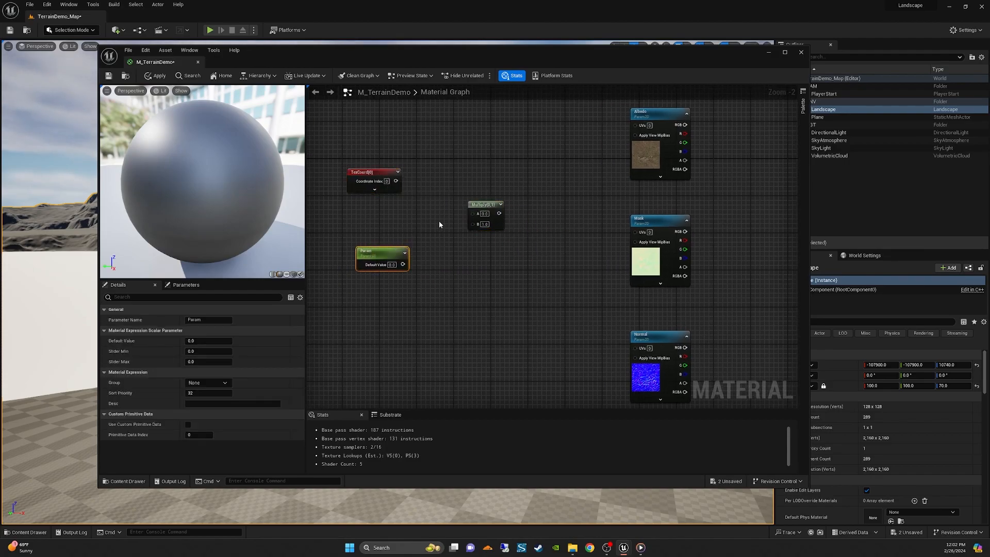
left_click_drag(396, 182, 471, 212)
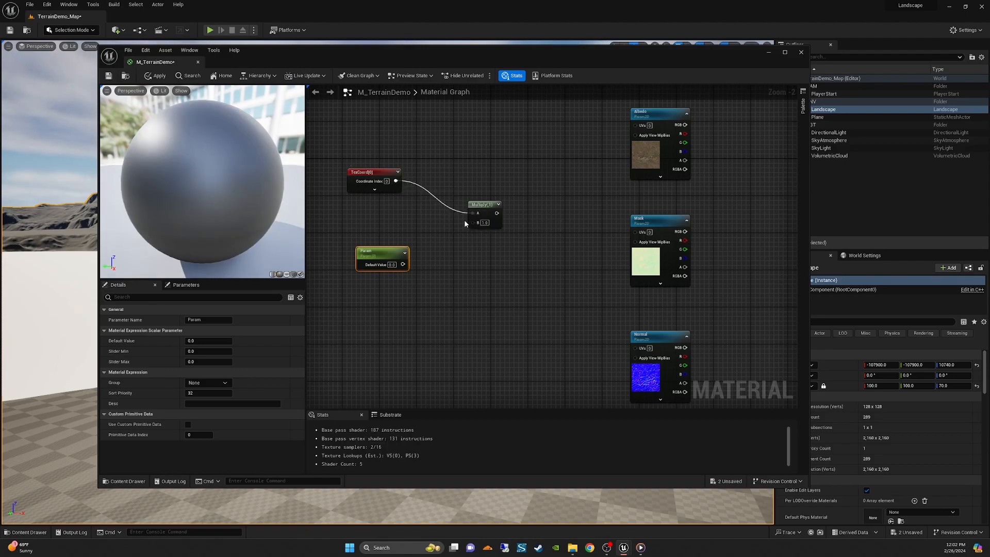
Connect the scalar parameter's output to the Multiply node's B input and align the parameter beneath the TexCoord node
left_click_drag(403, 264, 475, 222)
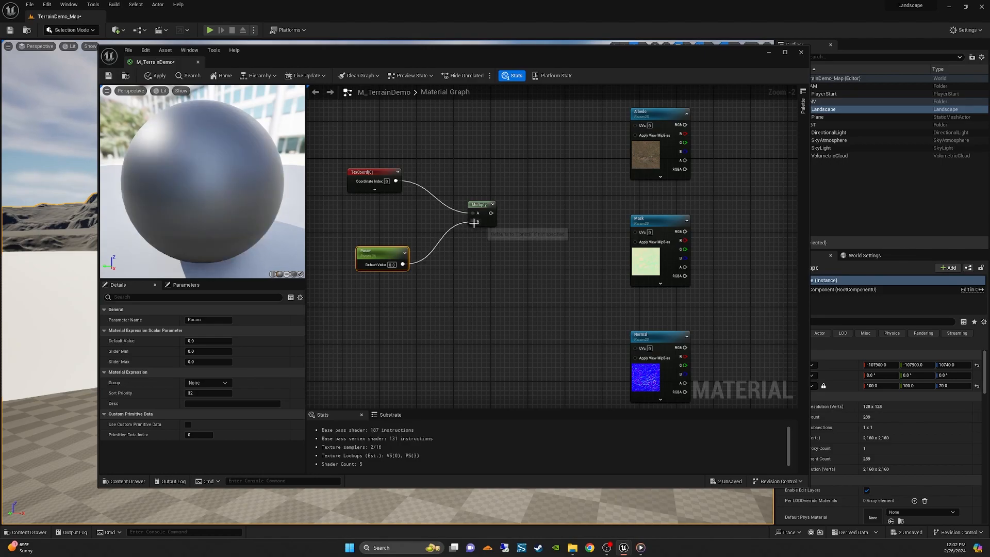
left_click_drag(448, 281, 390, 257)
left_click_drag(380, 255, 370, 251)
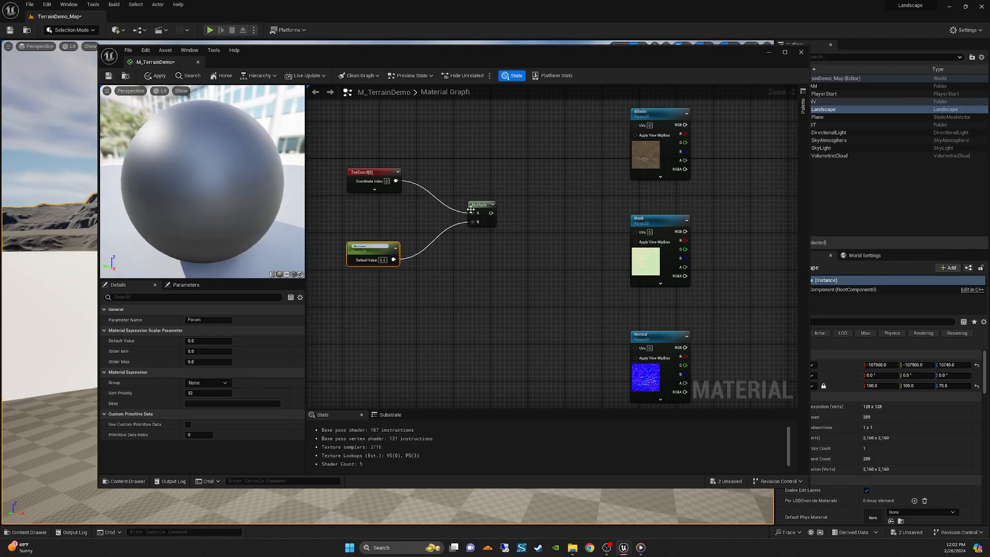
Connect the Multiply output to the UVs inputs of the Albedo, Mask and Normal texture parameters
mouse_move(475, 205)
left_mouse_down()
mouse_move(466, 200)
mouse_move(612, 152)
mouse_move(639, 127)
left_mouse_up()
left_click_drag(481, 208, 634, 232)
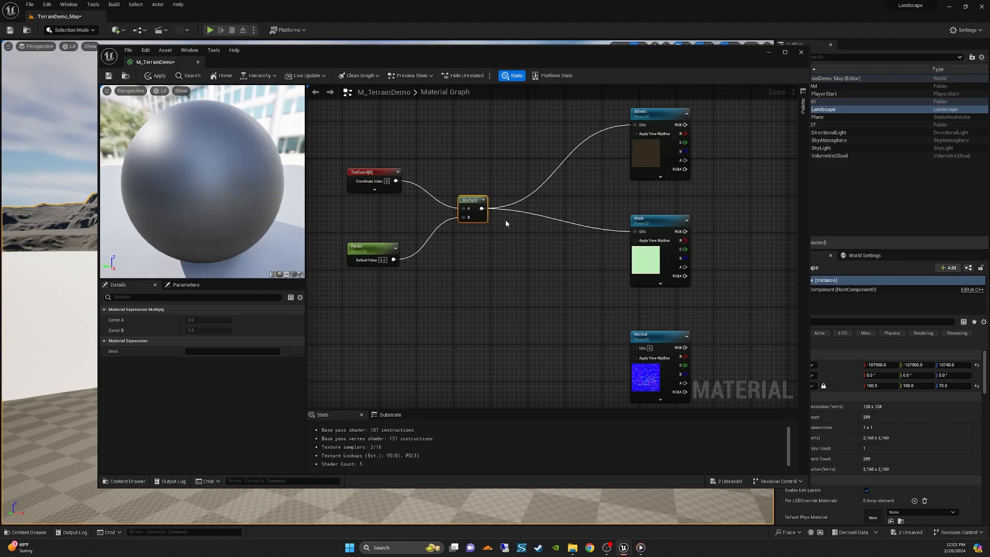
left_click_drag(482, 211, 636, 348)
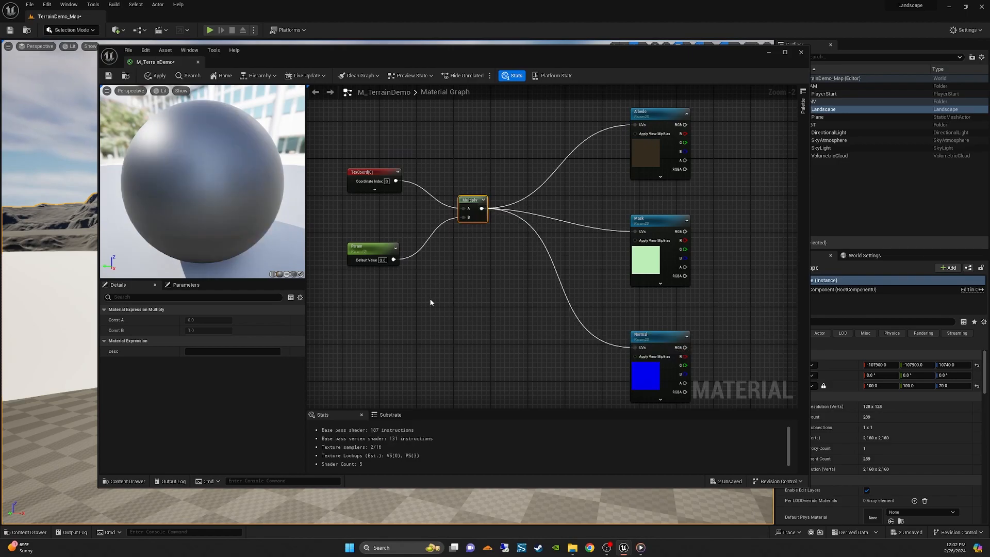
Rename the scalar parameter Size and assign it to a parameter group called Ground
left_click(363, 248)
left_click(221, 319)
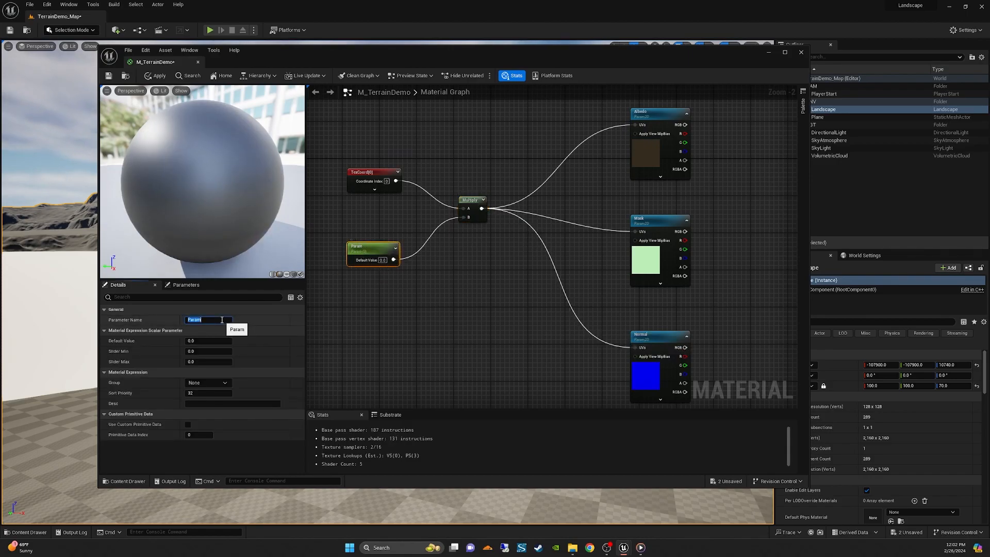
type("Size")
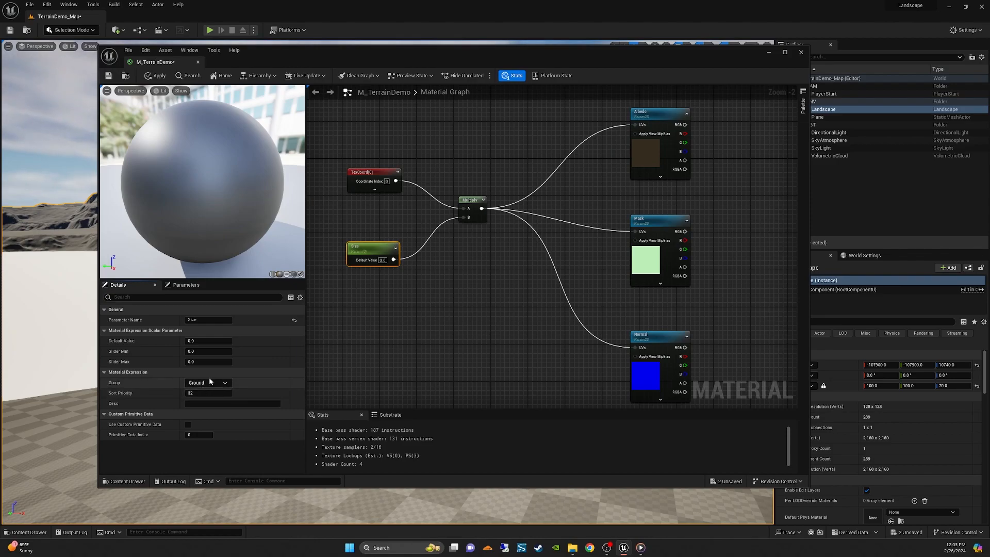
left_click(450, 319)
Assign the Albedo, Mask and Normal texture parameters to the Ground group
right_click_drag(483, 309, 396, 338)
left_click(571, 143)
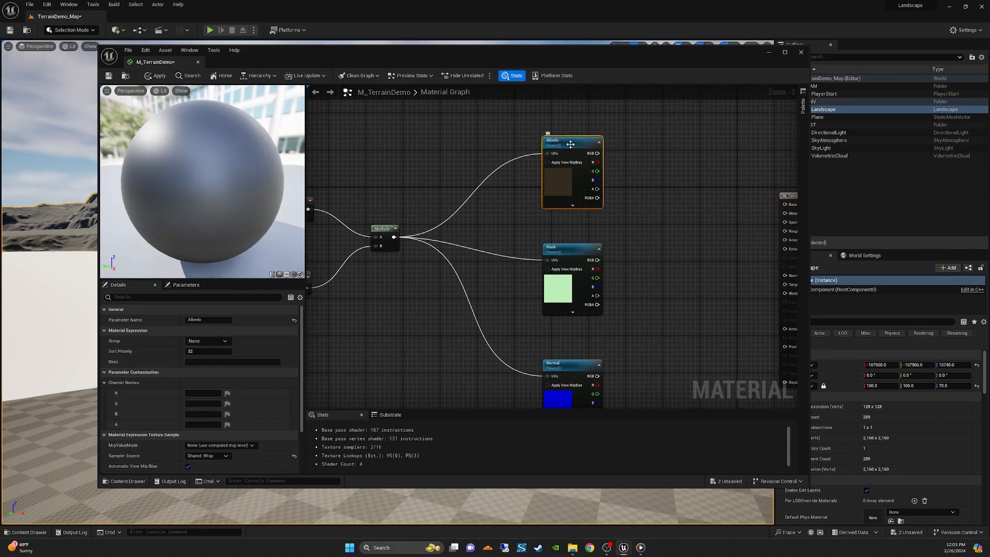
right_click_drag(664, 290, 649, 263)
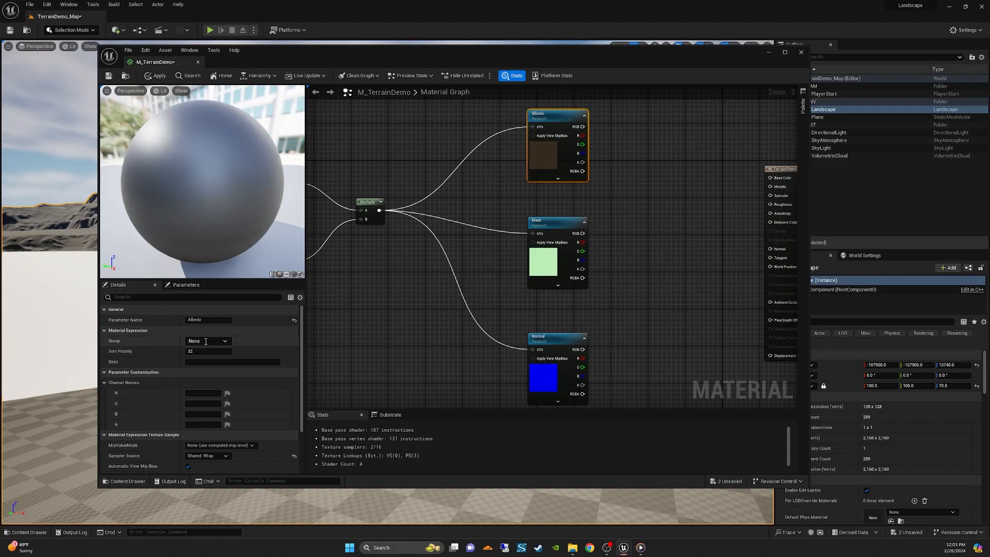
left_click(227, 342)
left_click(201, 352)
left_click(560, 222)
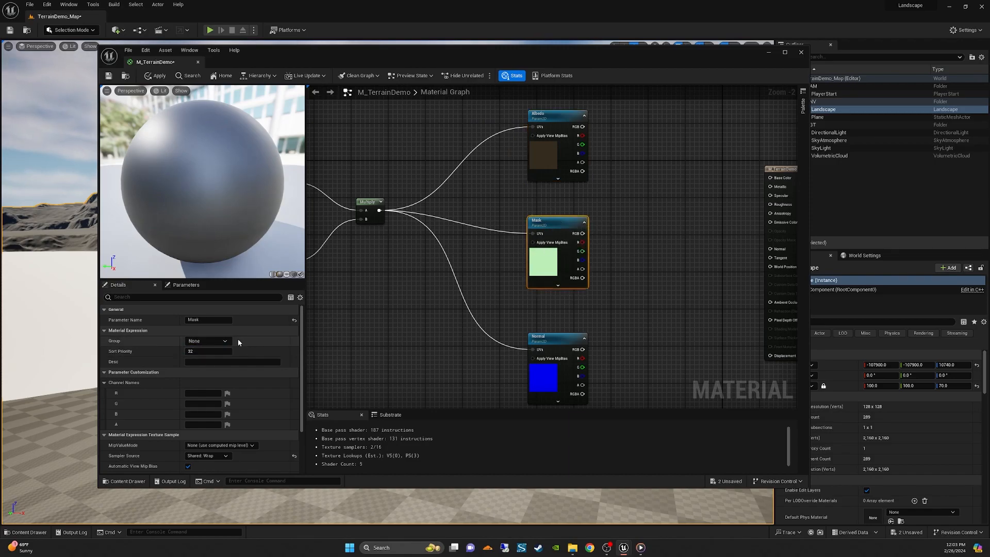
left_click(560, 340)
left_click(207, 341)
left_click(199, 351)
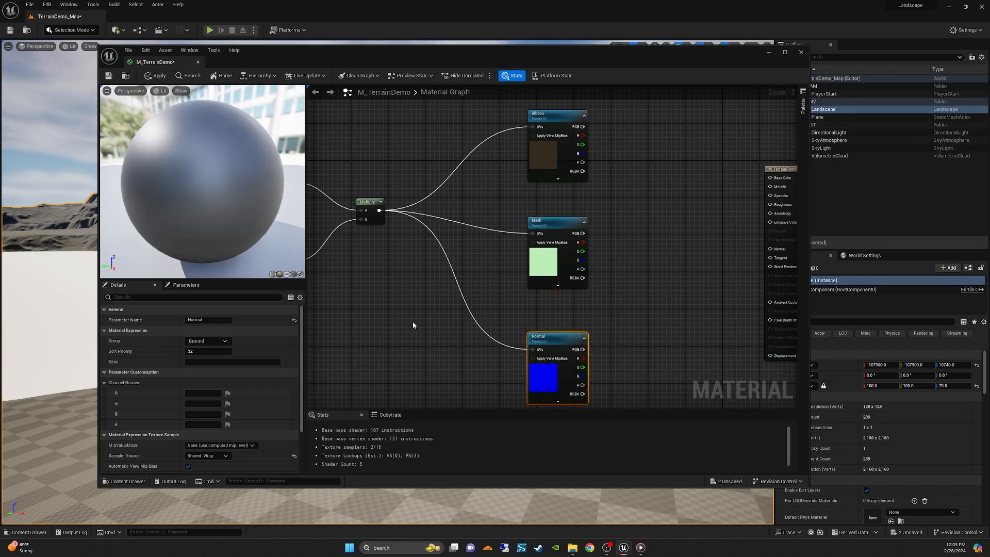
Connect the Albedo texture's RGB output to the Base Color input of the material's output node
left_click(563, 114)
scroll(564, 173, "down", 1)
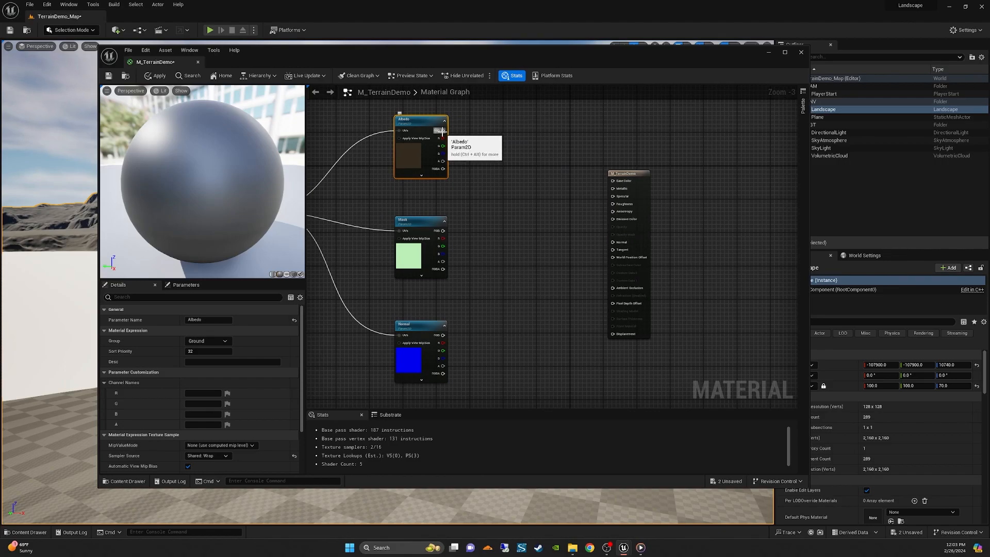
left_click_drag(442, 132, 612, 181)
Connect the Mask's R, G and B outputs to Ambient Occlusion, Roughness and Displacement, and the Normal texture's RGB to the Normal input
left_click_drag(442, 239, 613, 291)
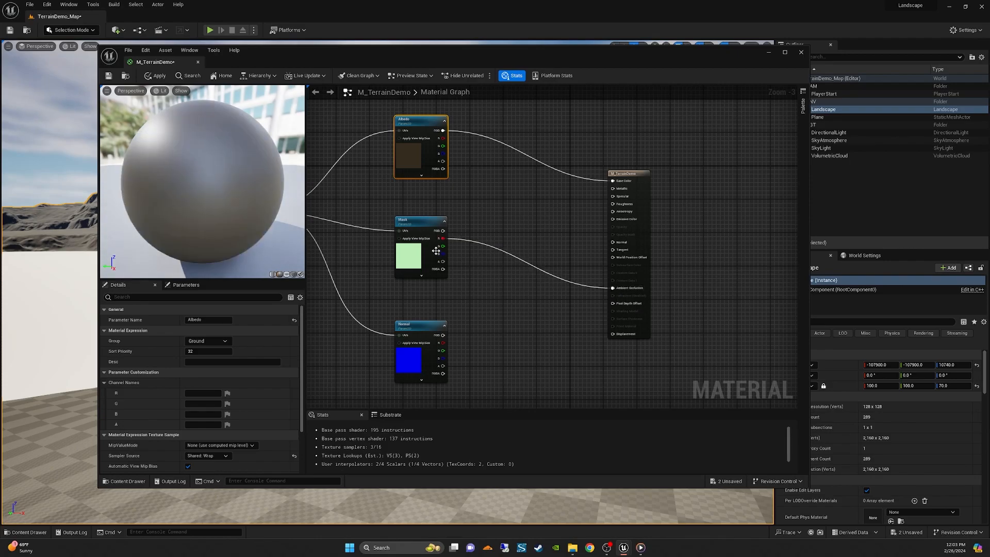
left_click_drag(442, 246, 612, 204)
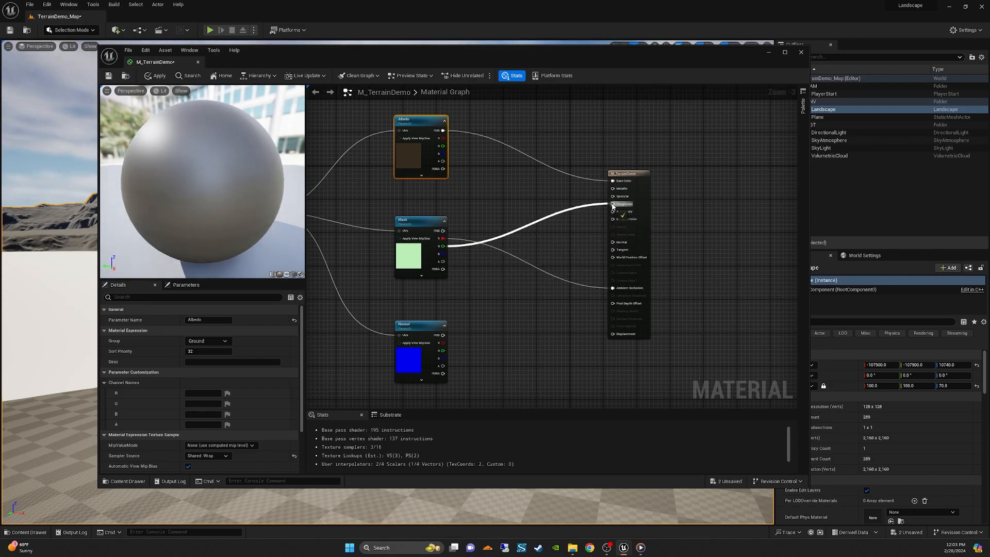
left_click_drag(442, 254, 613, 335)
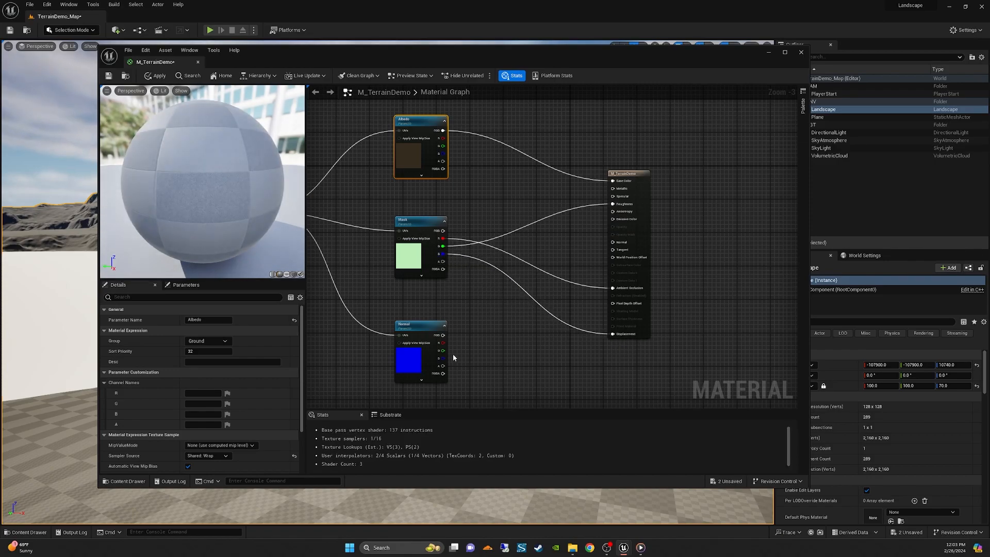
left_click_drag(443, 335, 620, 243)
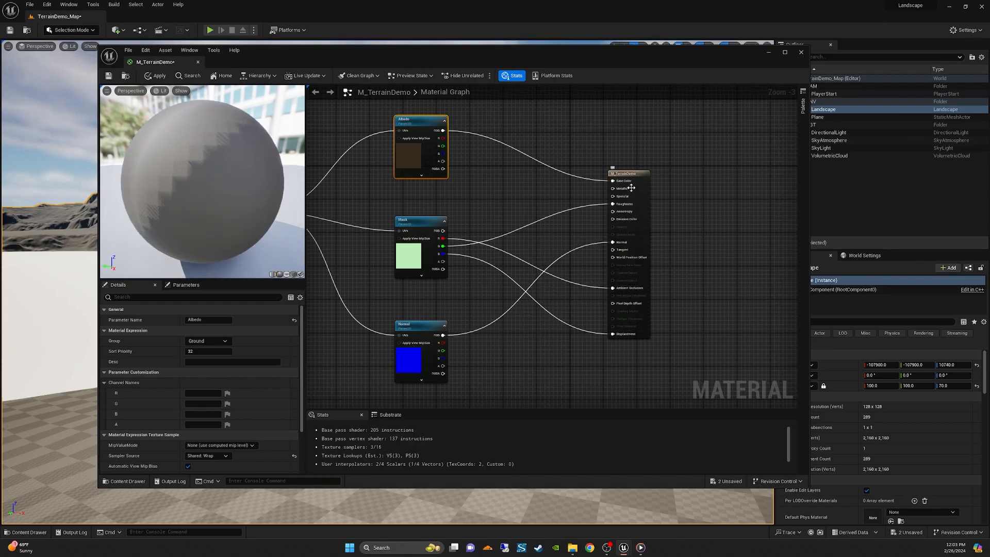
Space out the three texture nodes and the material output node, and apply and save M_TerrainDemo
left_click_drag(633, 176, 658, 167)
right_click_drag(354, 206, 477, 198)
scroll(477, 198, "down", 2)
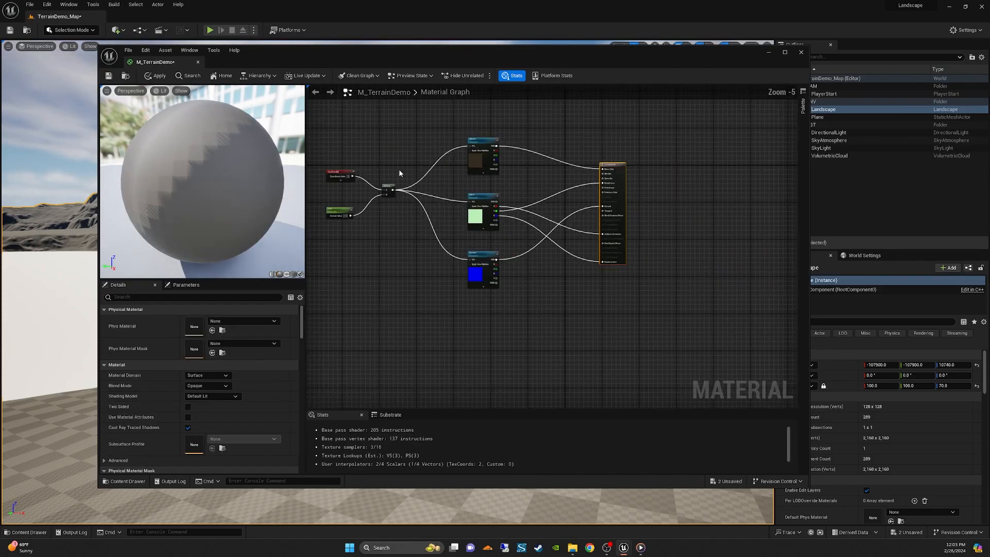
left_click_drag(535, 143, 482, 374)
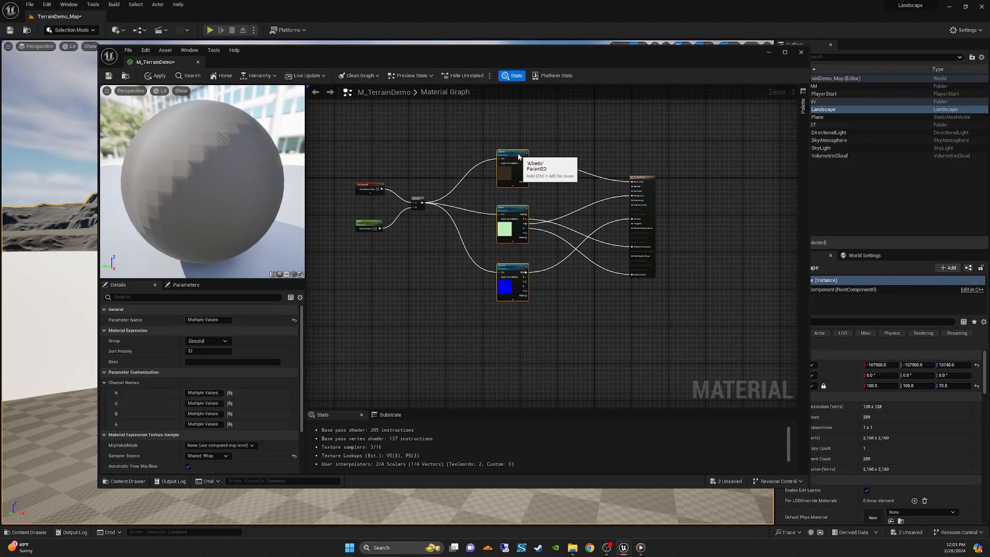
left_click_drag(511, 166, 518, 166)
left_click(635, 173)
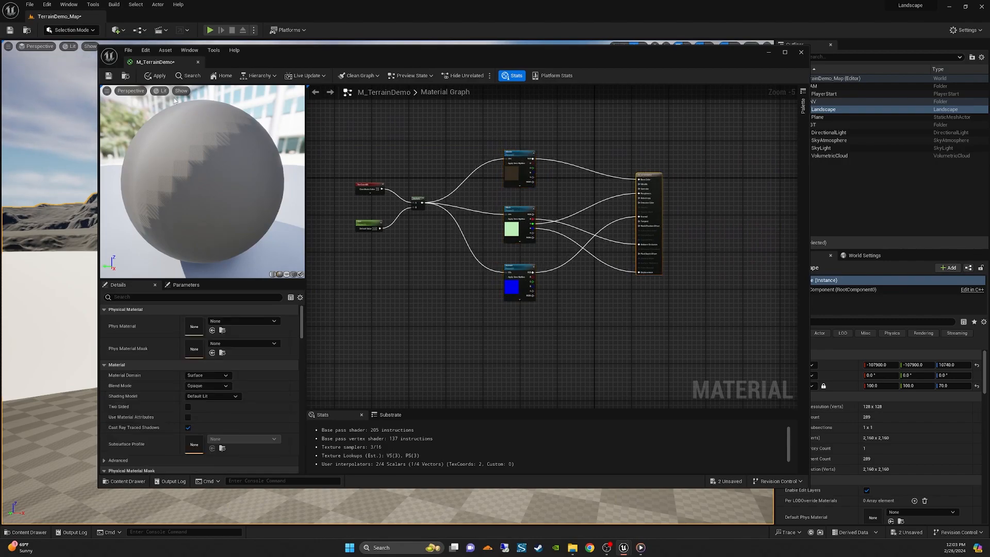
left_click(154, 76)
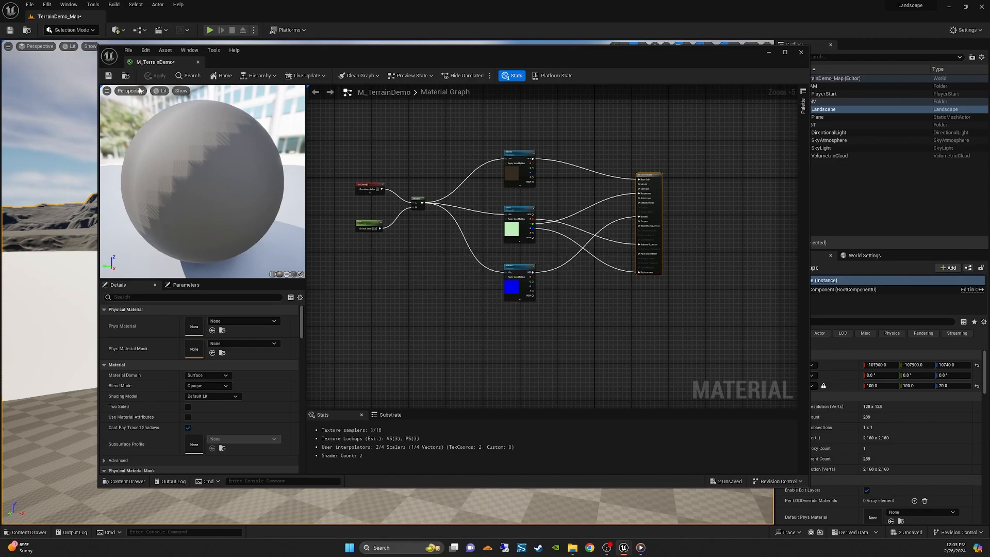
left_click(108, 77)
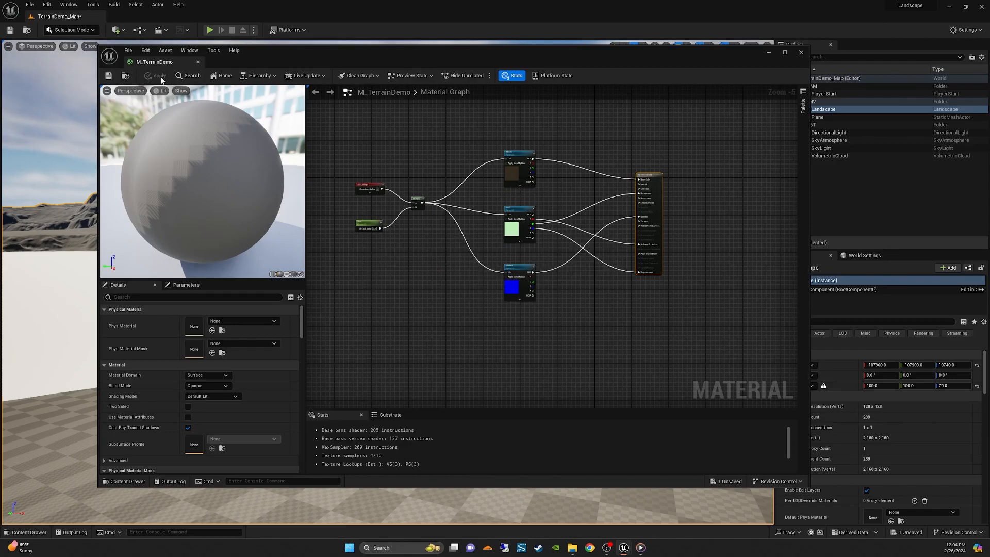
Create a material instance from M_TerrainDemo in the TerrainDemo Materials folder
left_click(28, 533)
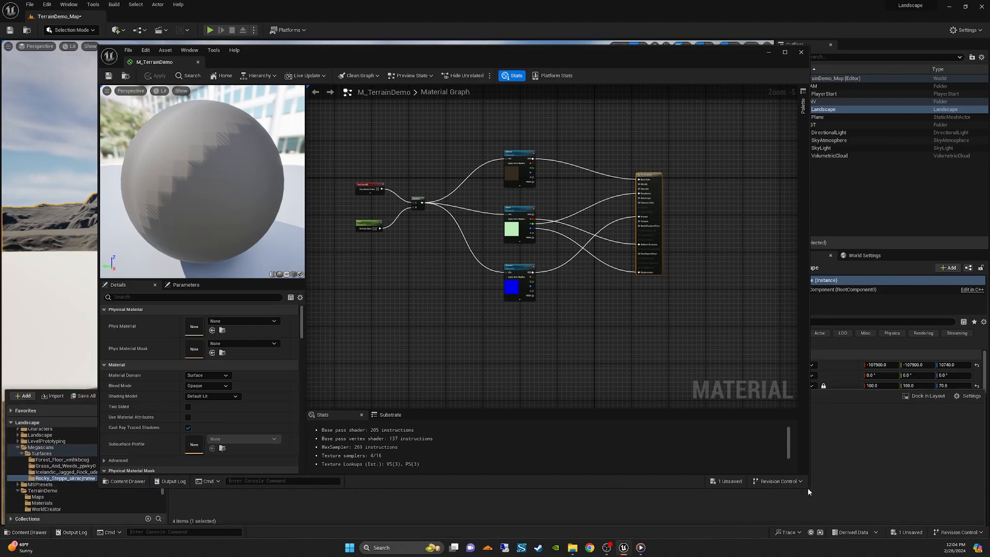
left_click_drag(809, 487, 652, 368)
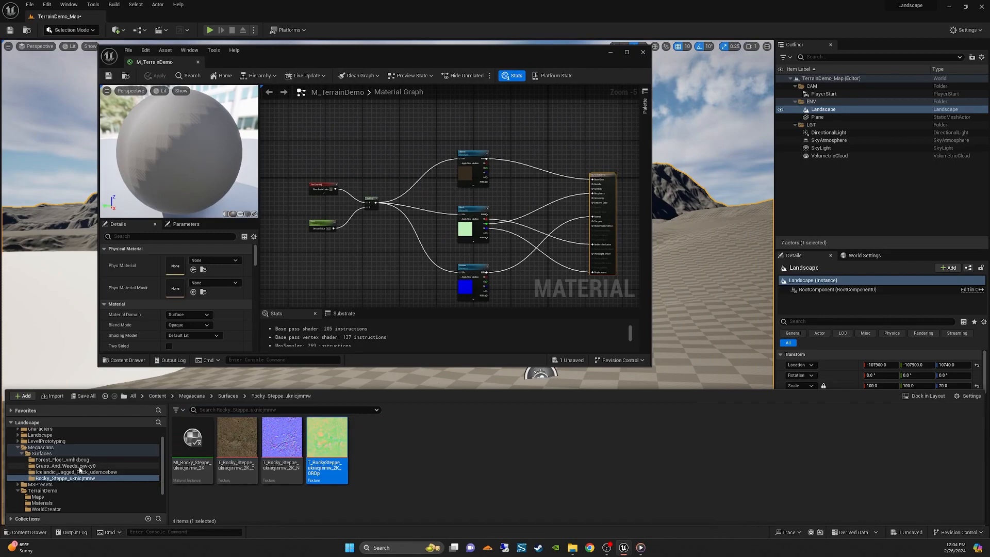
scroll(41, 464, "down", 3)
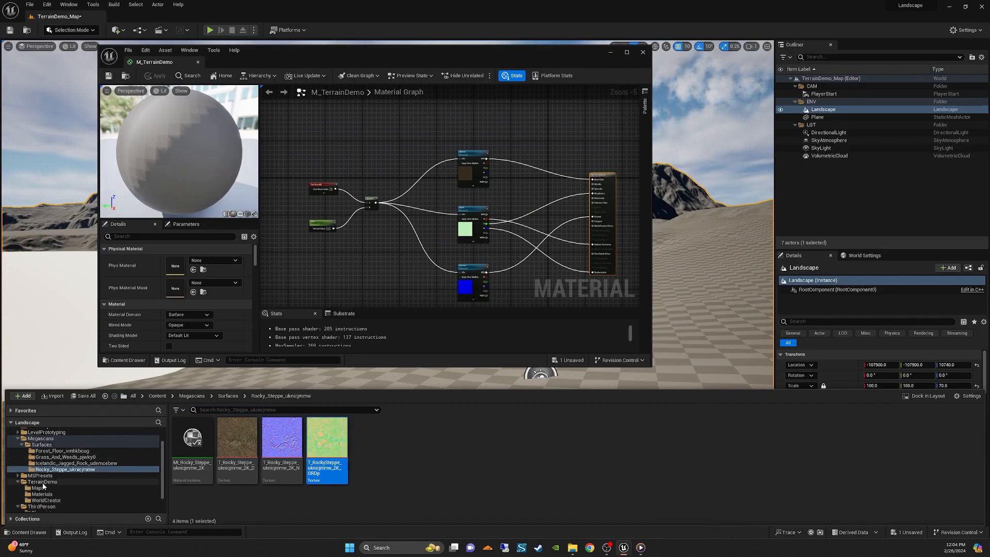
left_click(41, 494)
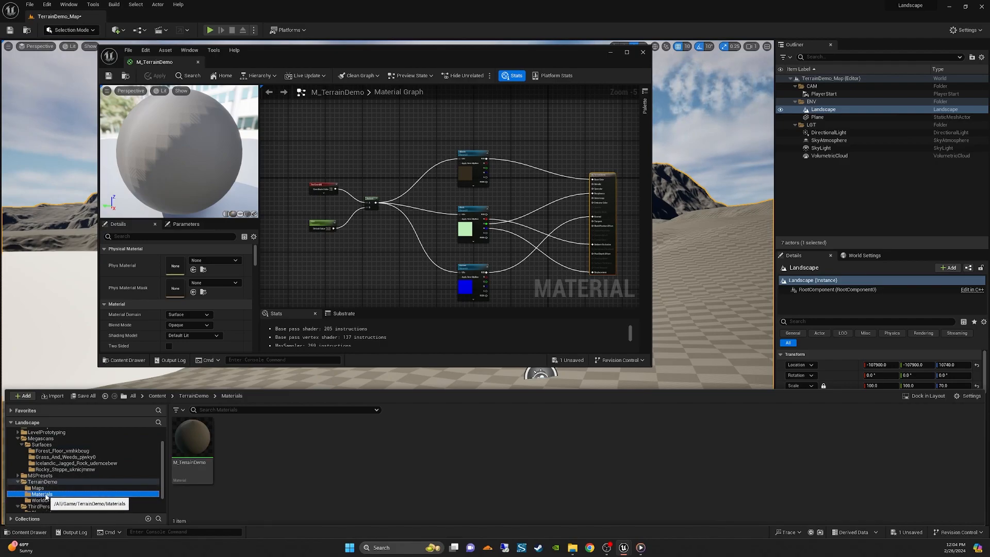
right_click(192, 451)
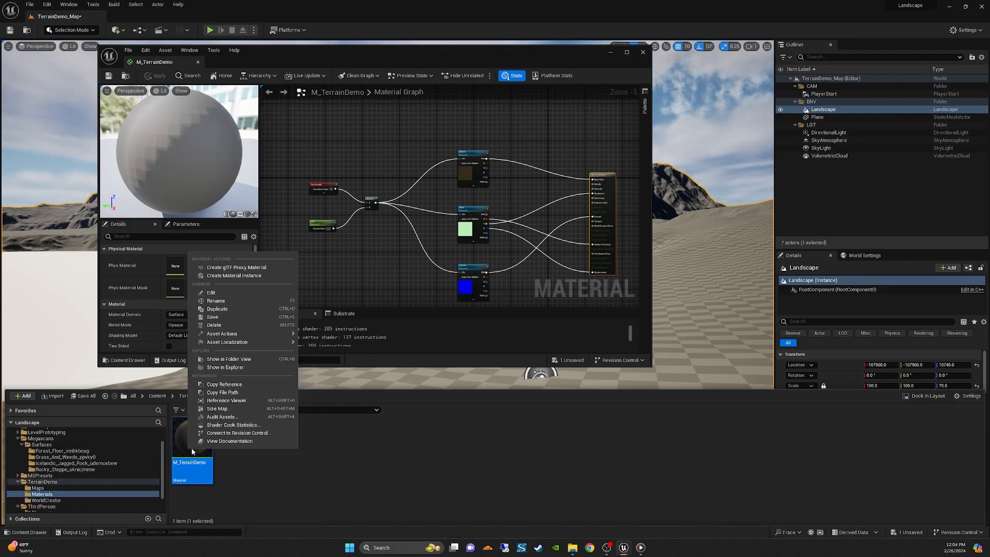
left_click(221, 276)
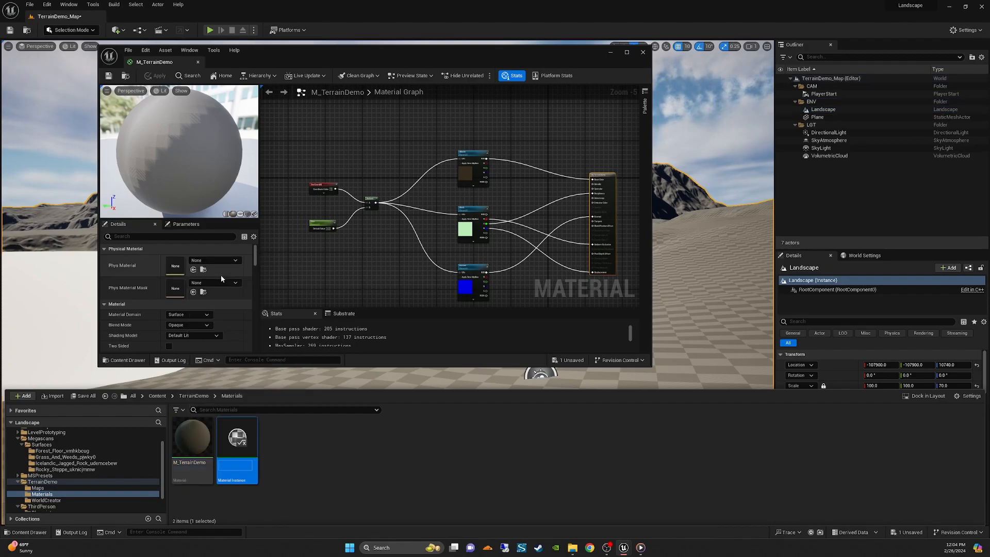
Name the new material instance MI_TerrainDemo
left_click(226, 464)
type("I")
key("End")
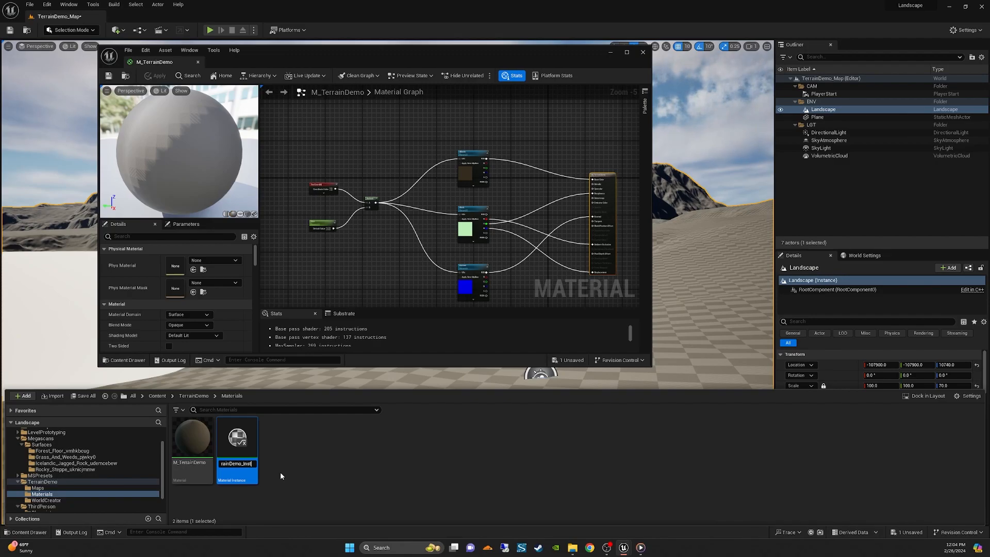
key("BackSpace")
key("BackSpace")
key("BackSpace")
key("BackSpace")
key("BackSpace")
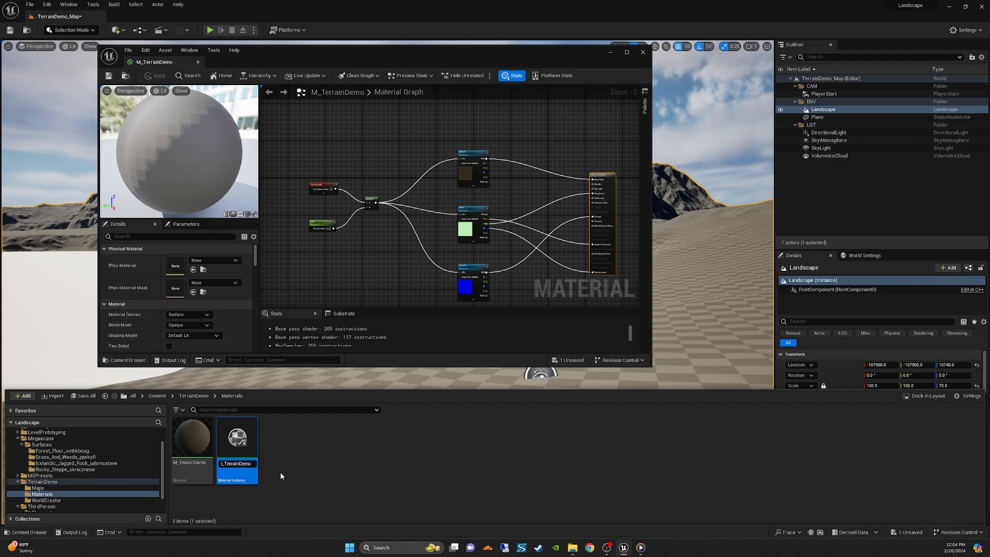
key("Return")
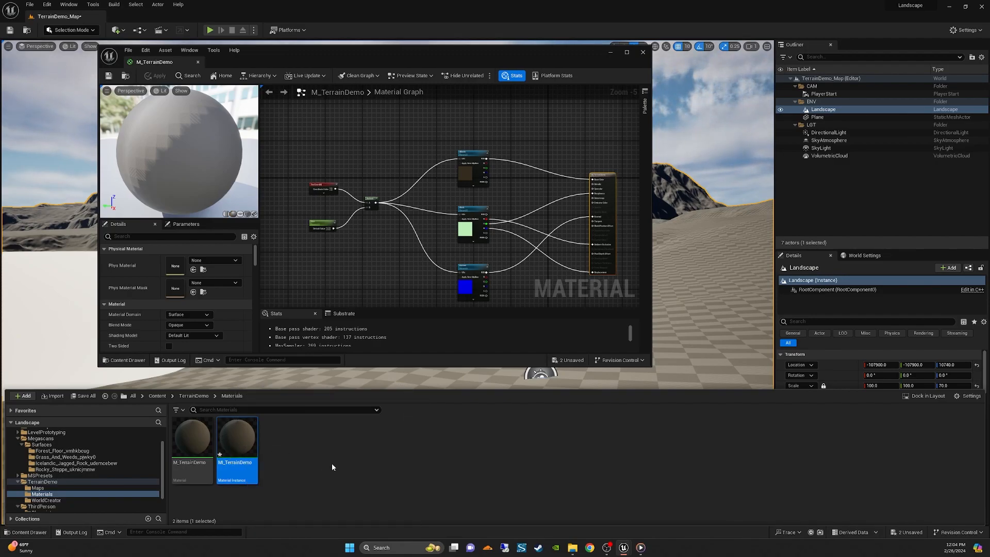
Open MI_TerrainDemo in a larger editor window, save it, and return to the M_TerrainDemo graph
key("ctrl+space")
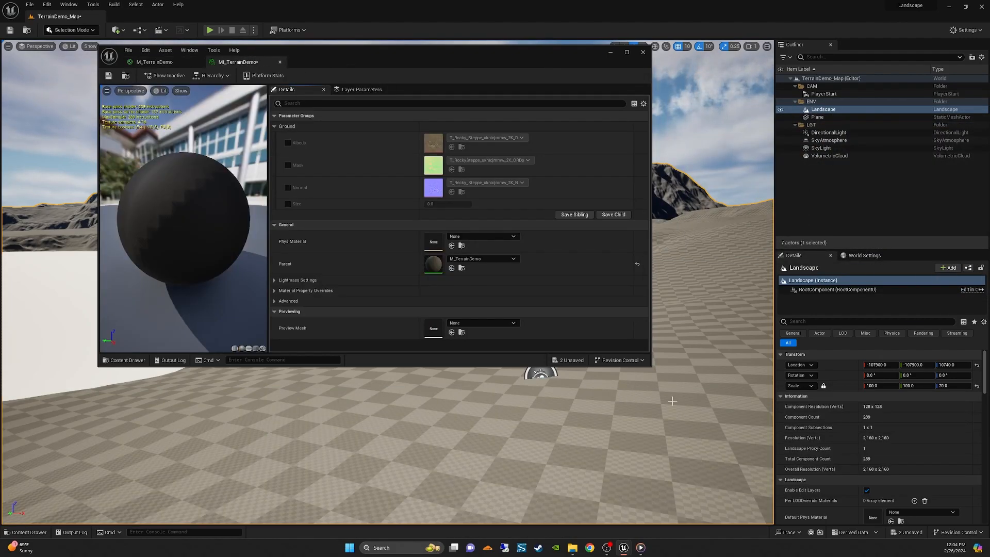
left_click_drag(649, 365, 712, 482)
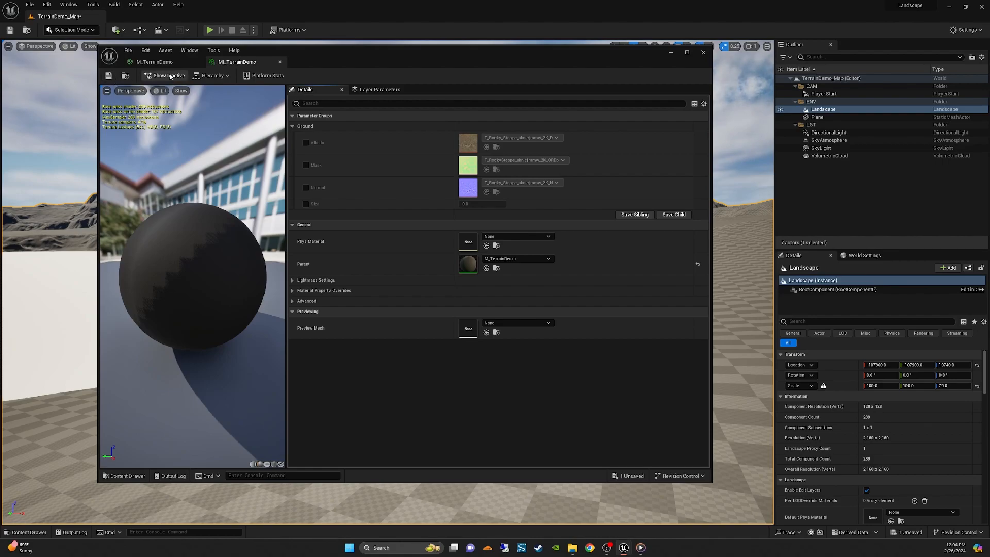
left_click(154, 62)
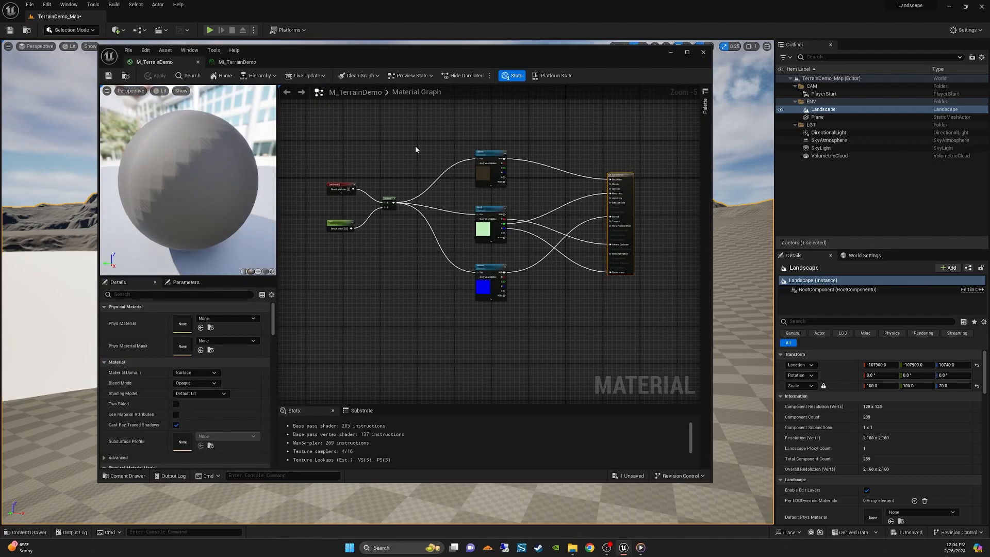
right_click_drag(416, 153, 405, 184)
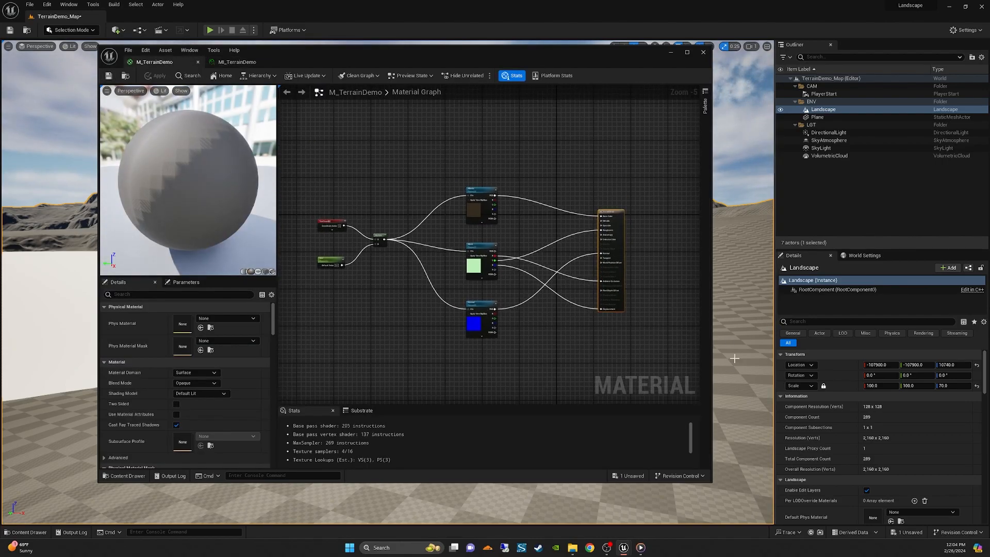
Assign MI_TerrainDemo as the Landscape Material of the selected Landscape actor
left_click_drag(524, 54, 477, 54)
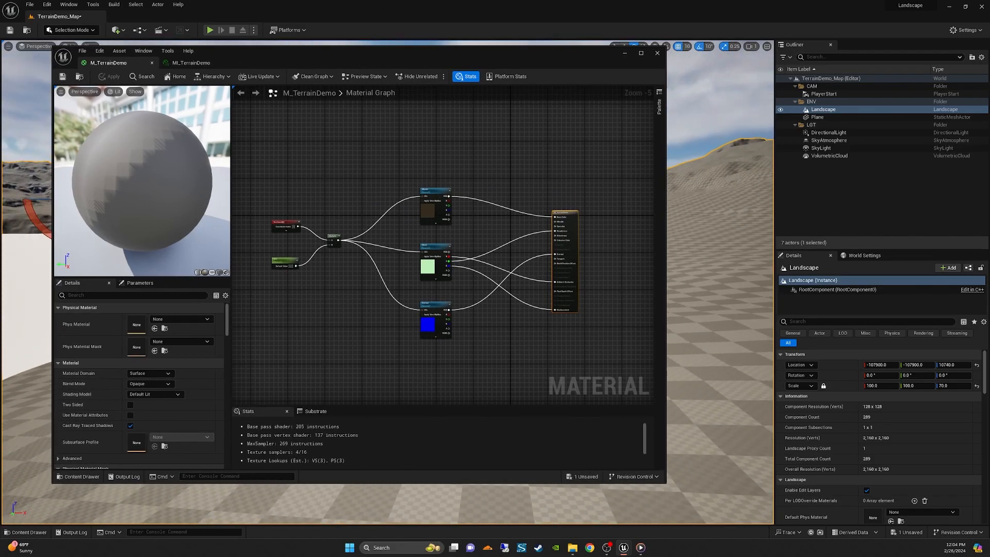
scroll(909, 428, "down", 5)
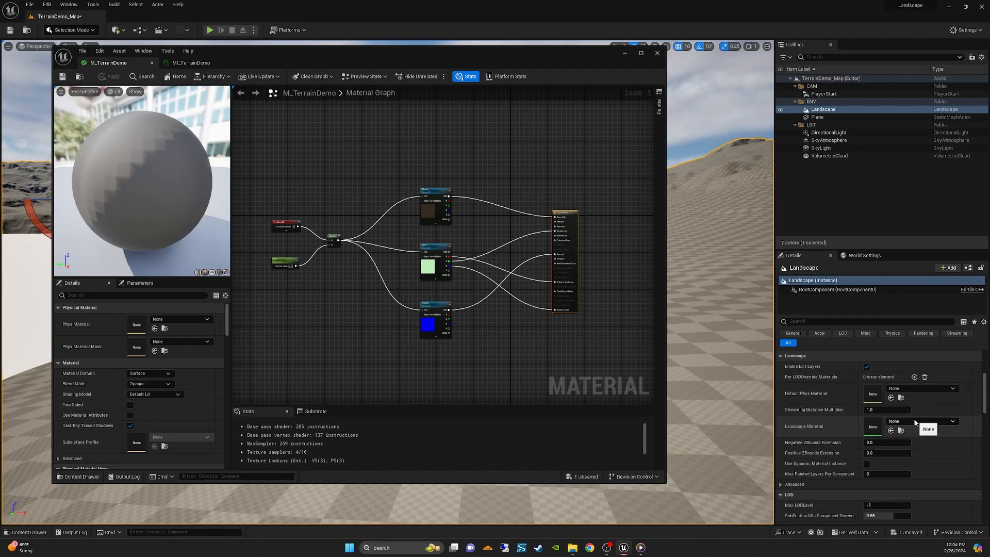
scroll(908, 421, "down", 2)
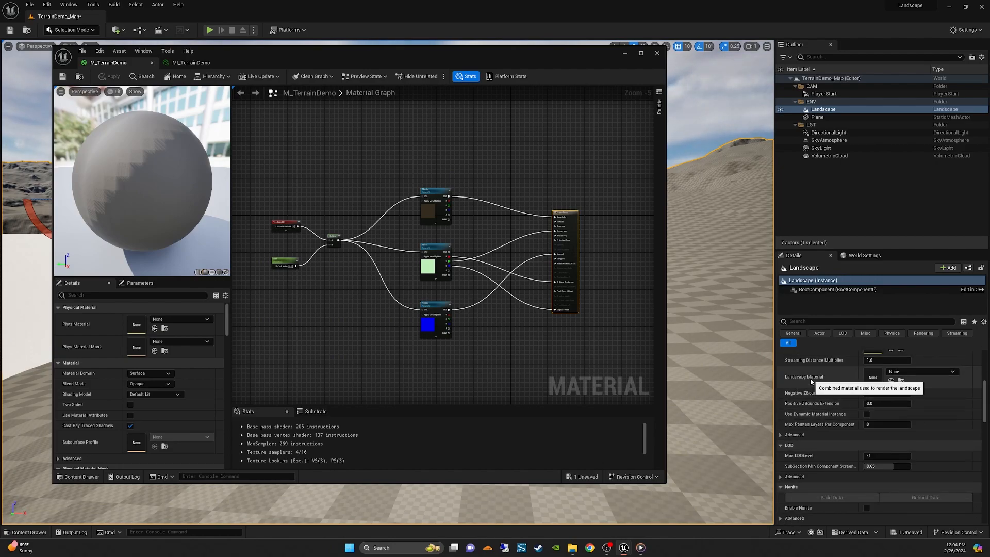
left_click(952, 372)
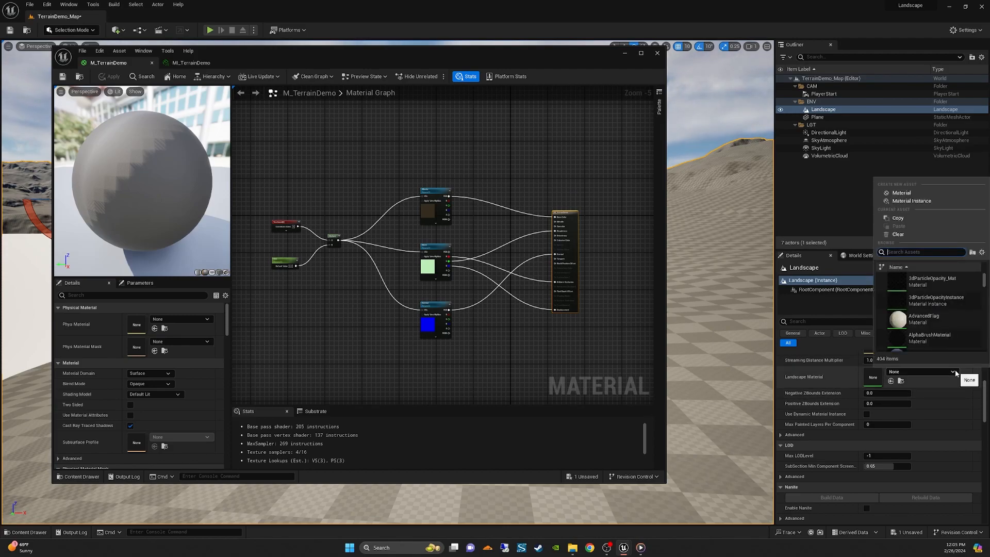
type("MI")
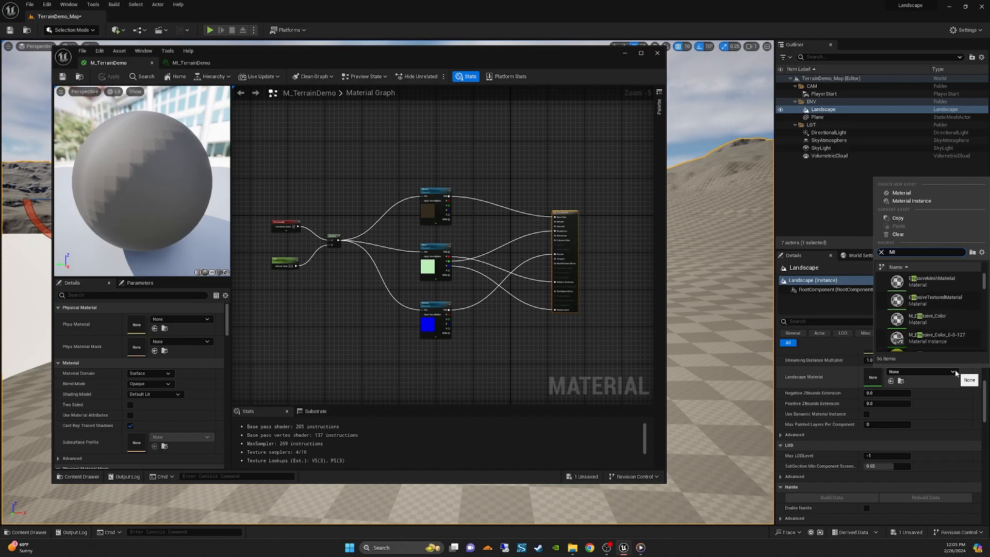
type("_terrai")
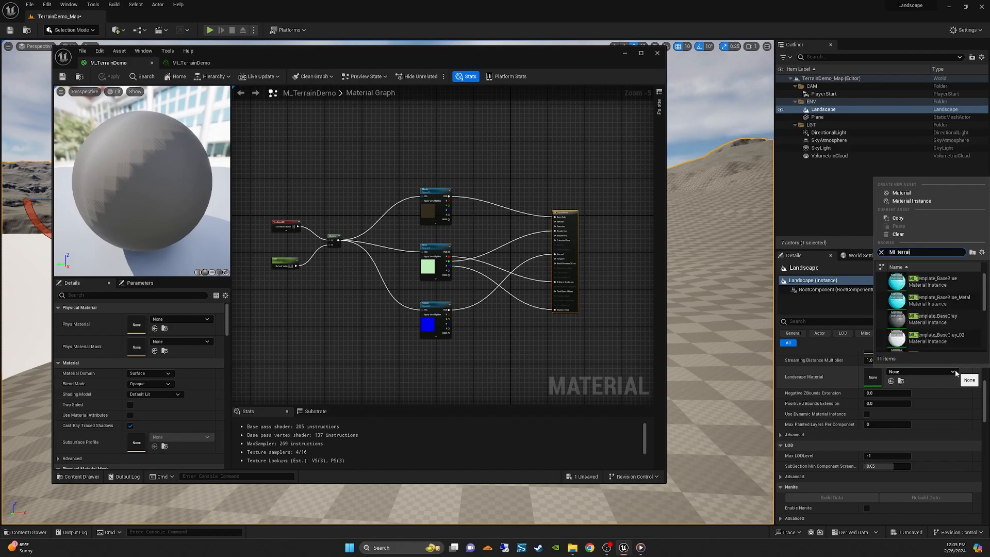
type("nD")
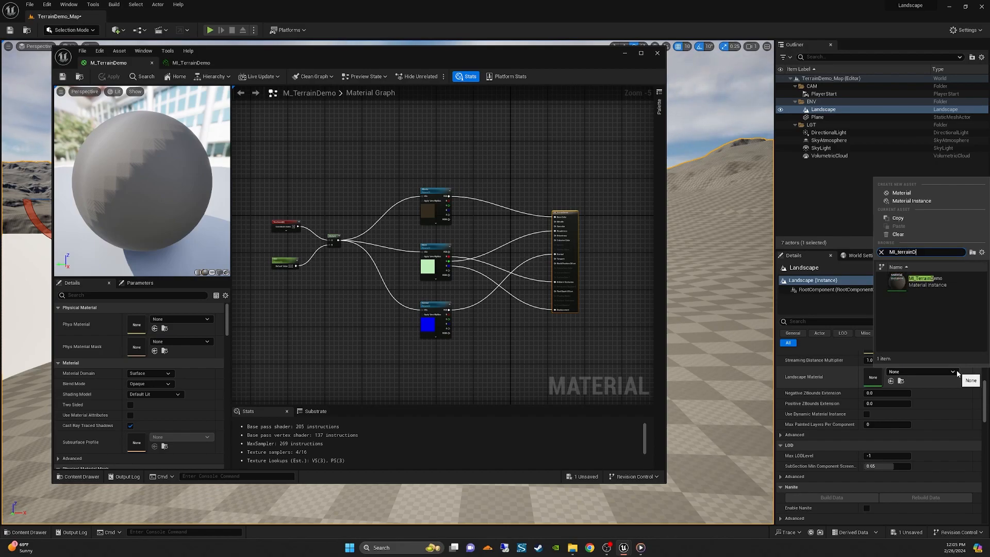
left_click(928, 281)
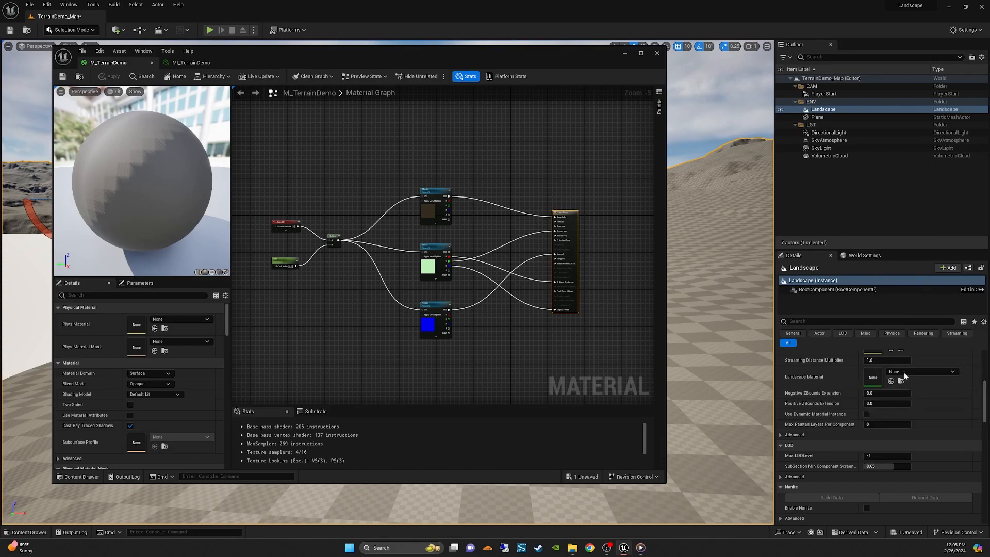
left_click(945, 370)
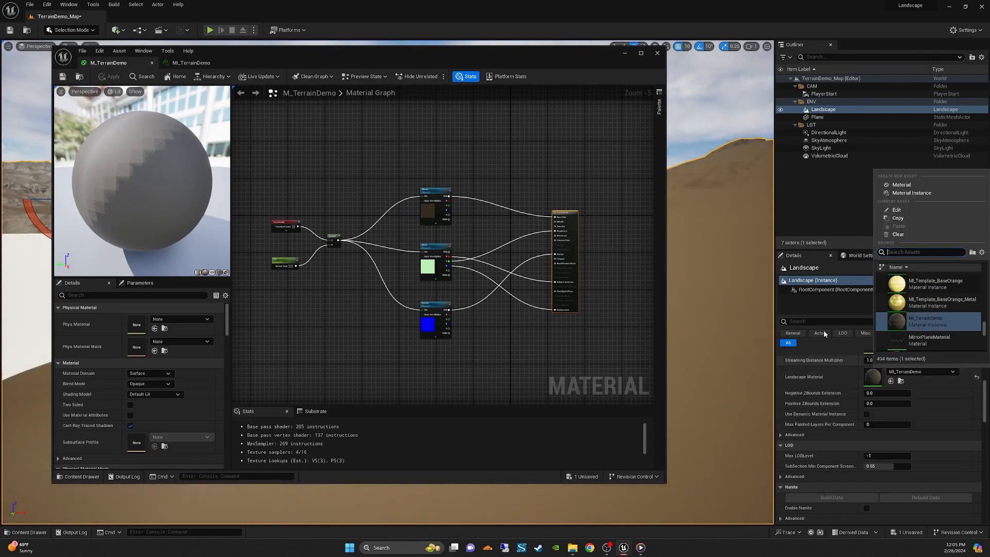
left_click(743, 222)
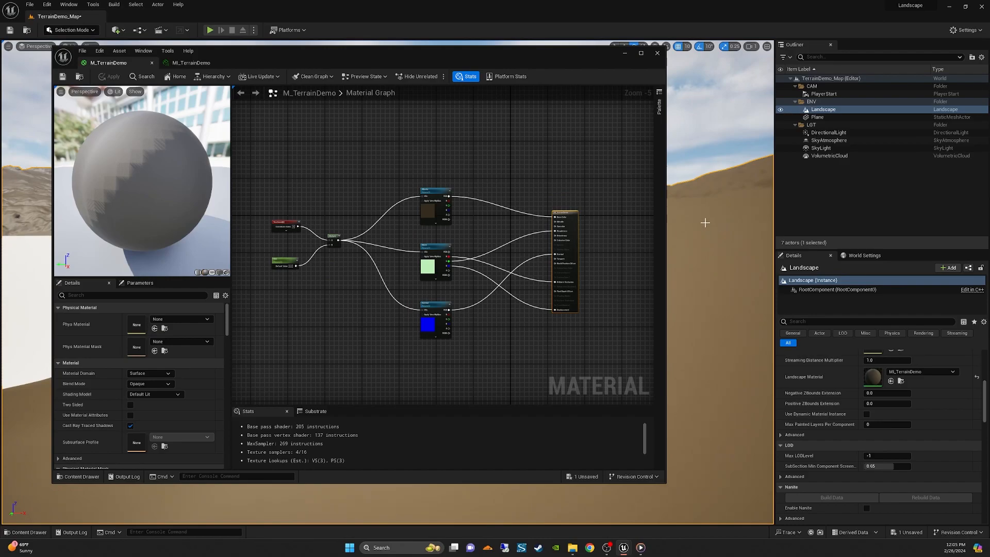
Shrink the M_TerrainDemo editor window to uncover the content browser and more of the landscape
left_click(29, 532)
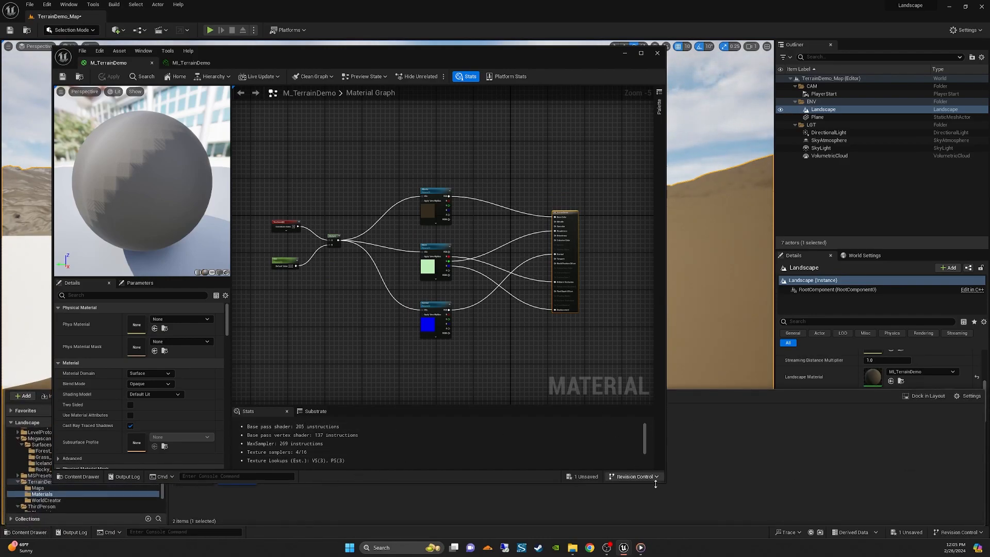
left_click_drag(665, 484, 586, 375)
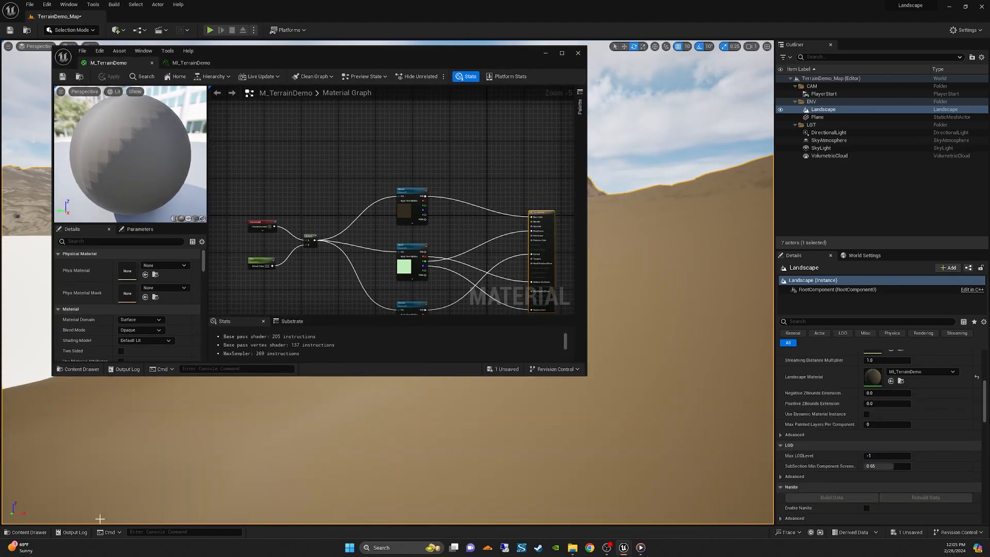
left_click(23, 532)
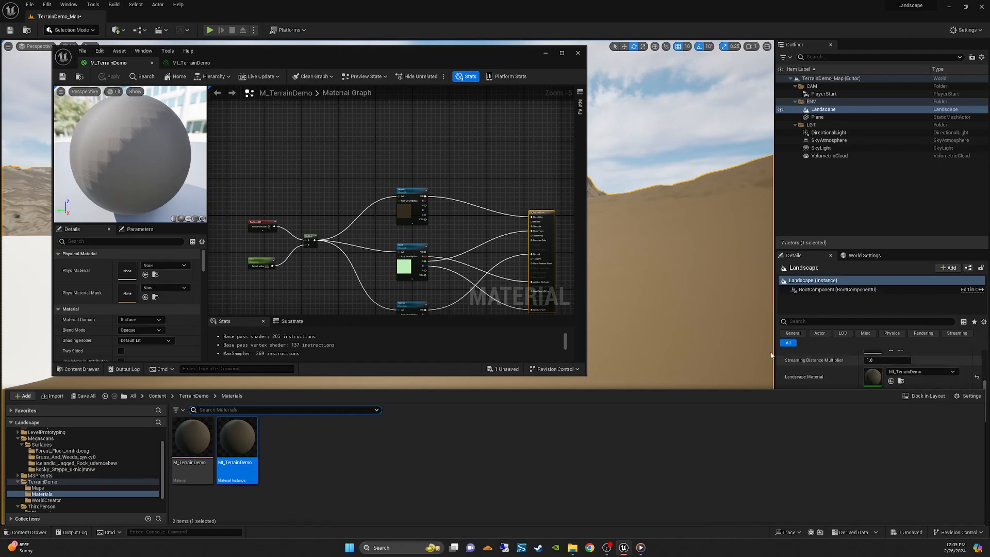
Set the Size parameter's default value to 1 in M_TerrainDemo, then apply and save the material
left_click(325, 190)
scroll(270, 262, "up", 2)
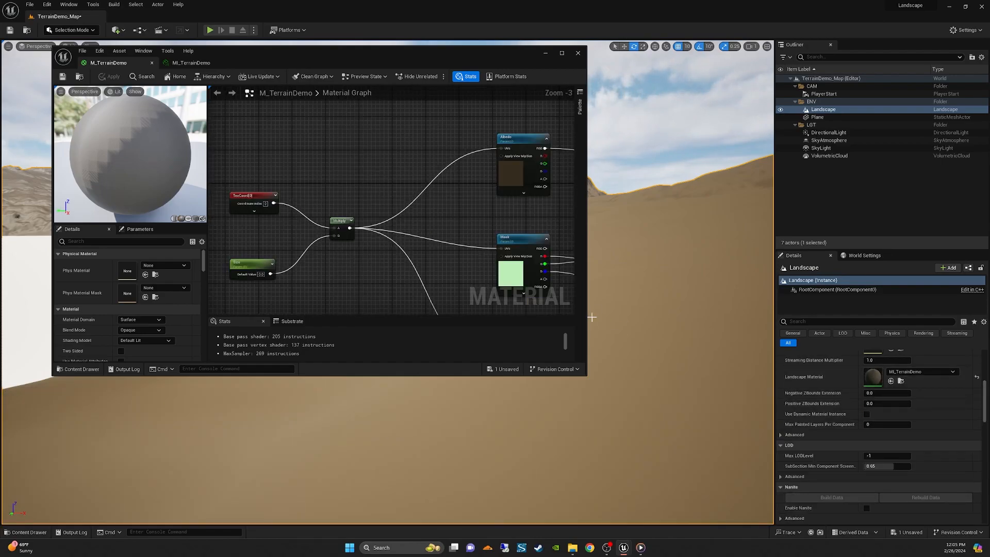
scroll(308, 282, "up", 3)
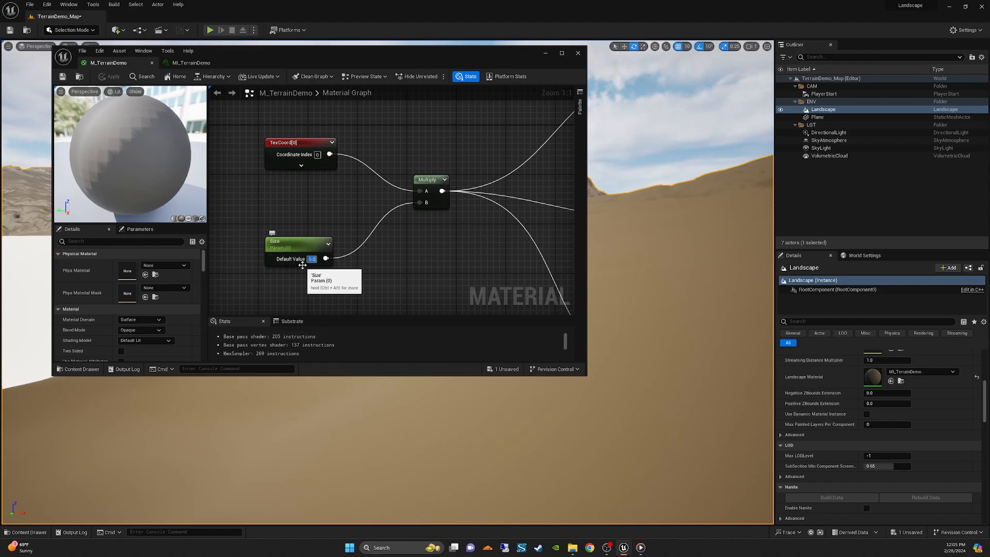
type("1")
key("Return")
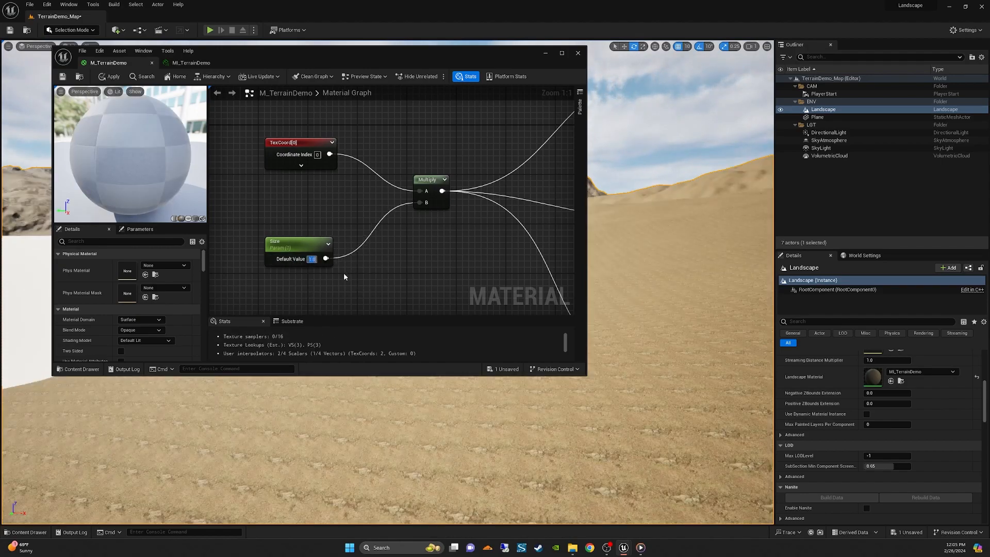
left_click(290, 249)
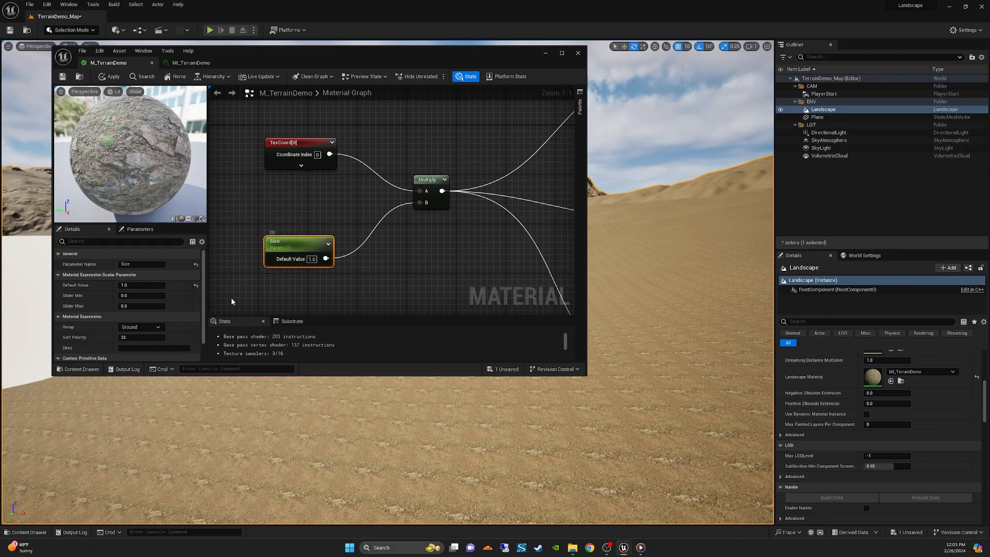
right_click_drag(227, 298, 280, 299)
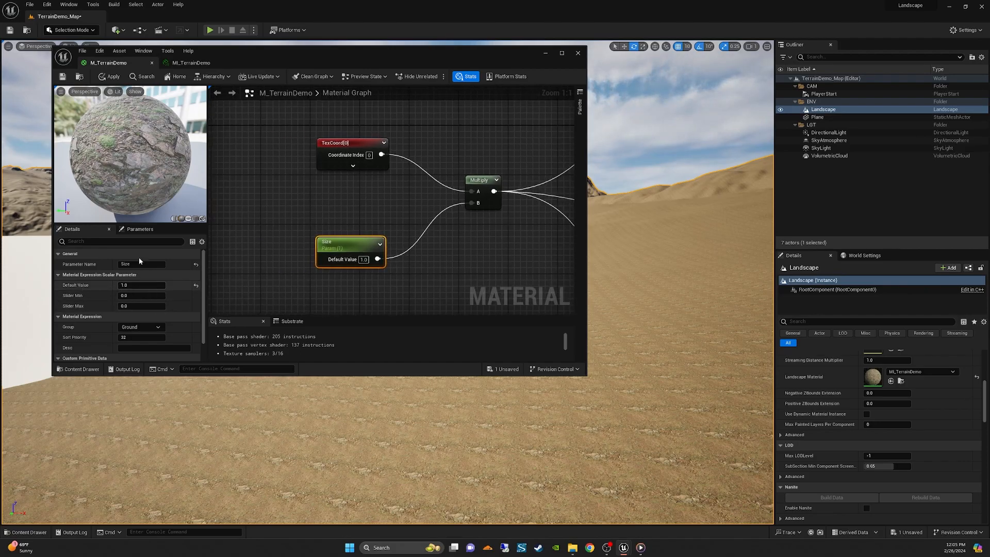
left_click(109, 76)
left_click(63, 77)
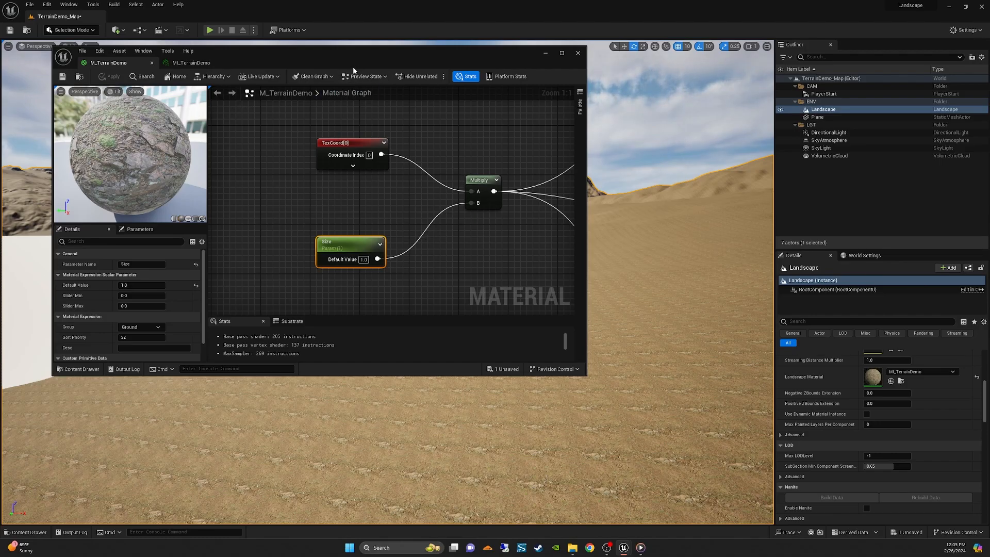
Examine how the Albedo, Mask and Normal texture nodes connect to the M_TerrainDemo material output
left_click_drag(366, 55, 380, 59)
right_click_drag(671, 289, 693, 275)
right_click_drag(494, 244, 308, 224)
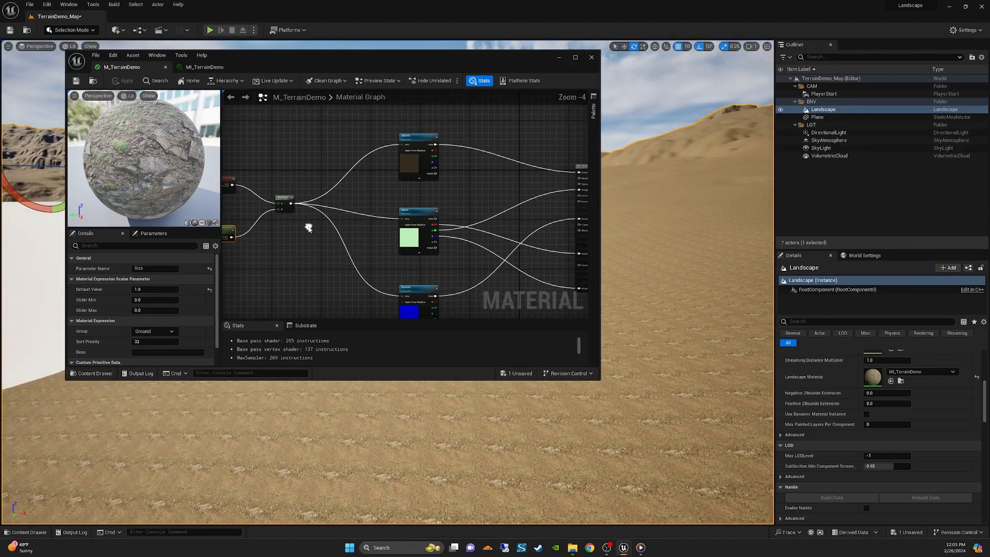
scroll(311, 220, "down", 2)
scroll(452, 208, "up", 3)
left_click(458, 155)
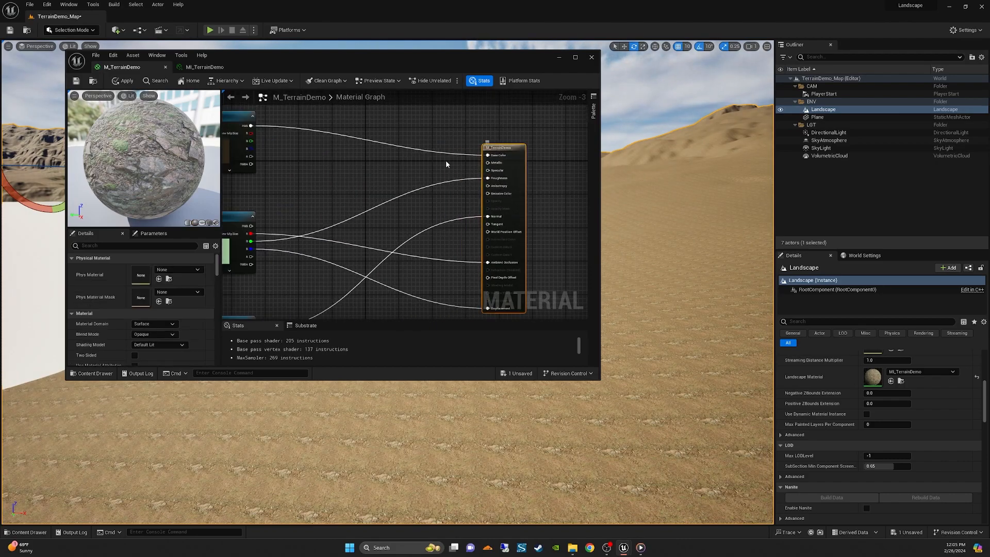
scroll(360, 152, "down", 3)
right_click_drag(376, 157, 465, 153)
scroll(384, 170, "up", 1)
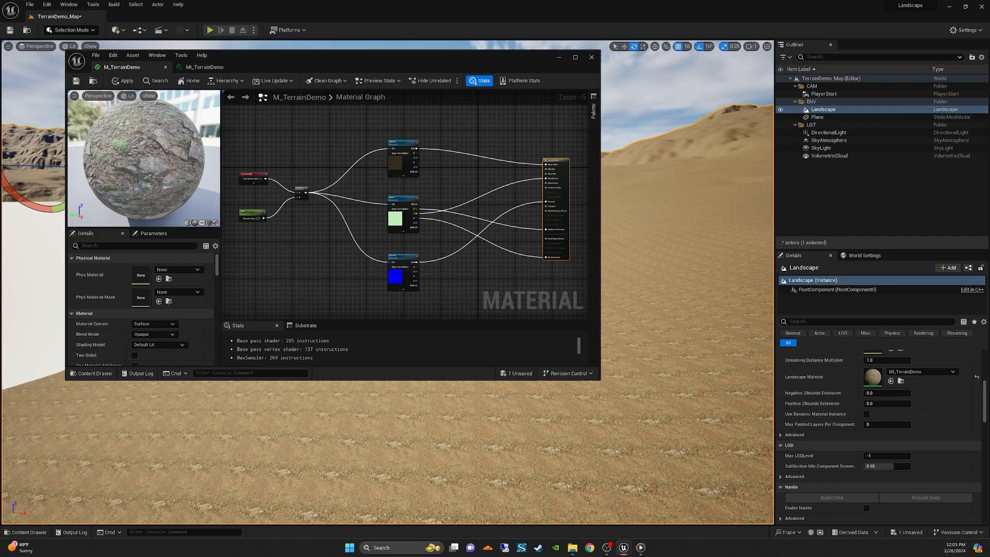
scroll(380, 151, "up", 2)
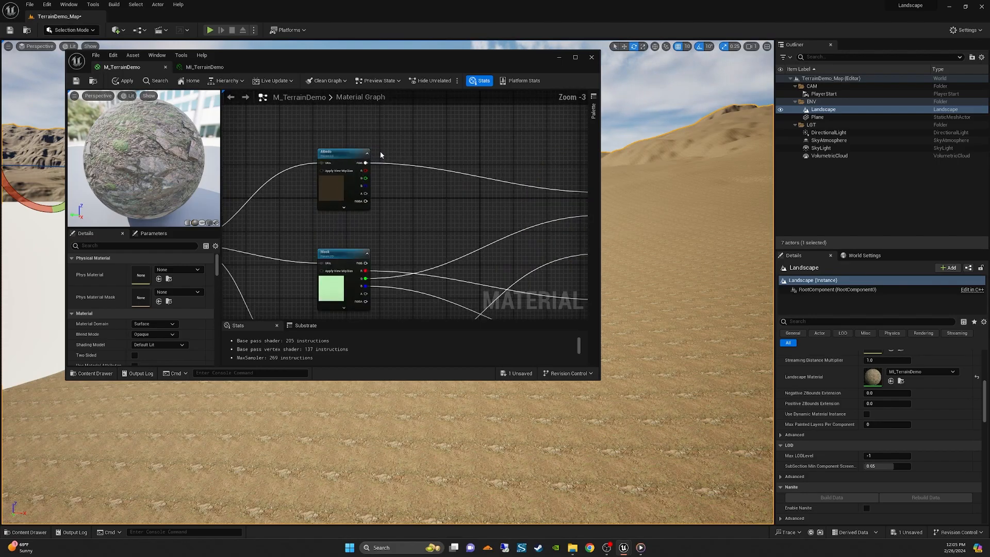
right_click_drag(380, 151, 373, 114)
right_click_drag(380, 212, 394, 137)
scroll(384, 225, "down", 2)
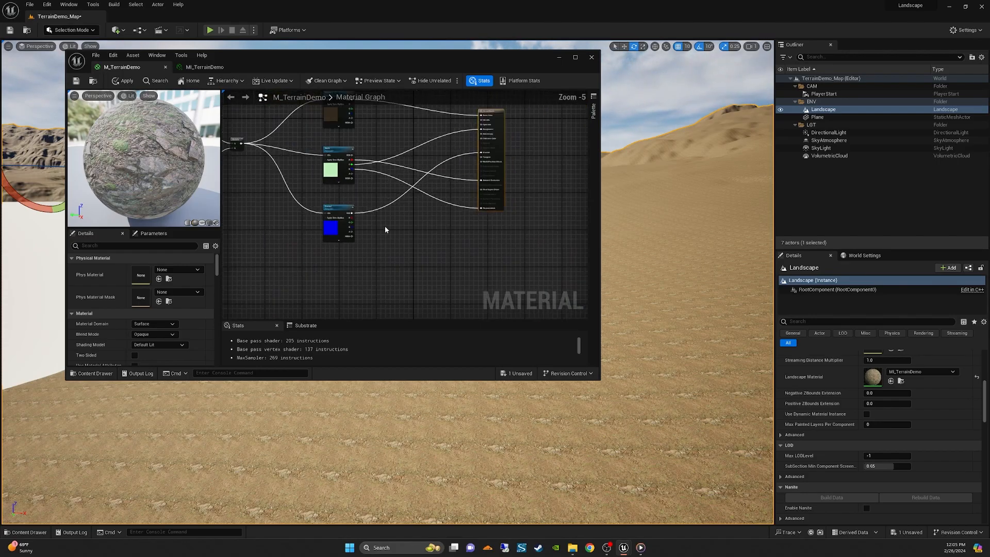
right_click_drag(397, 226, 389, 270)
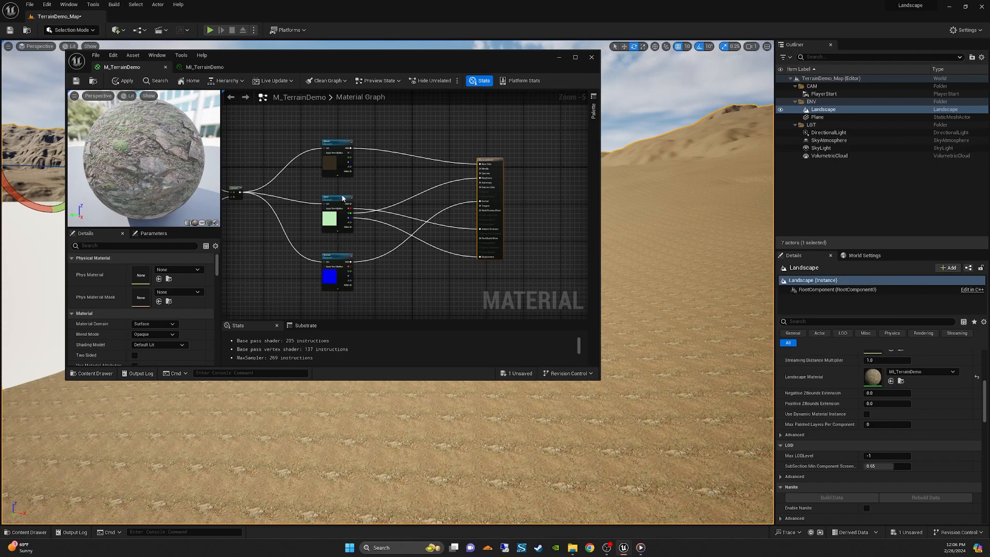
scroll(352, 226, "up", 3)
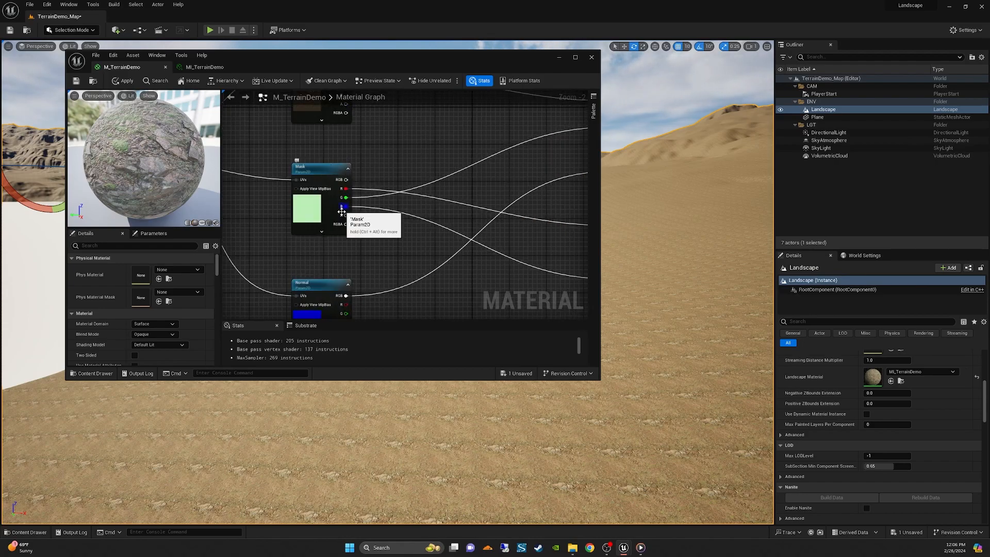